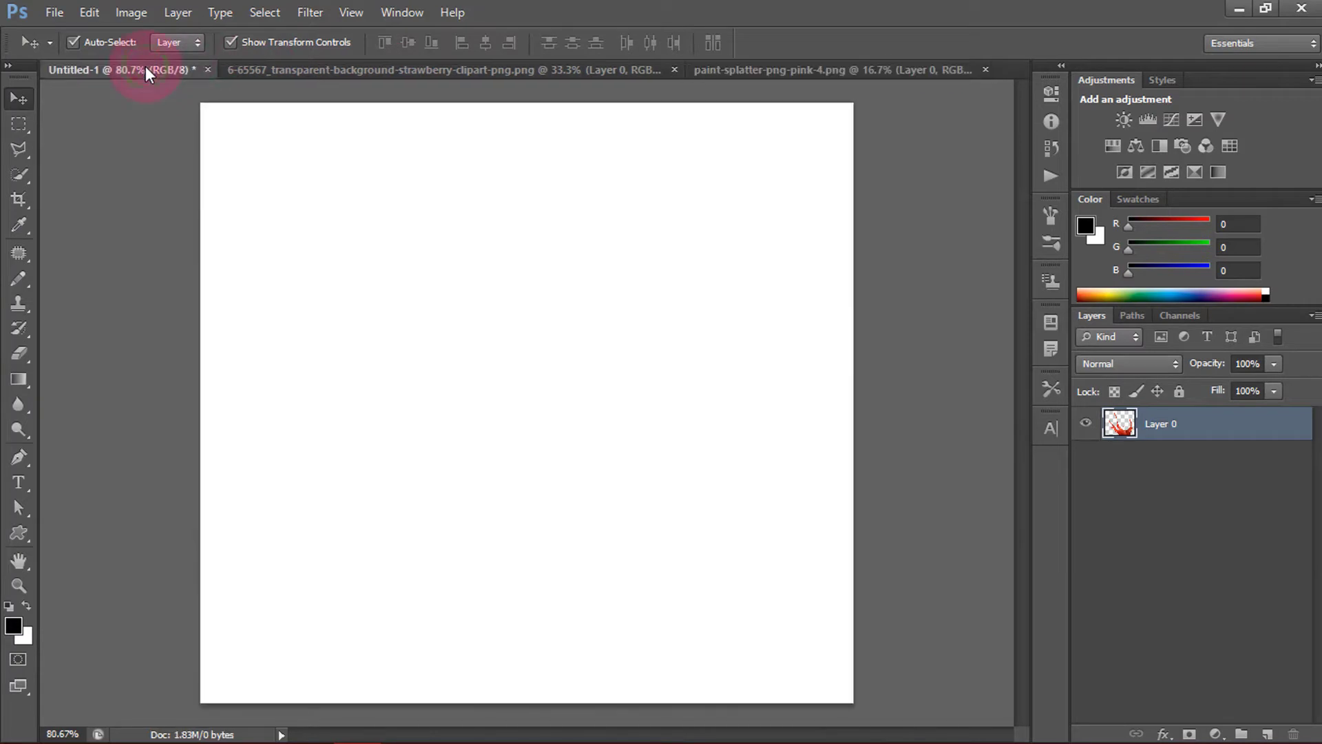
Step: Select the strawberry in the clipart document by quick-selecting its light background and inverting the selection
click(325, 69)
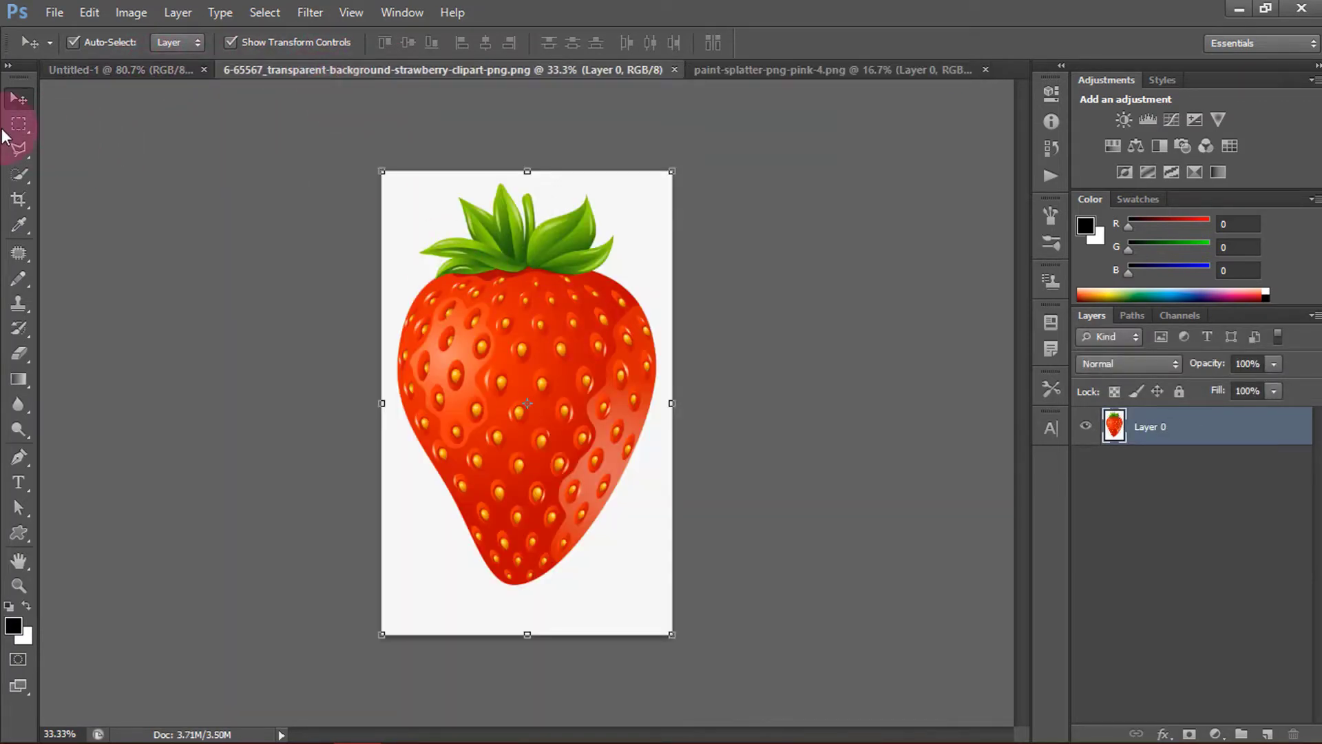
click(21, 173)
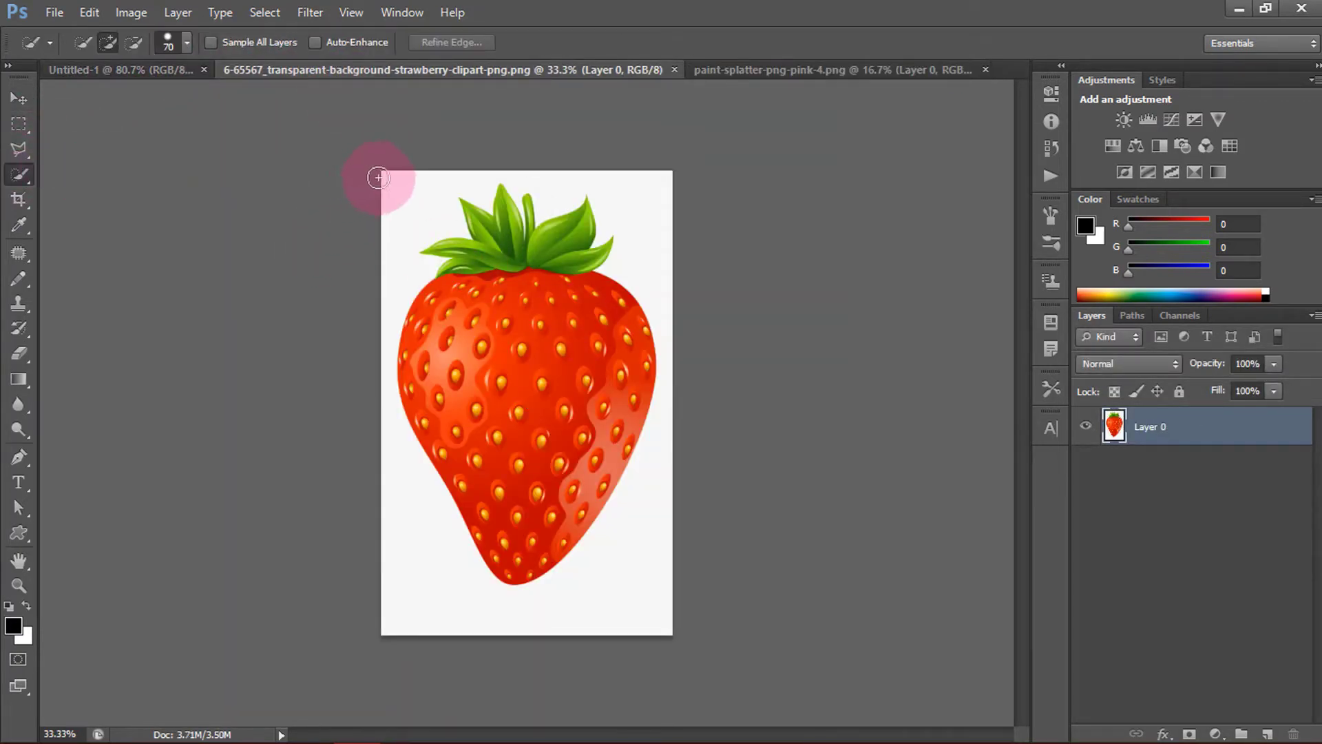
mouse_move(388, 251)
mouse_down()
mouse_move(401, 507)
mouse_move(441, 606)
mouse_up()
key(ctrl+d)
click(399, 219)
scroll(398, 211, up, 1)
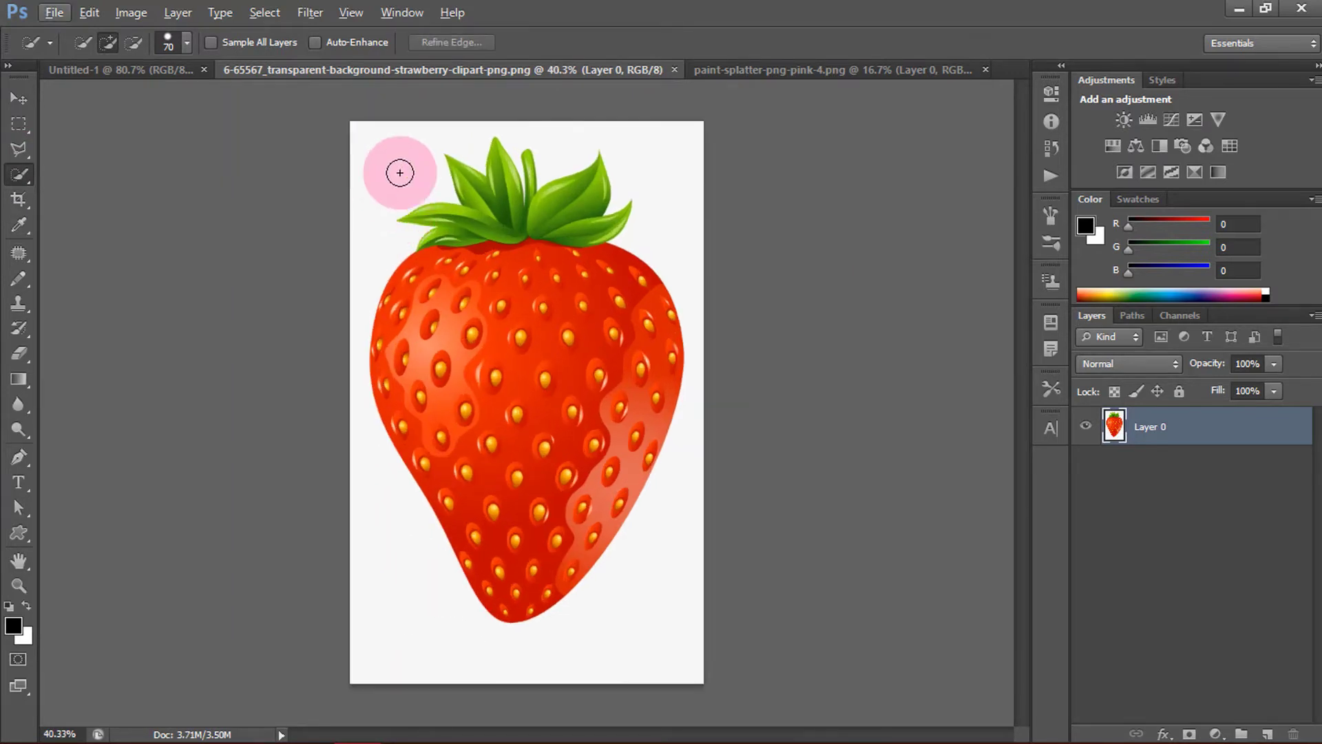
mouse_move(360, 140)
mouse_down()
mouse_move(337, 339)
mouse_move(356, 431)
mouse_move(391, 543)
mouse_move(429, 608)
mouse_move(499, 644)
mouse_move(584, 646)
mouse_move(654, 622)
mouse_move(714, 339)
mouse_move(709, 280)
mouse_up()
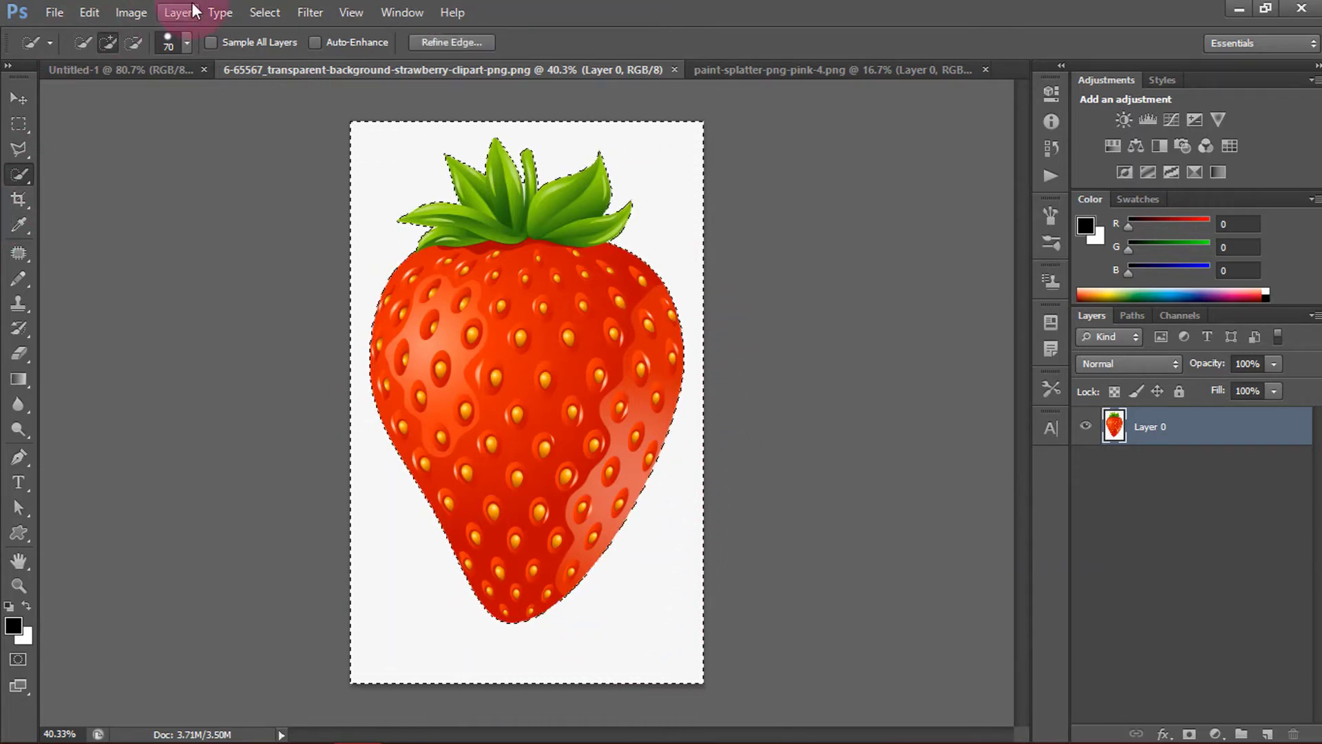
click(264, 12)
click(282, 85)
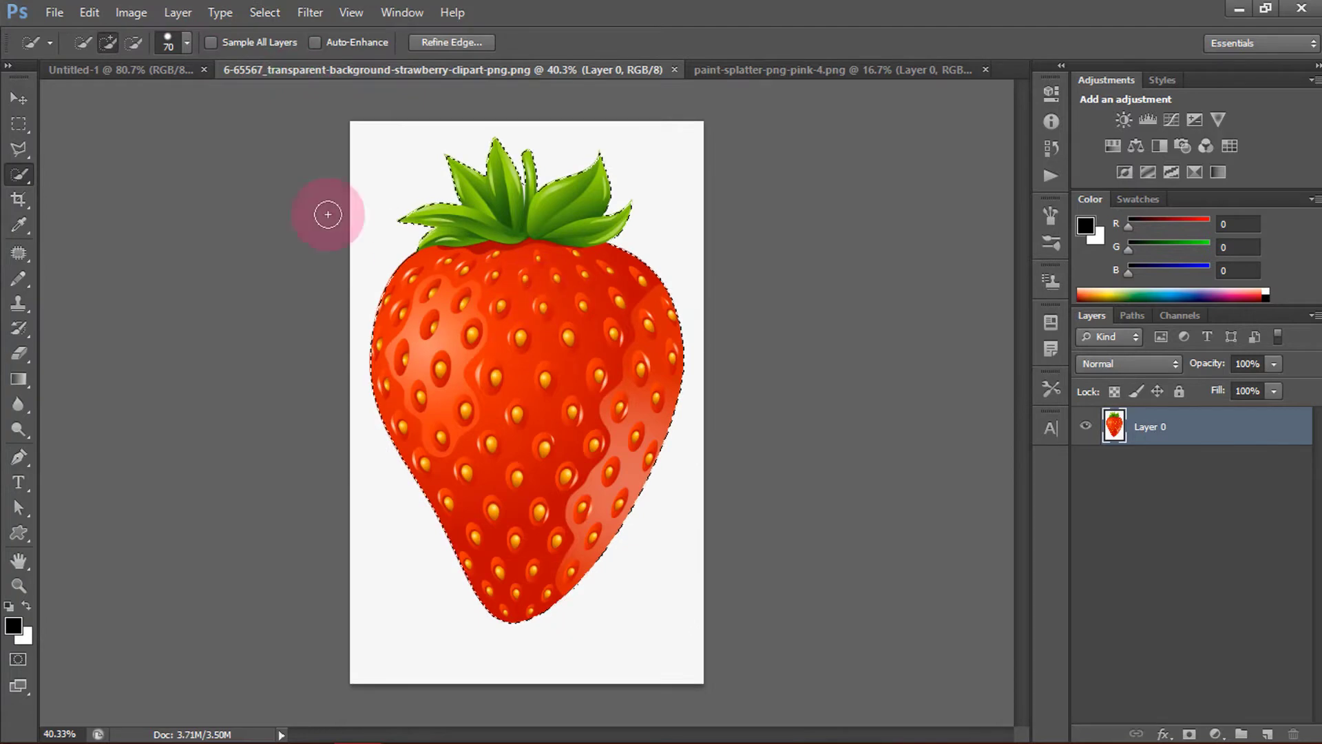
Step: Bring the selected strawberry into the Untitled-1 document and scale it to about 48%, centred on the canvas
click(18, 97)
drag(521, 439, 551, 417)
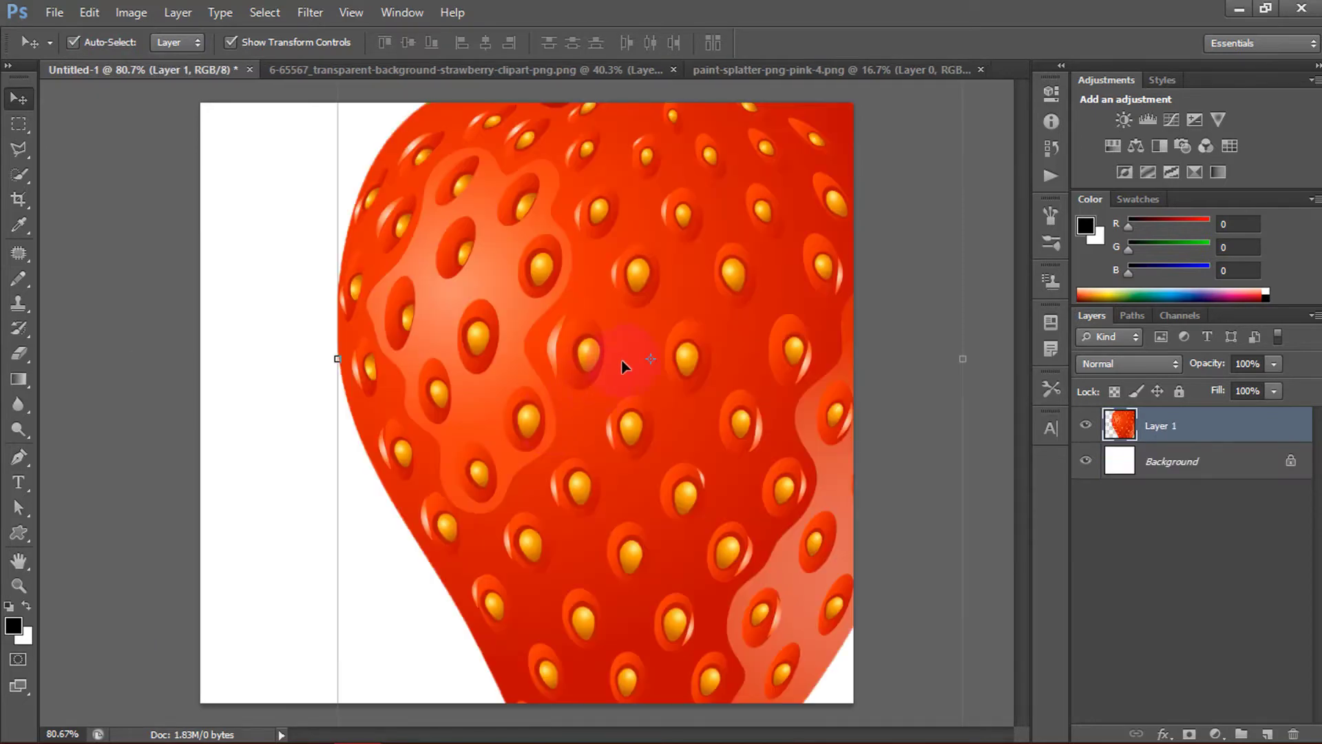
scroll(629, 357, down, 5)
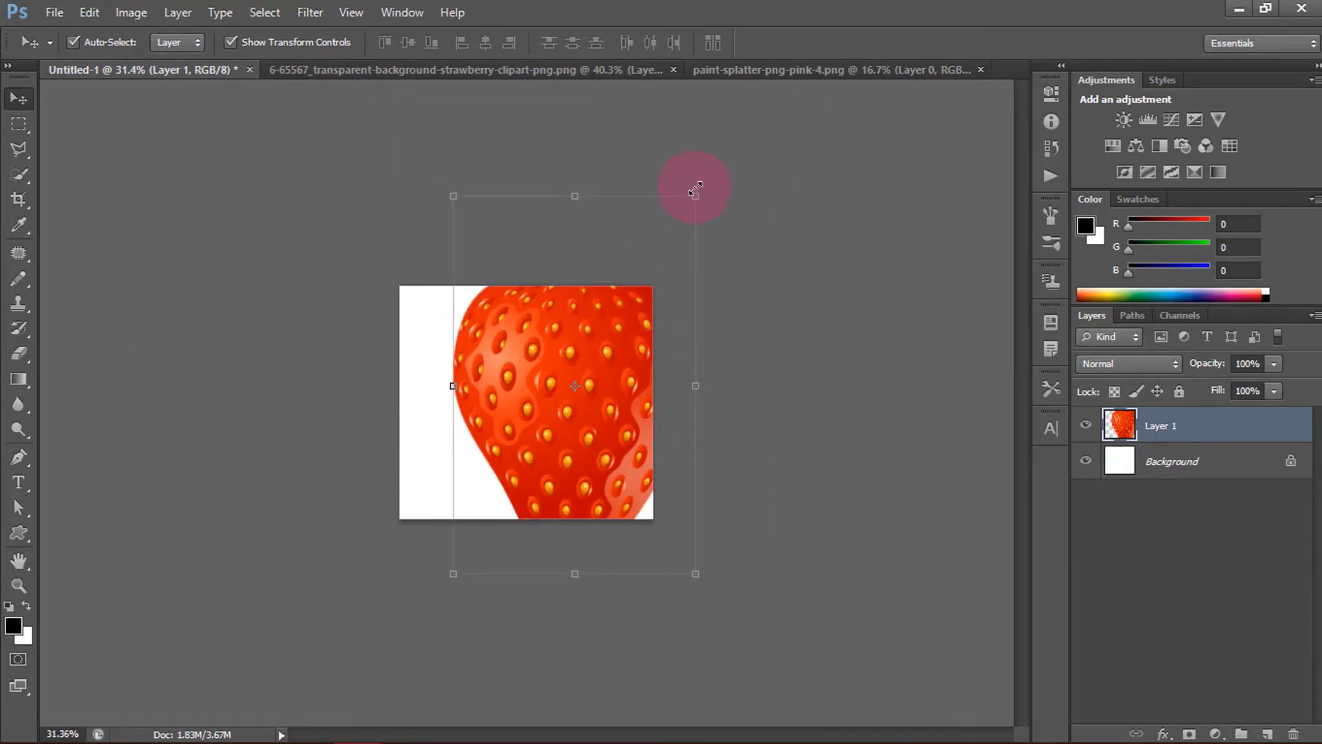
drag(695, 196, 570, 314)
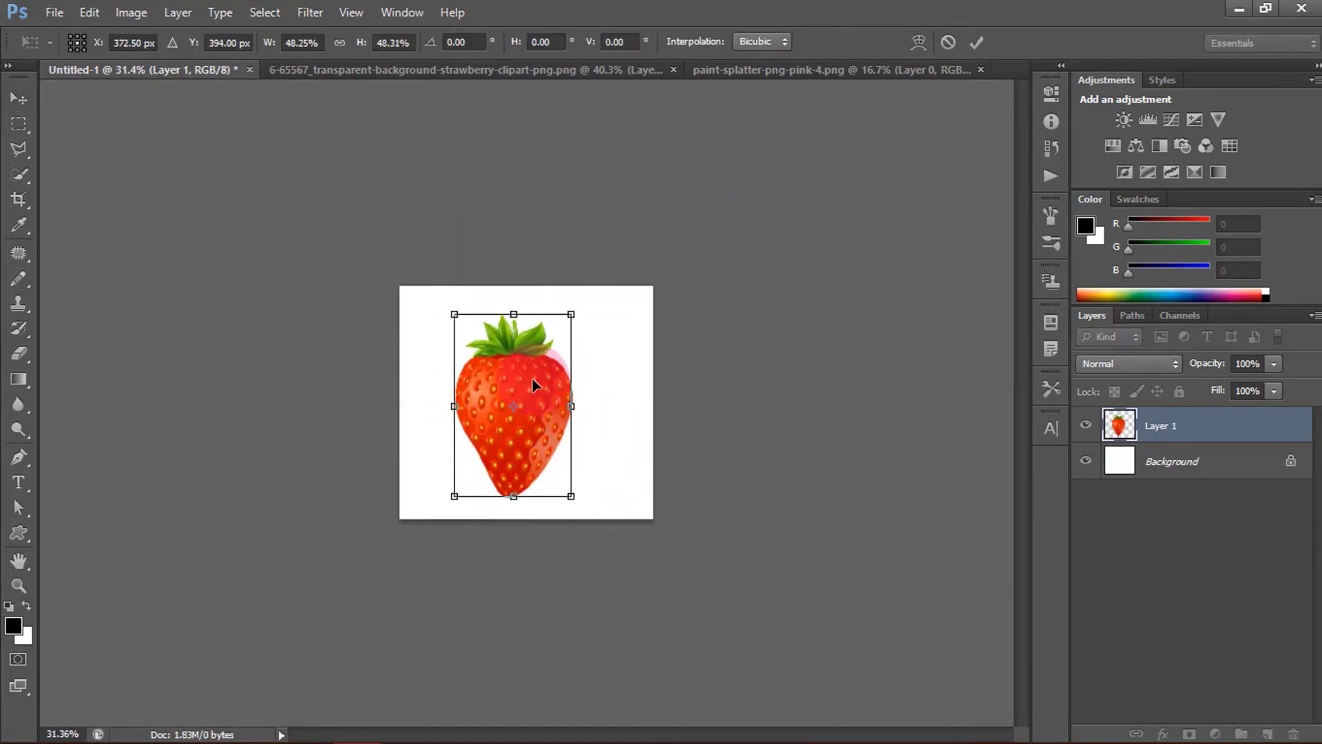
scroll(531, 379, up, 5)
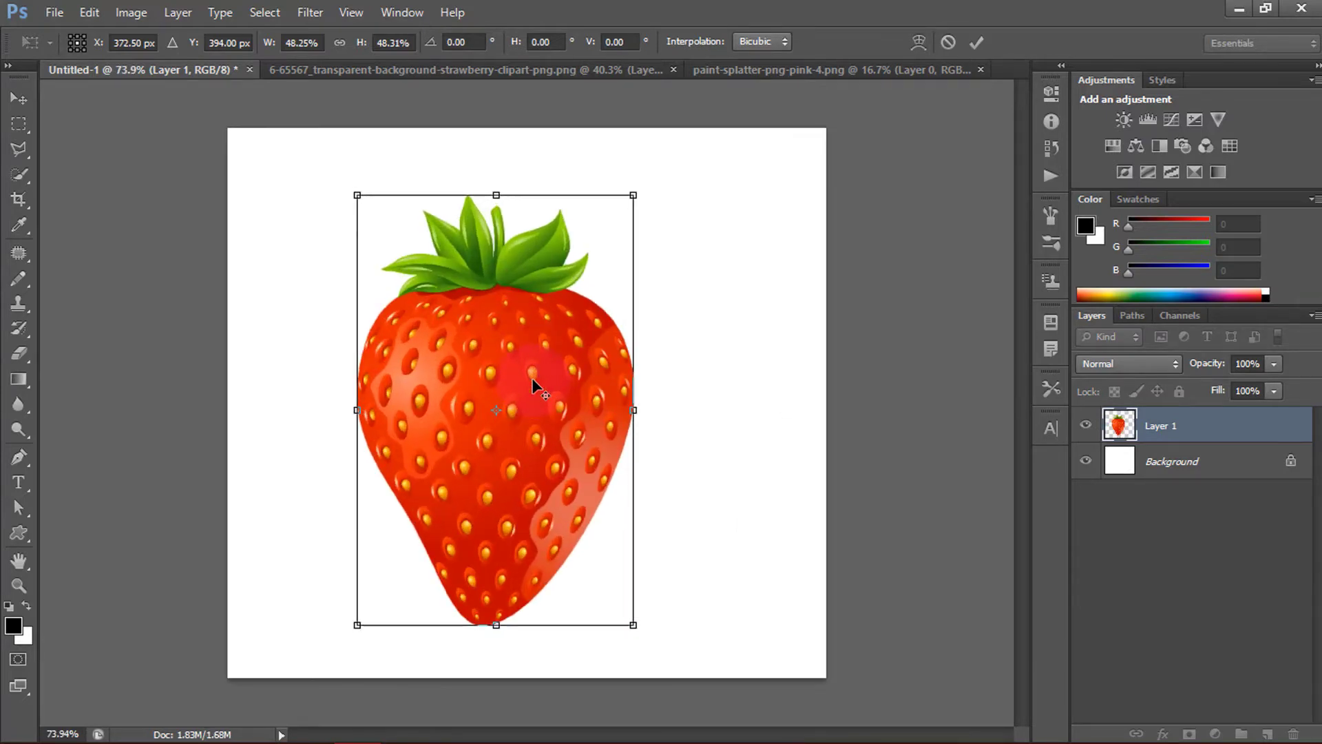
scroll(531, 378, up, 1)
mouse_move(579, 356)
mouse_down()
mouse_move(622, 354)
mouse_move(599, 354)
mouse_up()
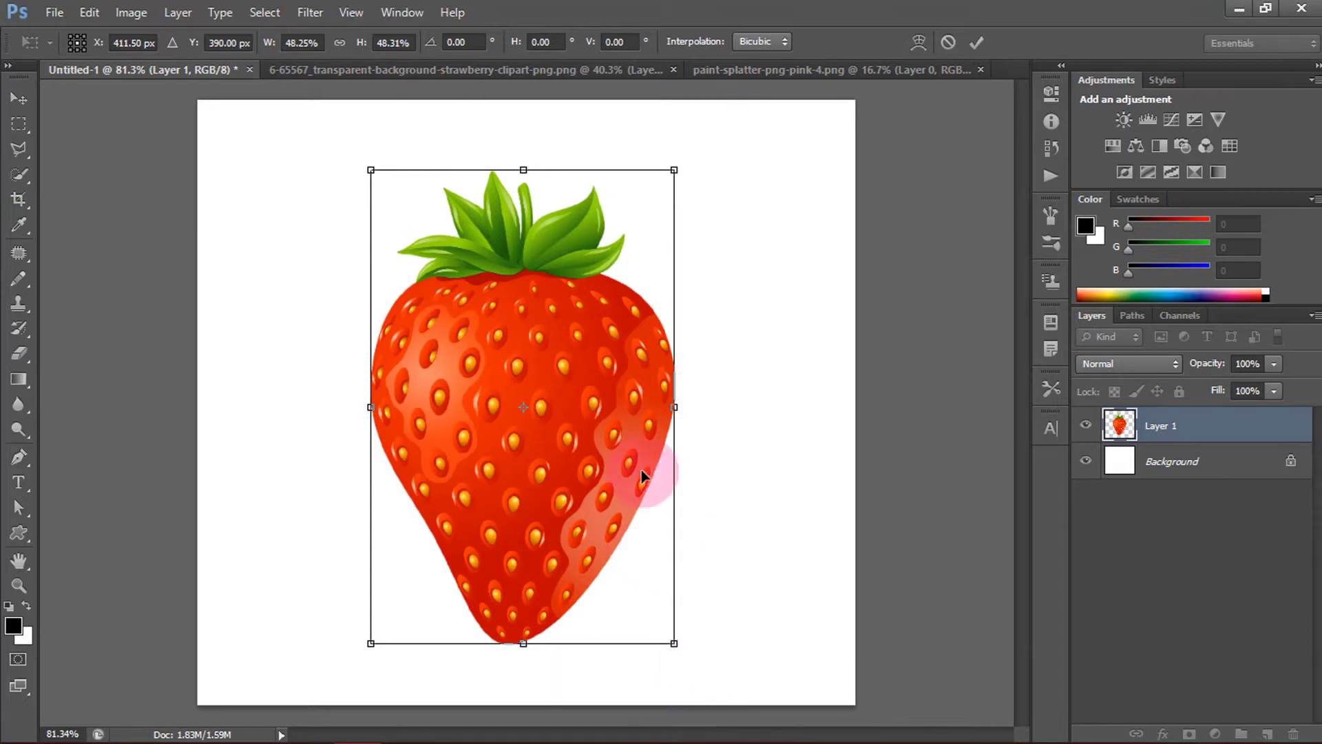
click(977, 42)
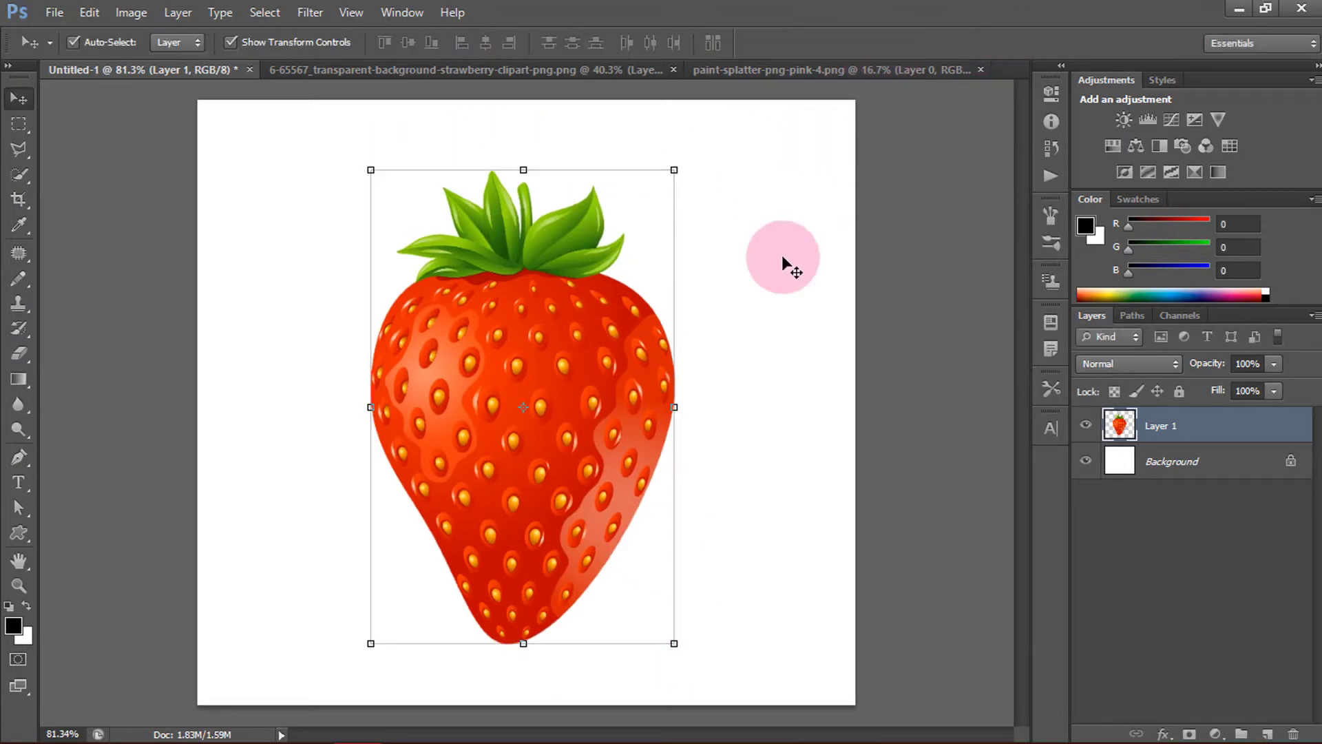
Step: Marquee-select a rectangle around the strawberry's lower tip, covering roughly its bottom quarter
click(774, 331)
drag(18, 127, 90, 124)
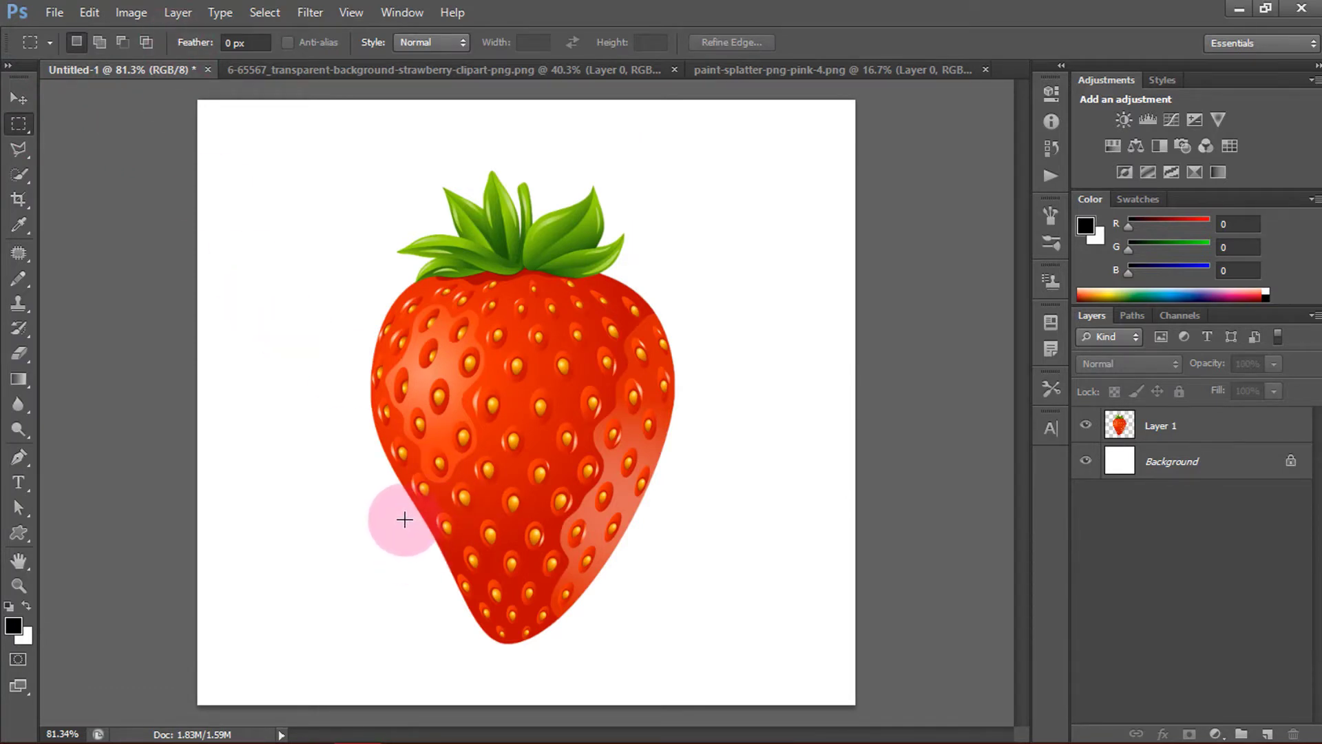
drag(402, 518, 680, 659)
right_click(516, 559)
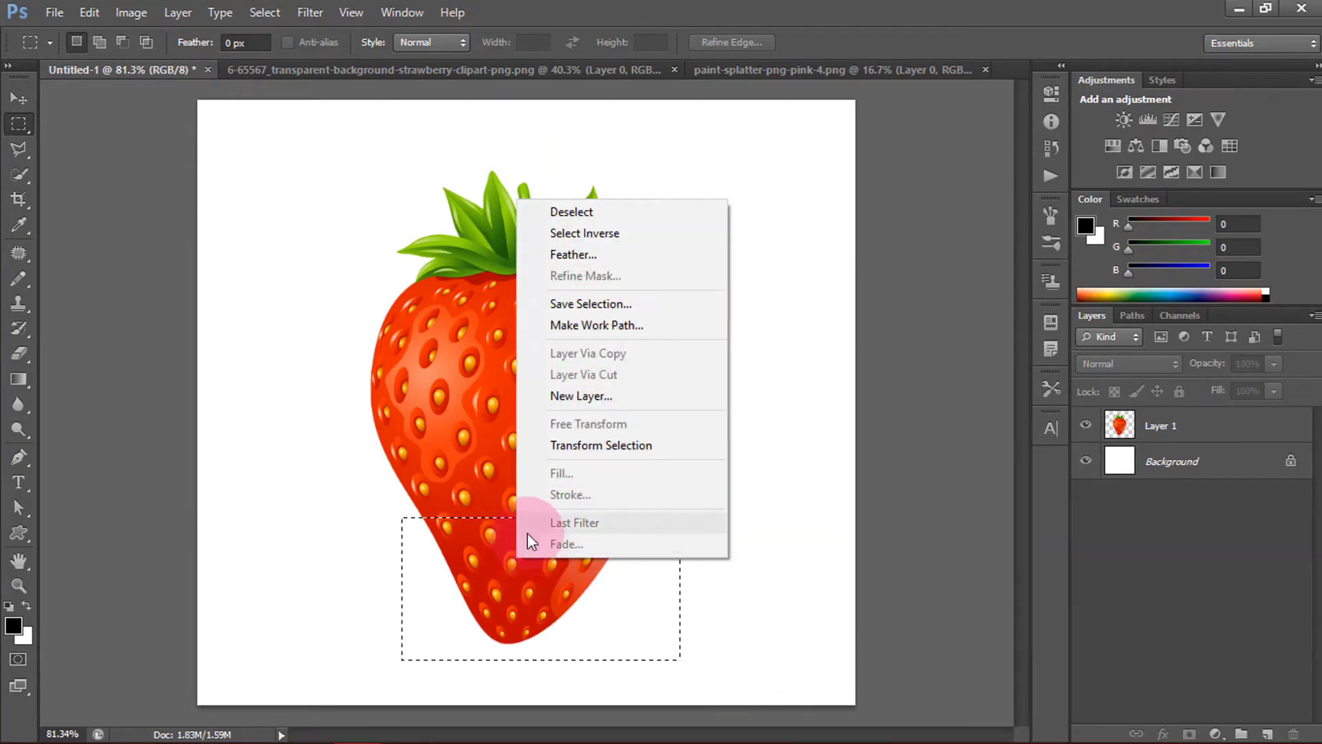
click(598, 398)
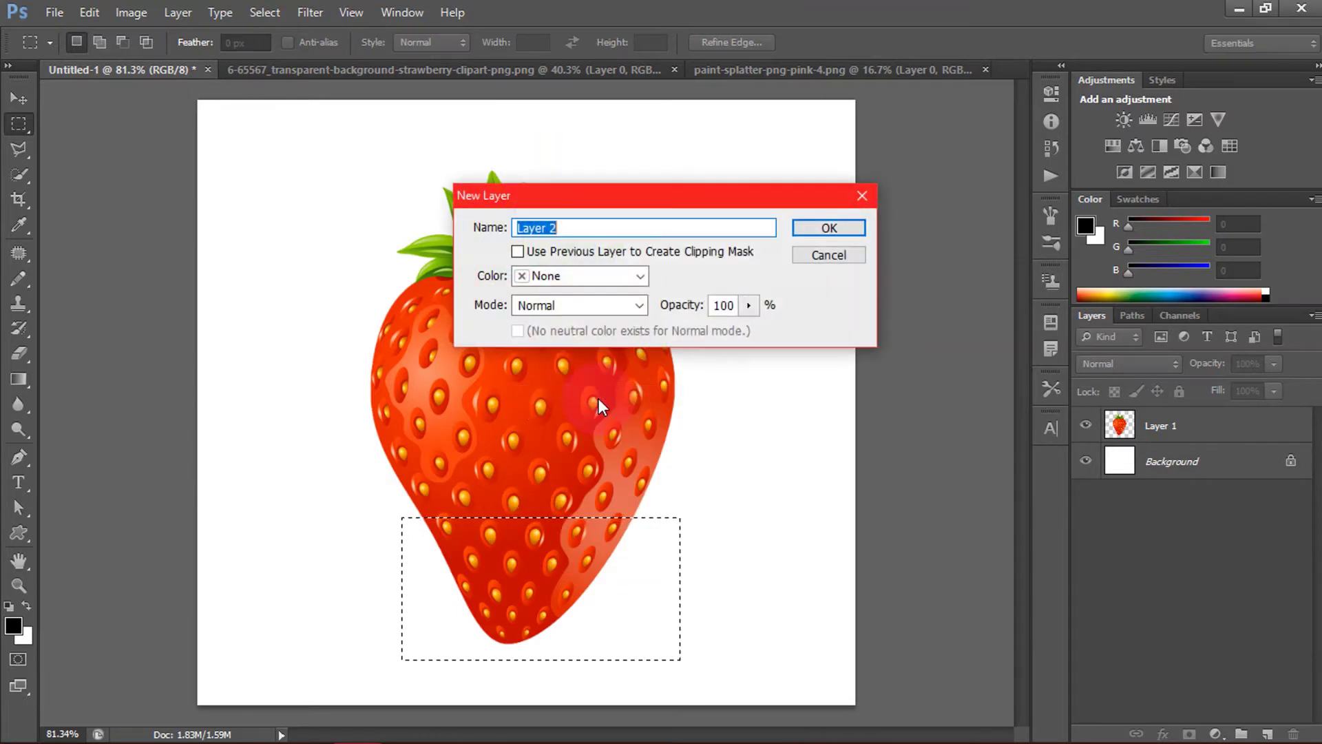
click(822, 221)
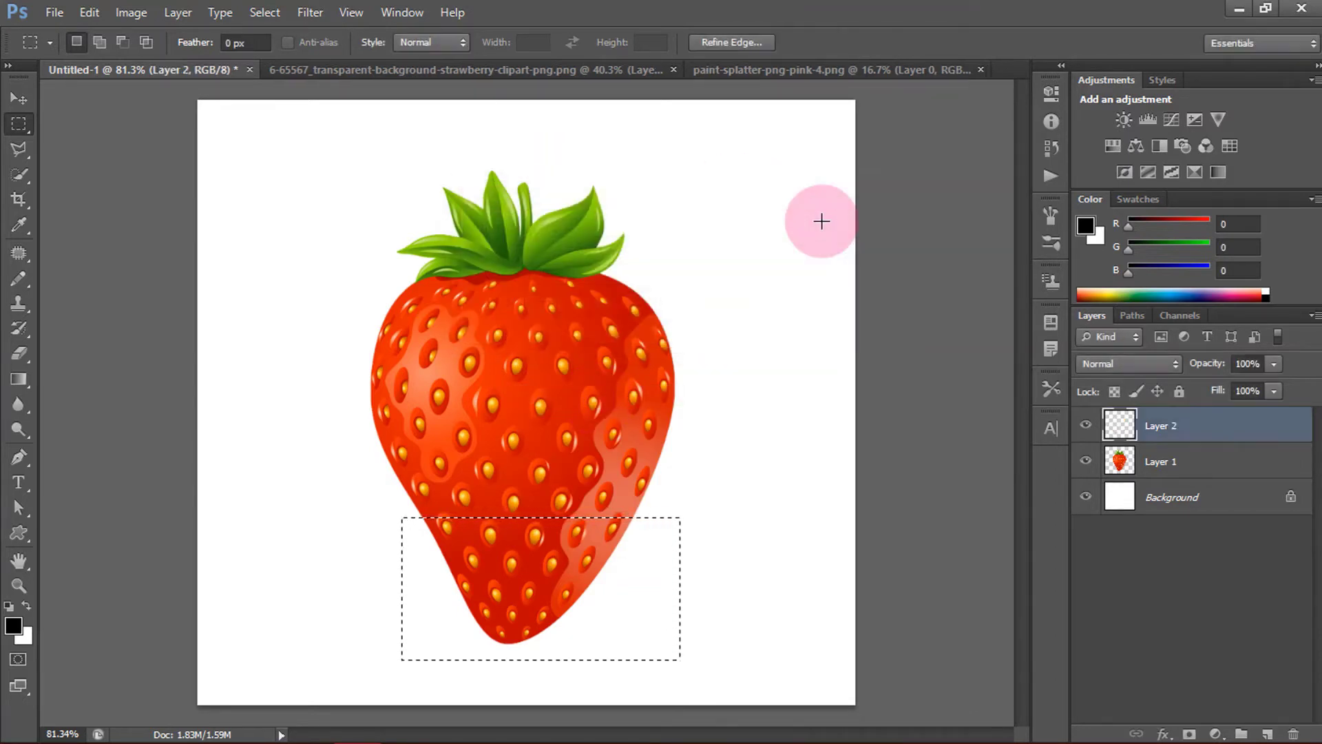
click(1158, 455)
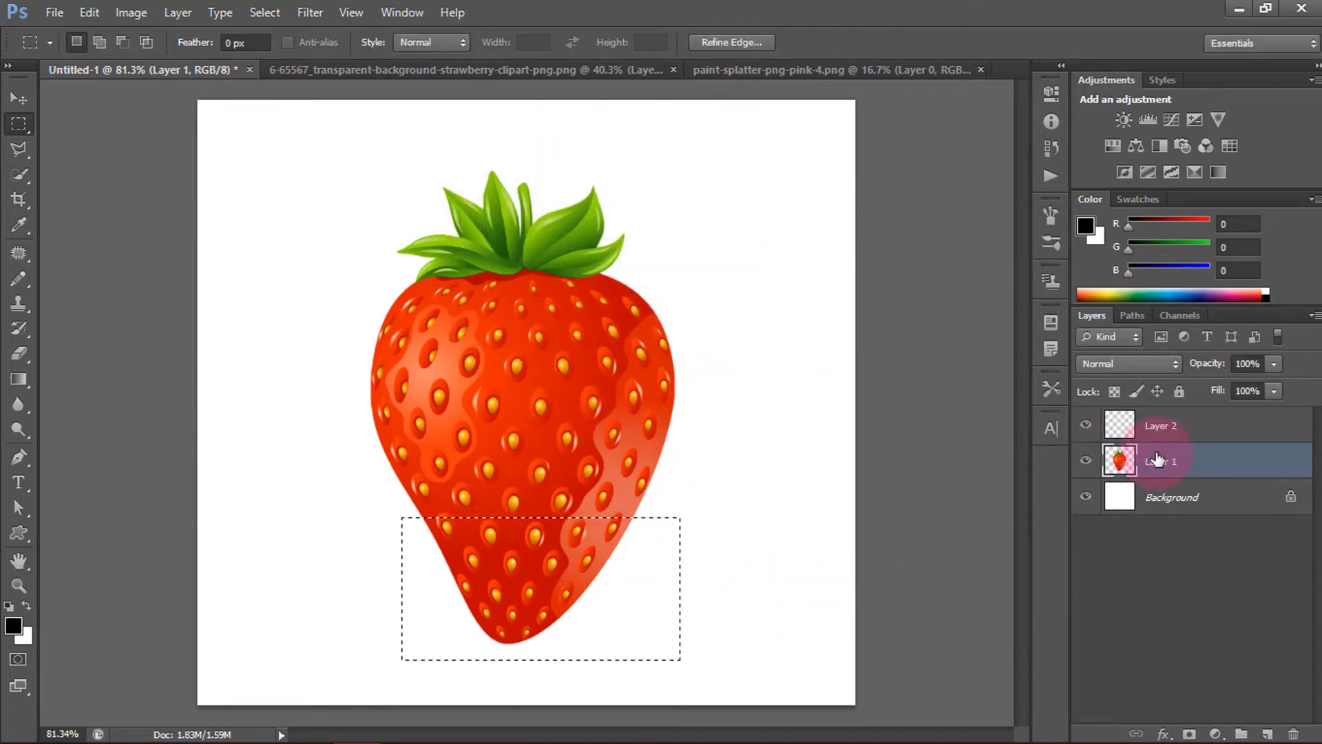
click(1158, 428)
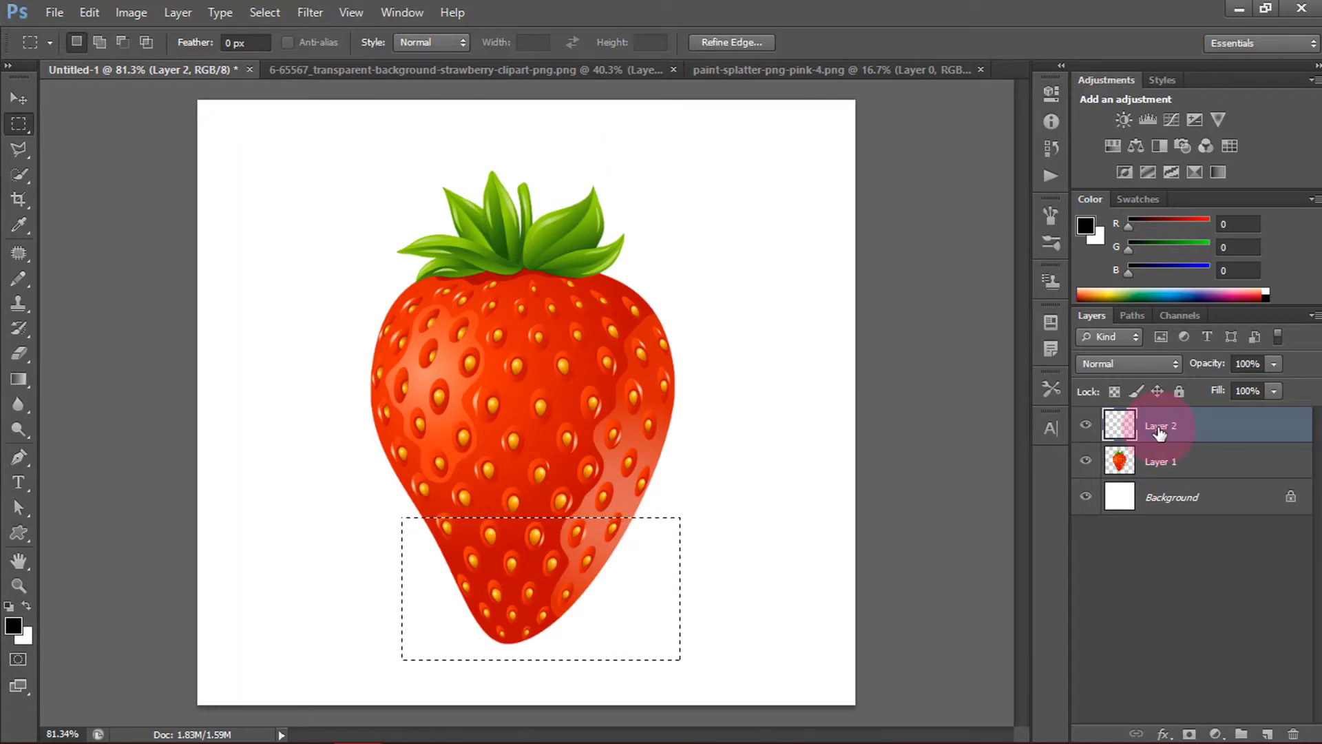
right_click(1155, 432)
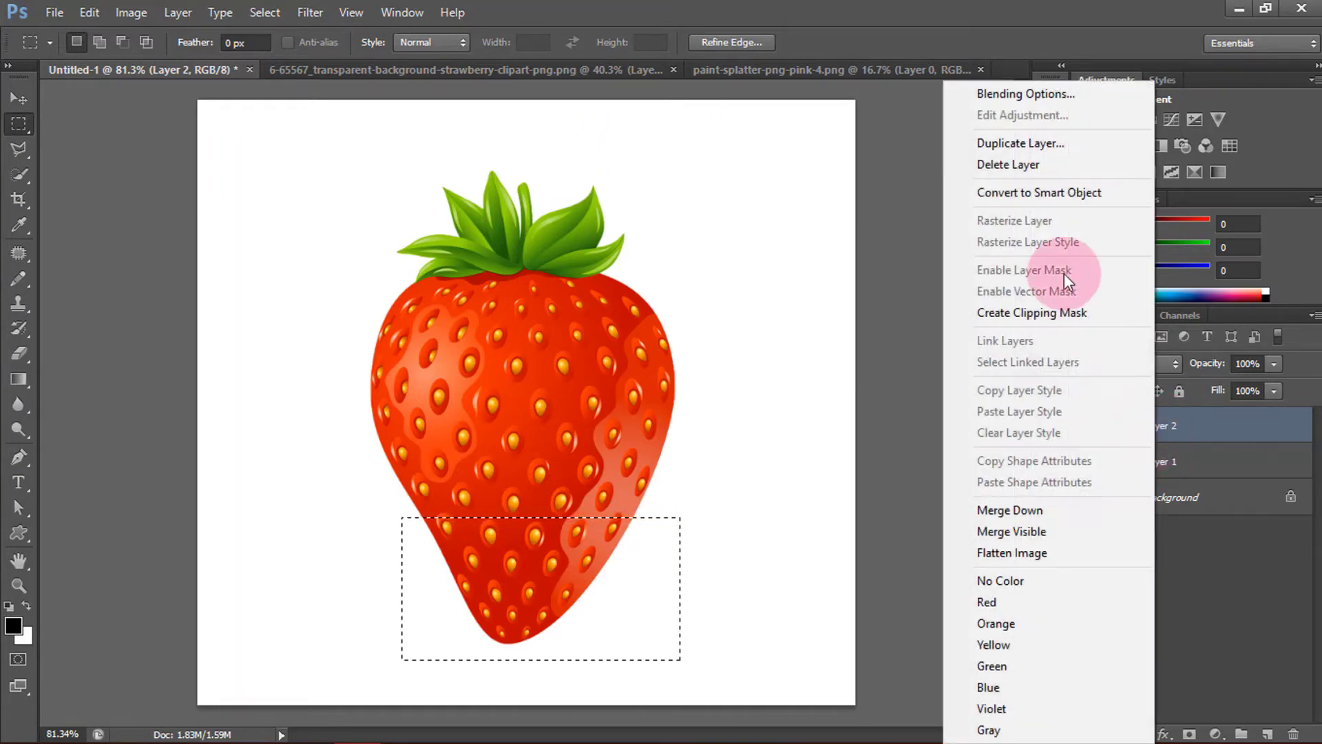
click(1033, 165)
click(617, 298)
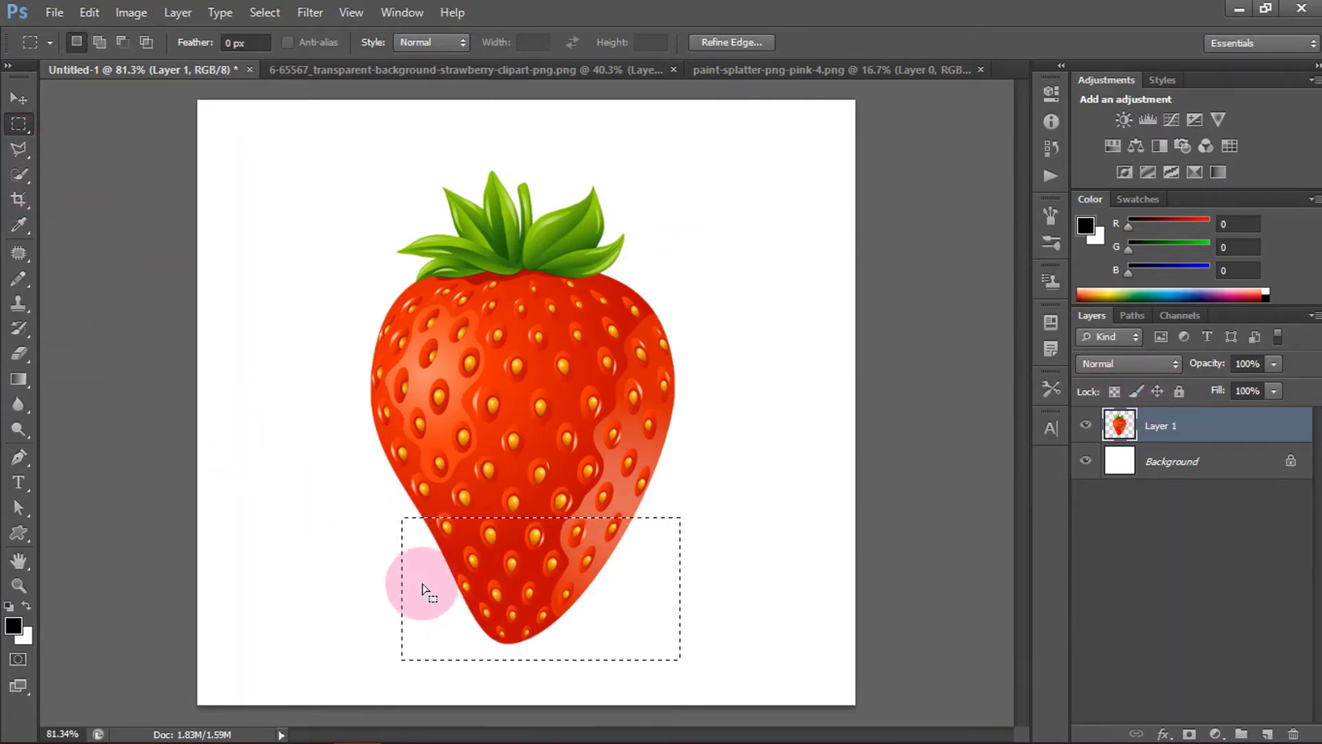
Step: Copy the selected lower tip of the strawberry from Layer 1 to a new layer and check the slice
right_click(484, 544)
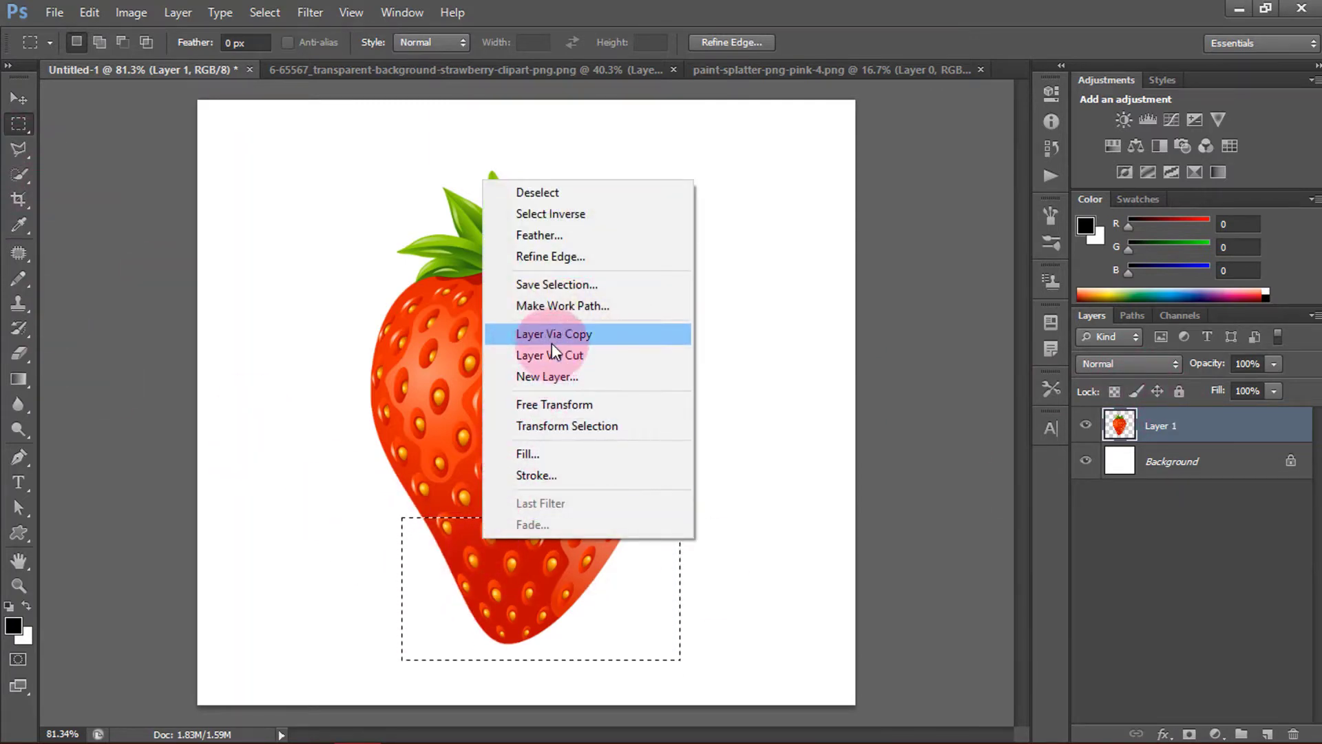
click(553, 335)
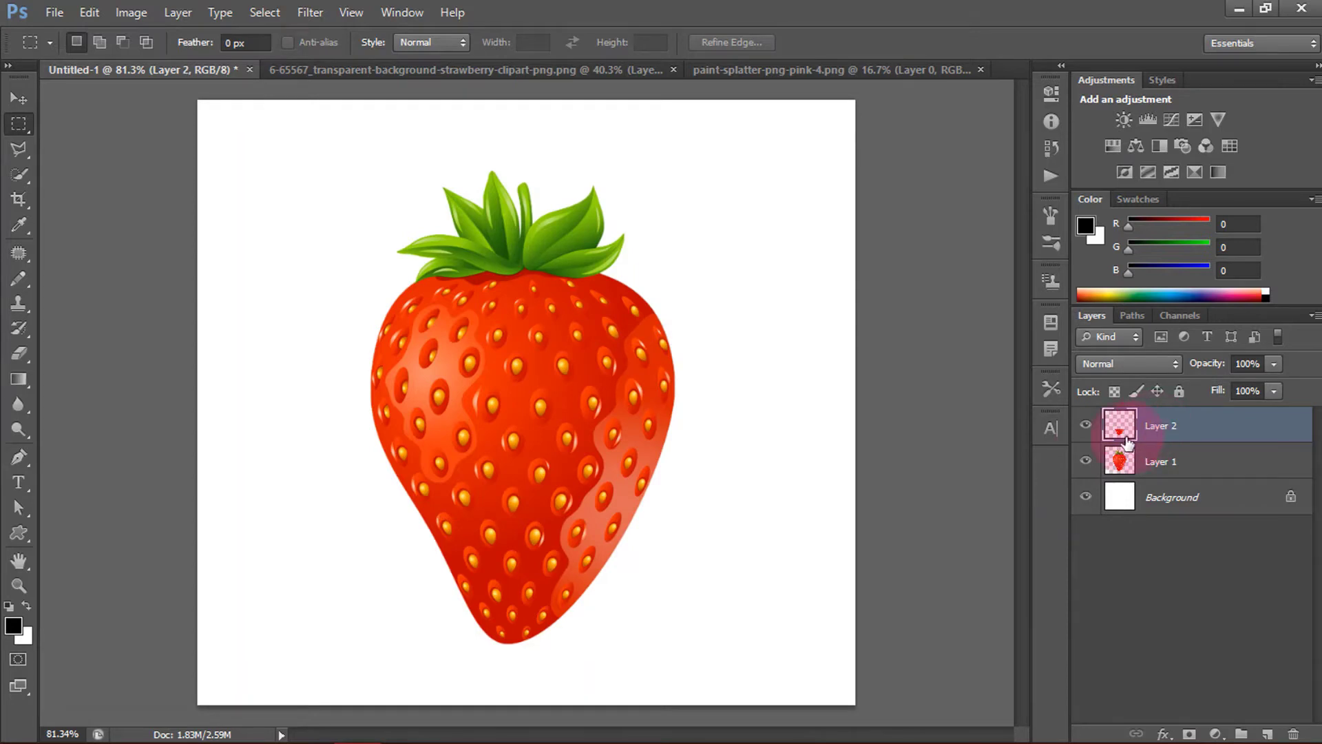
click(1089, 462)
click(1089, 462)
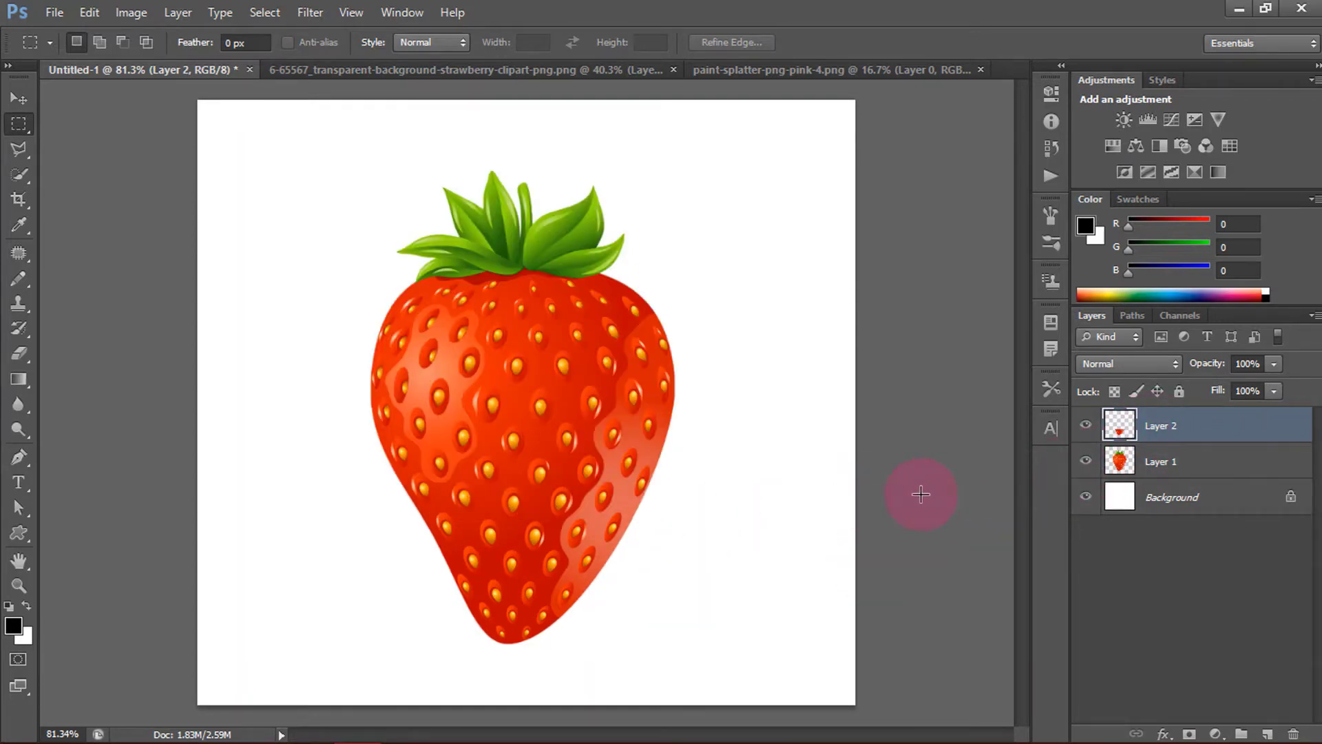
Step: Show the grid and copy the strawberry's middle band, from its widest part down to the tip slice, from Layer 1 to a new layer
key(ctrl+apostrophe)
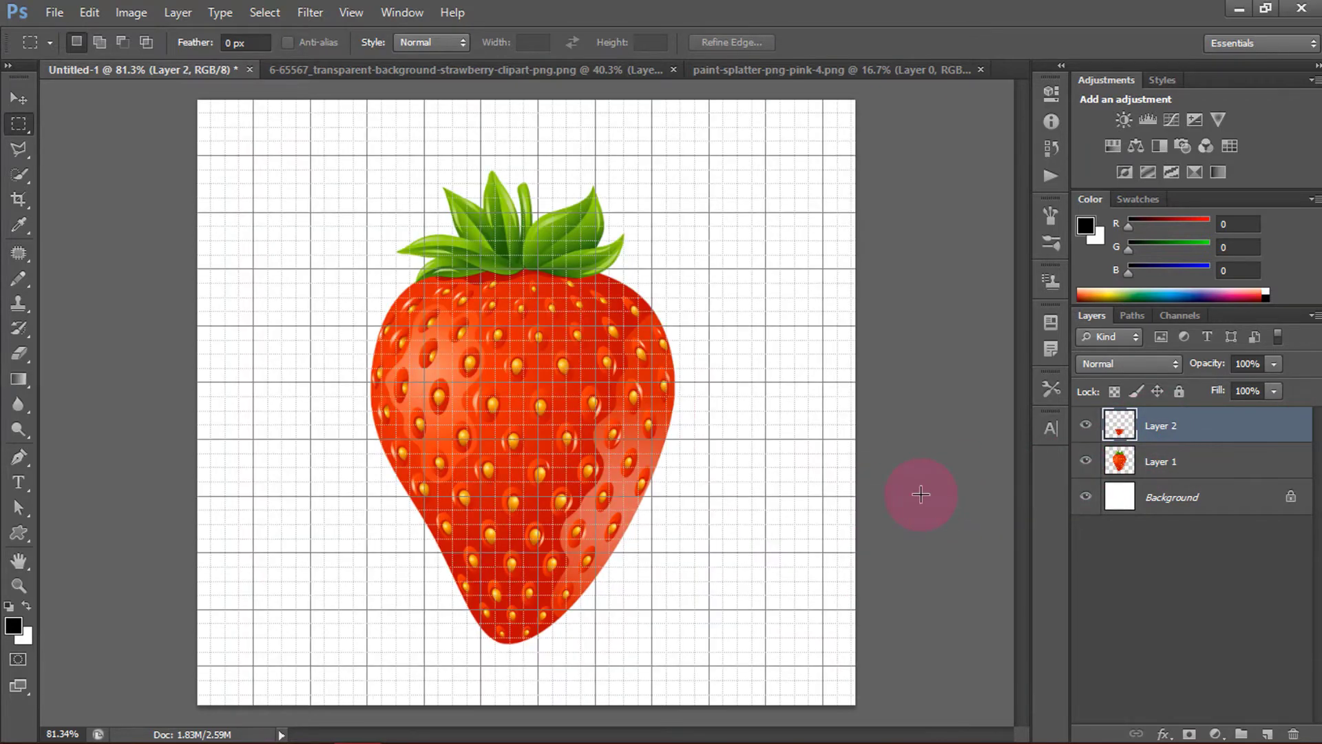
click(1088, 462)
click(1088, 461)
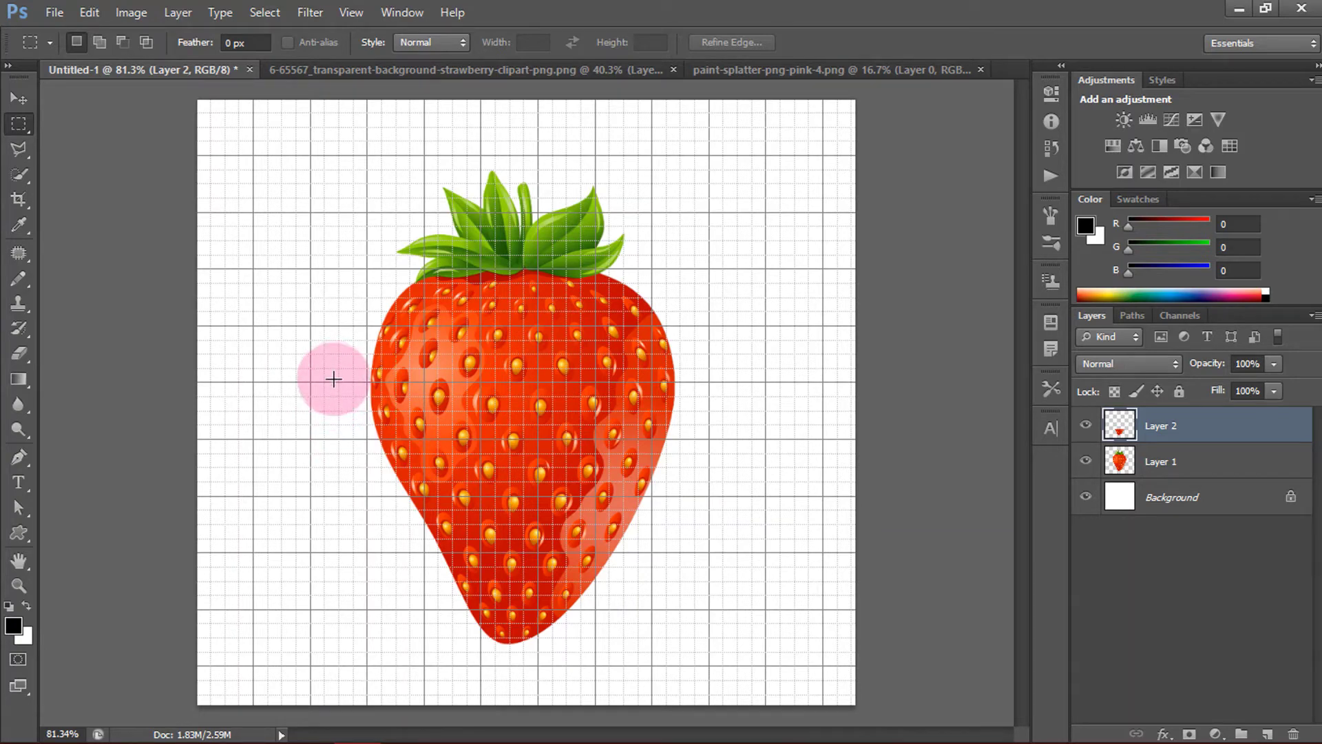
click(1120, 461)
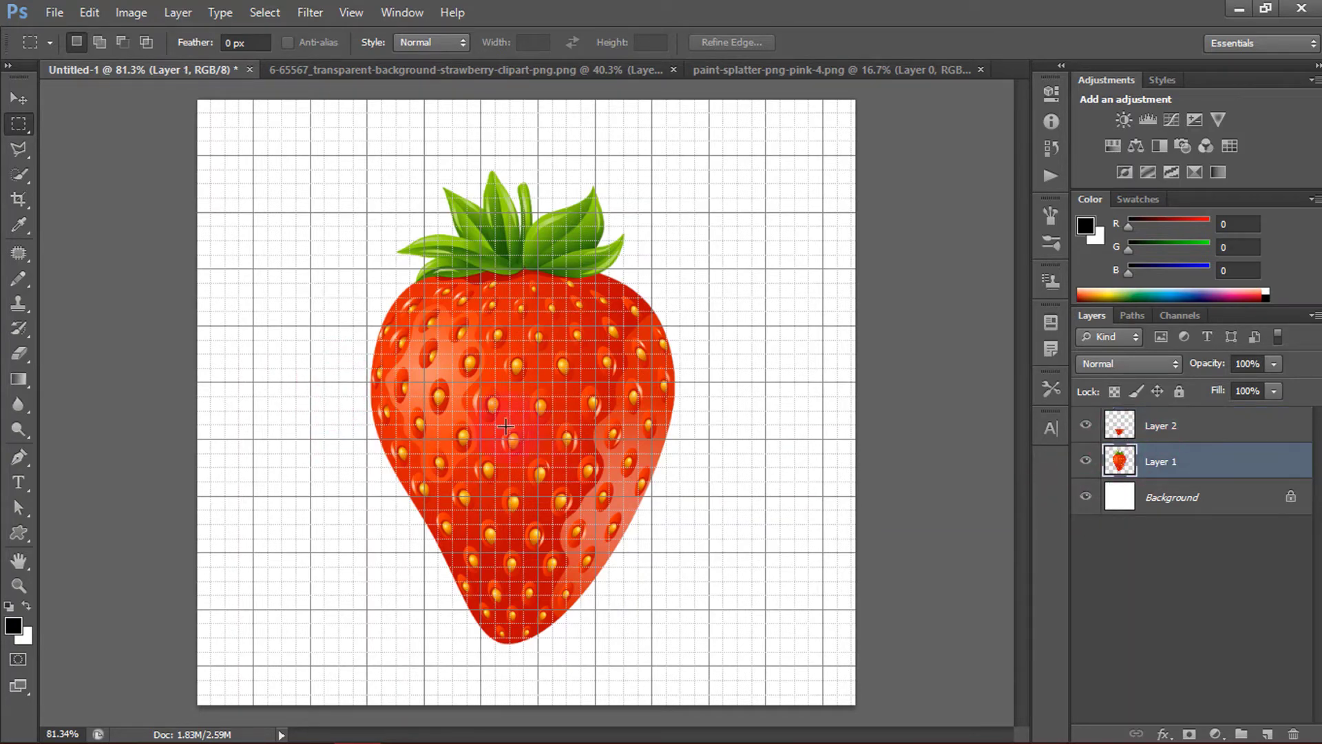
drag(338, 381, 697, 526)
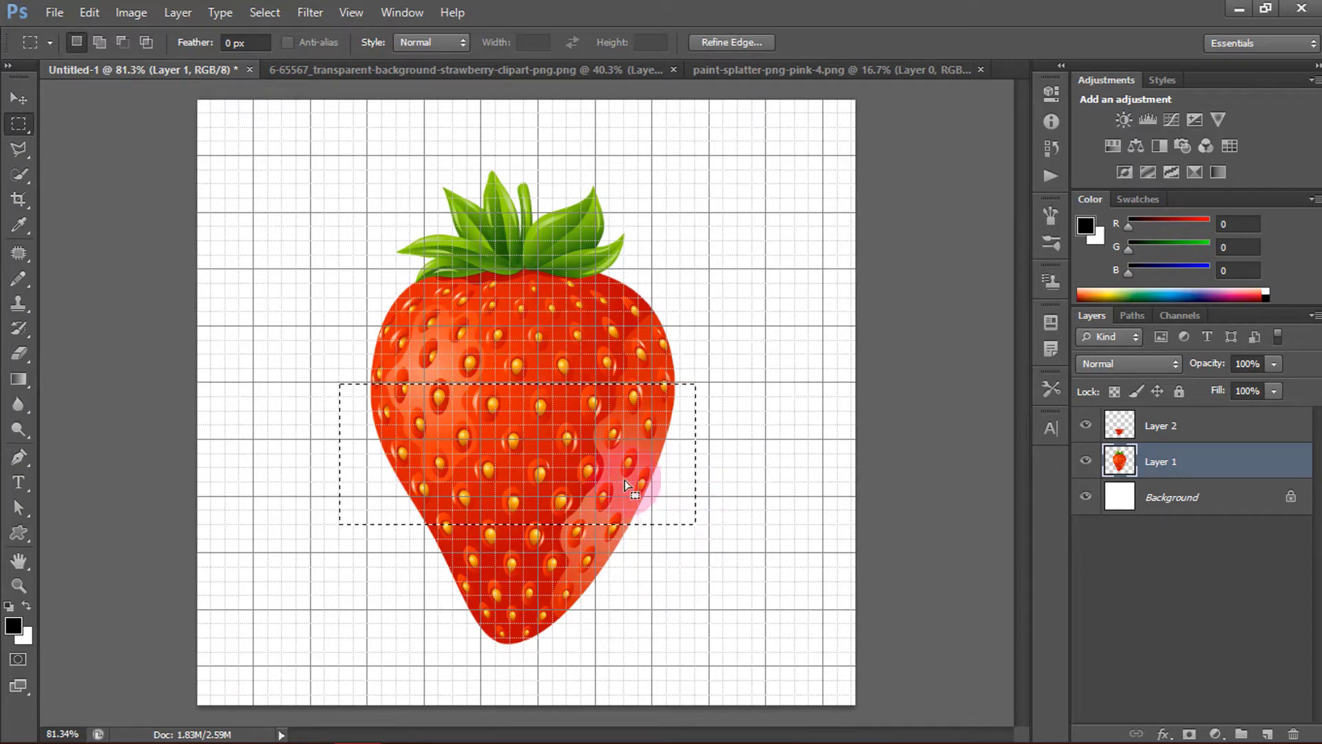
right_click(545, 455)
click(609, 246)
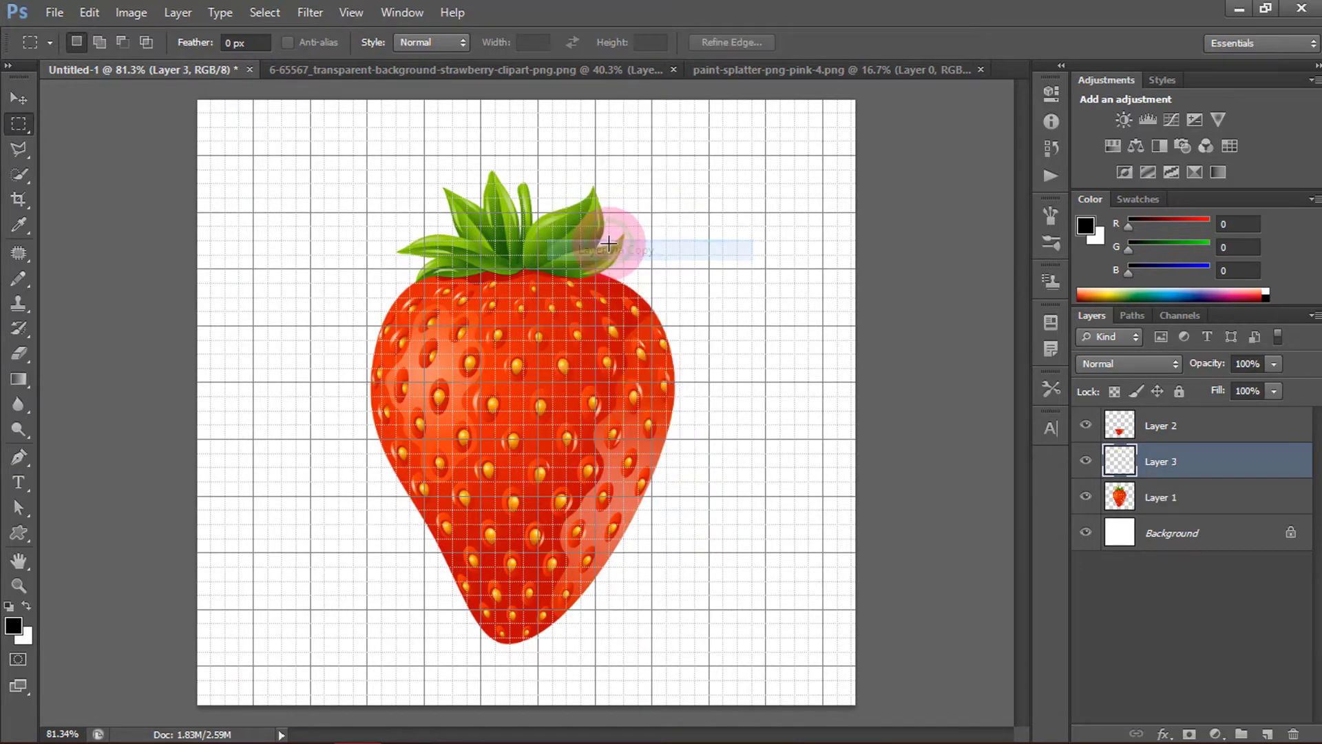
Step: Copy the strawberry's upper part, including the leaves and down to the middle slice's upper edge, from Layer 1 to a new layer
click(1164, 510)
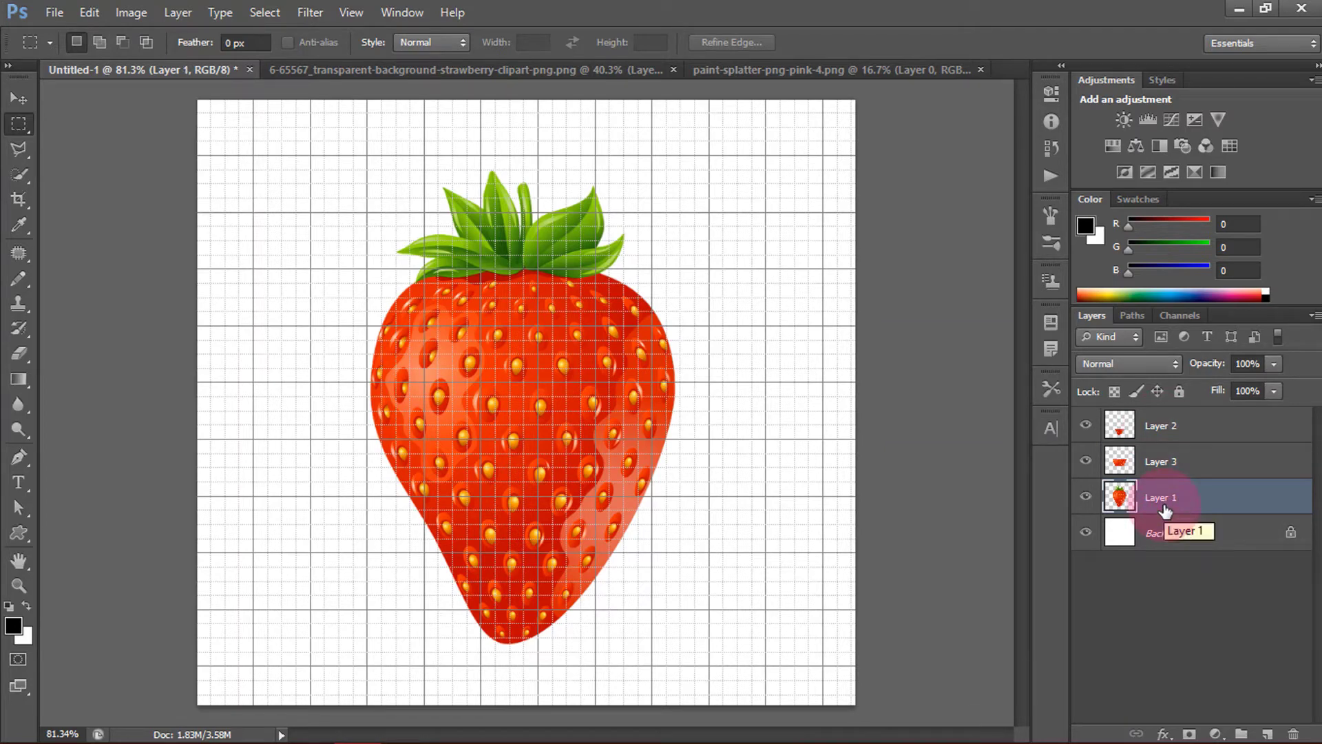
click(1117, 500)
click(1088, 496)
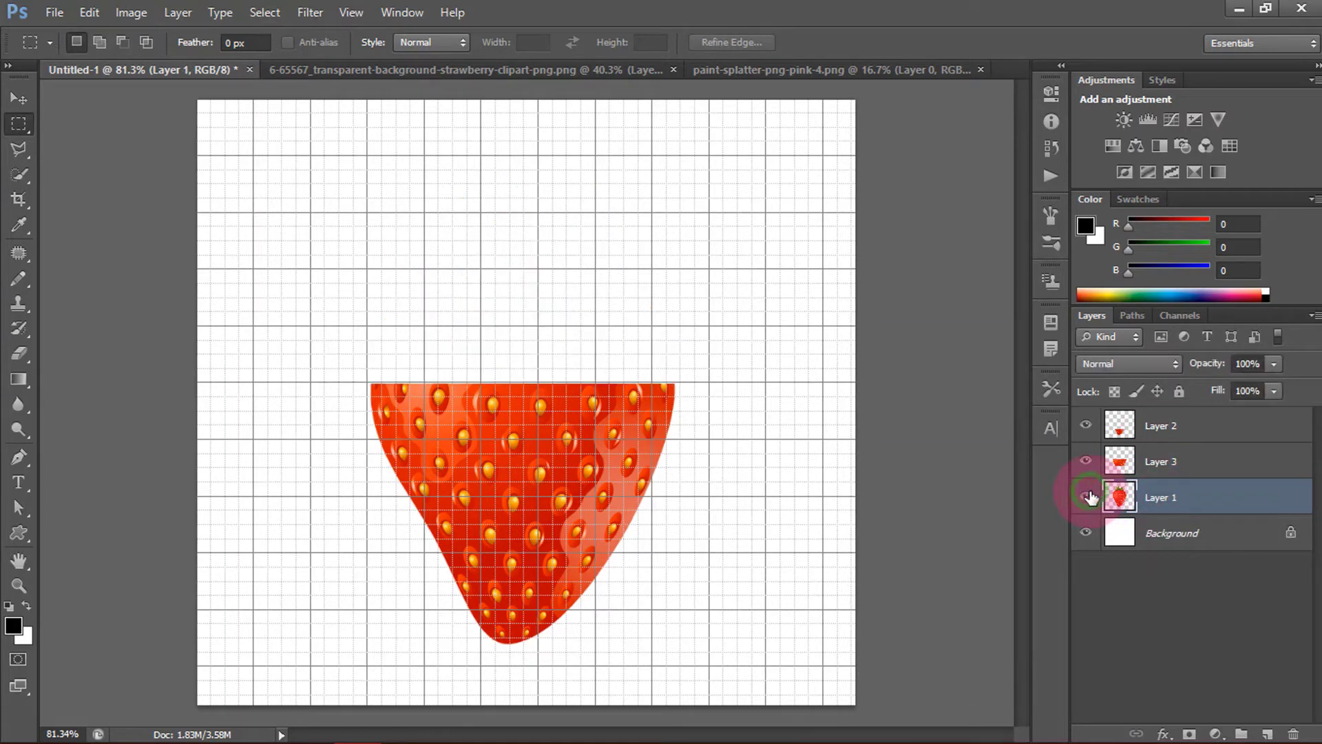
click(1088, 496)
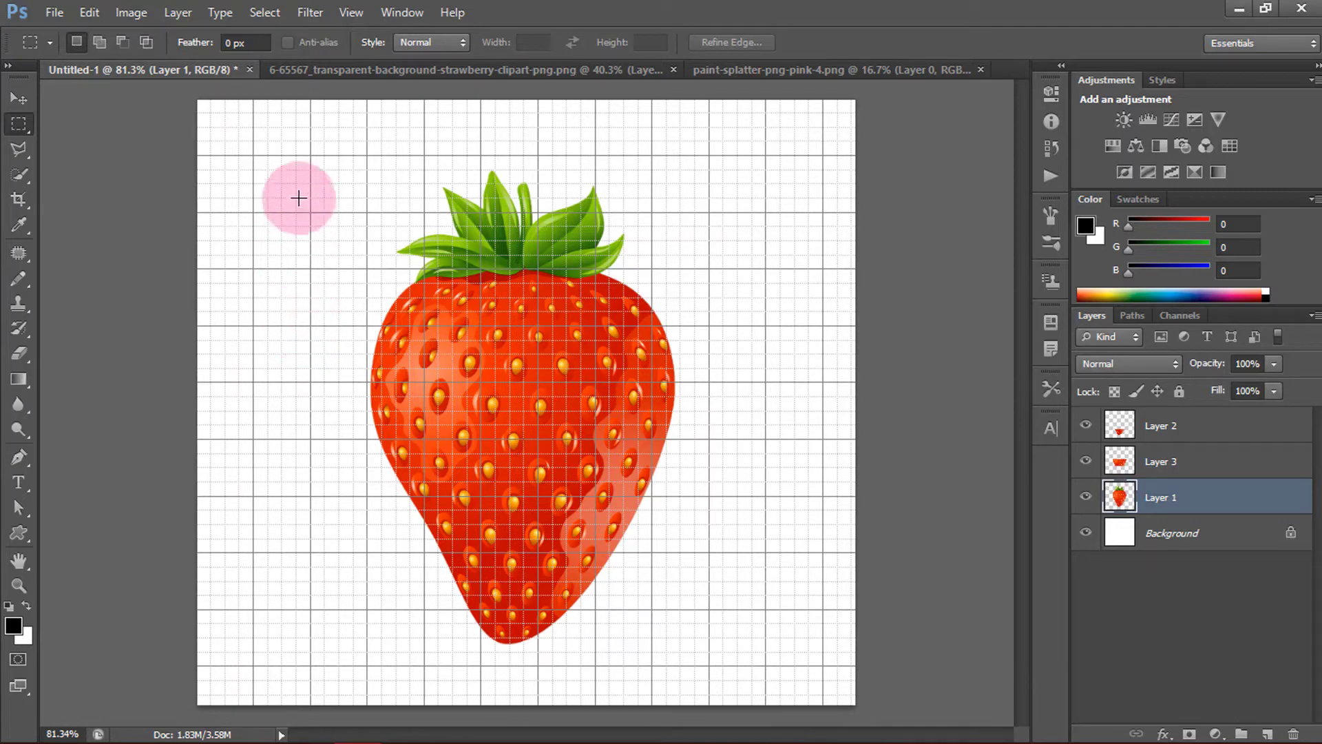
drag(297, 157, 739, 382)
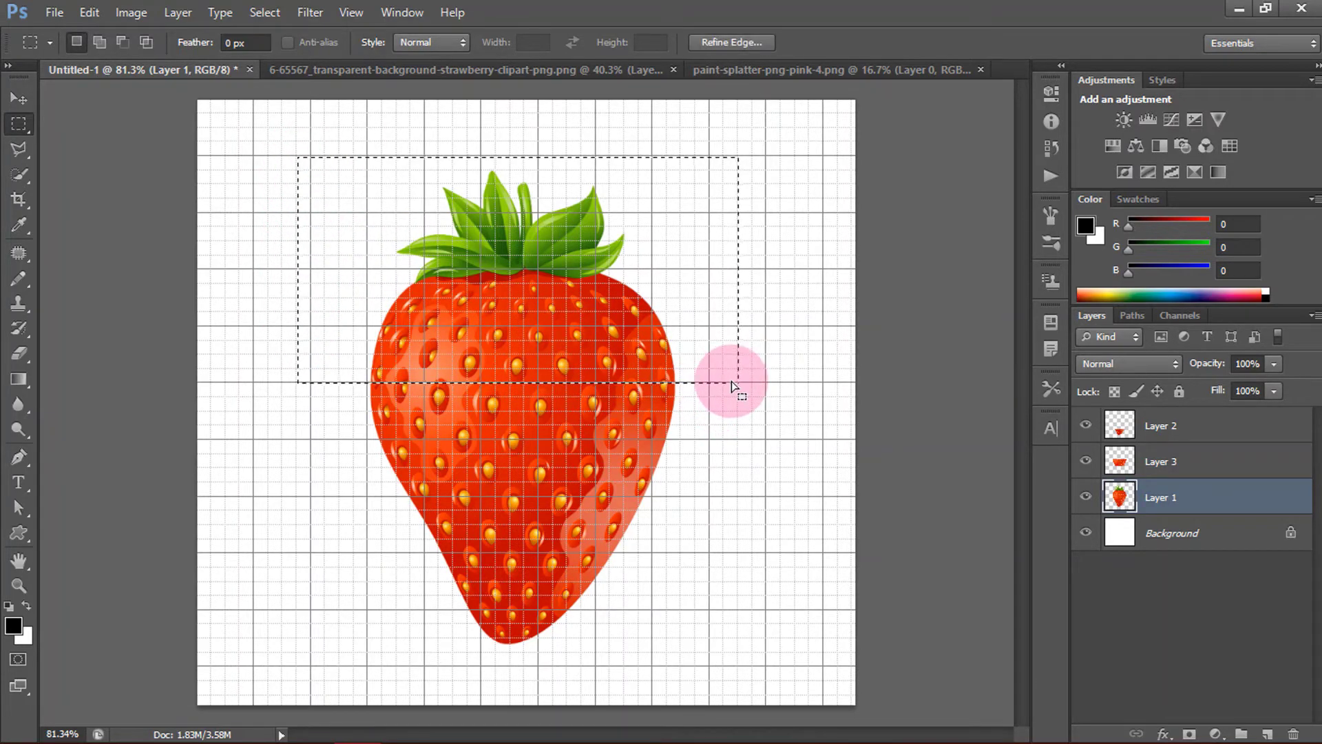
right_click(543, 317)
click(670, 470)
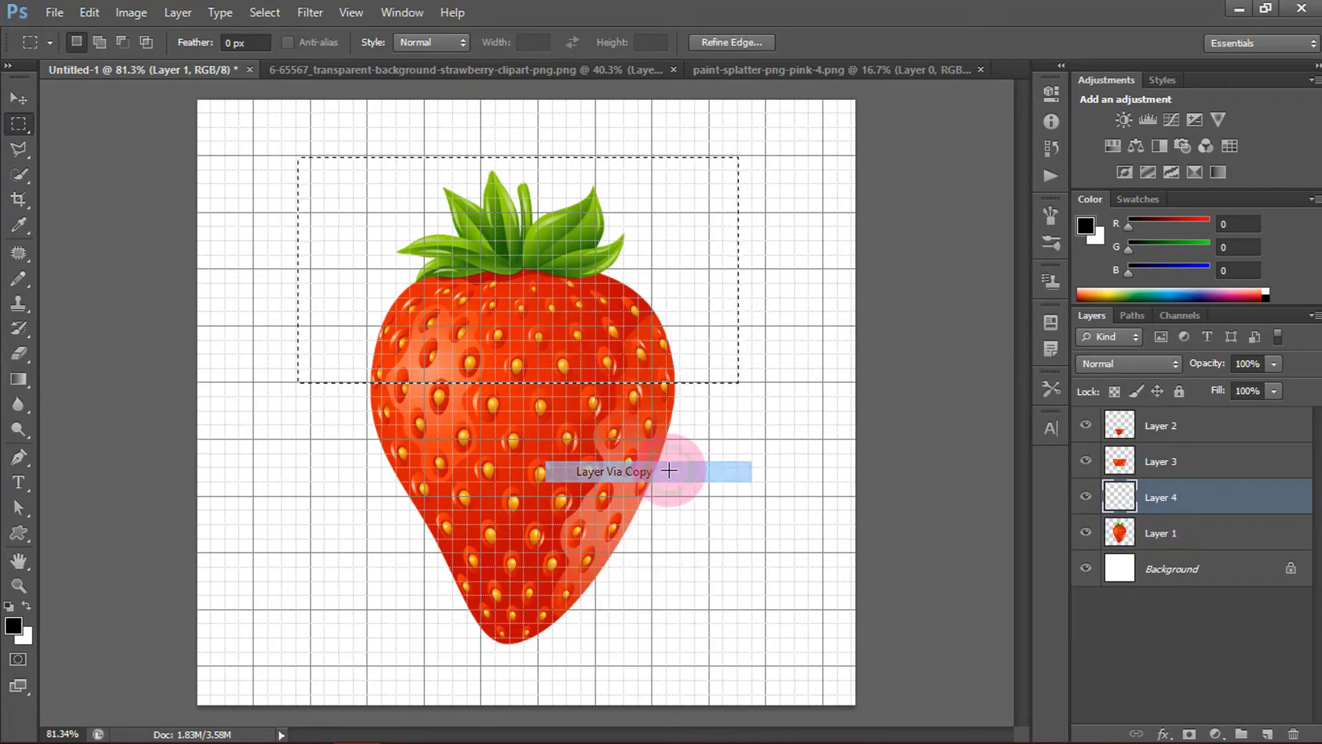
Step: Hide Layer 1 and stack the slice layers in the order Layer 4, Layer 3, Layer 2 from top to bottom
click(1087, 533)
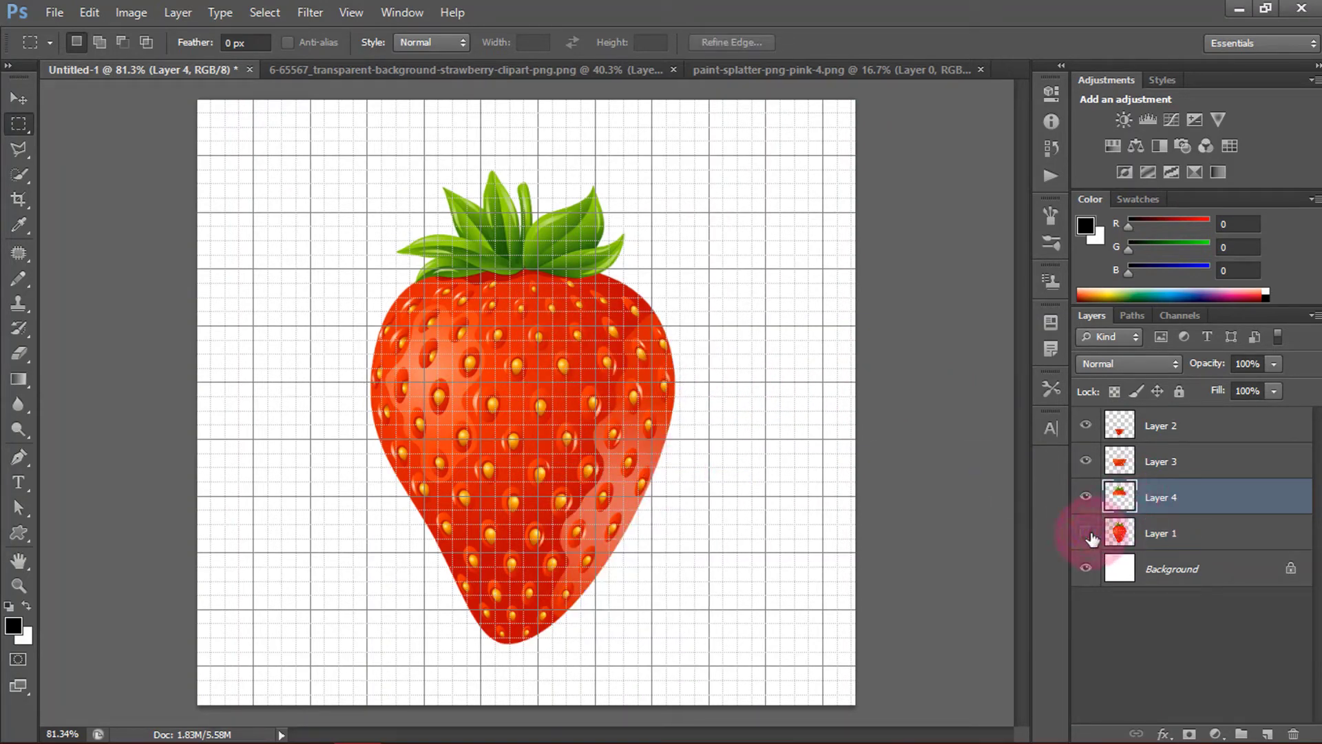
drag(1179, 501, 1176, 419)
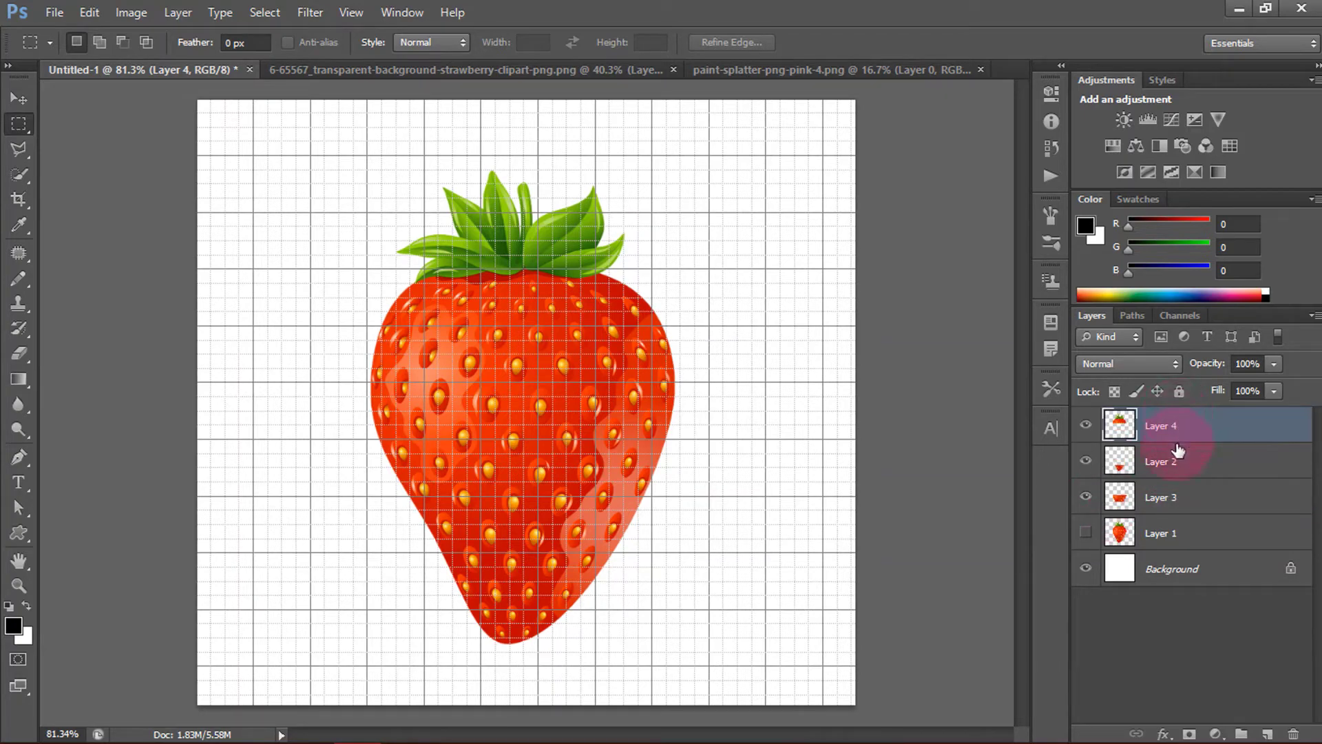
drag(1180, 497, 1181, 455)
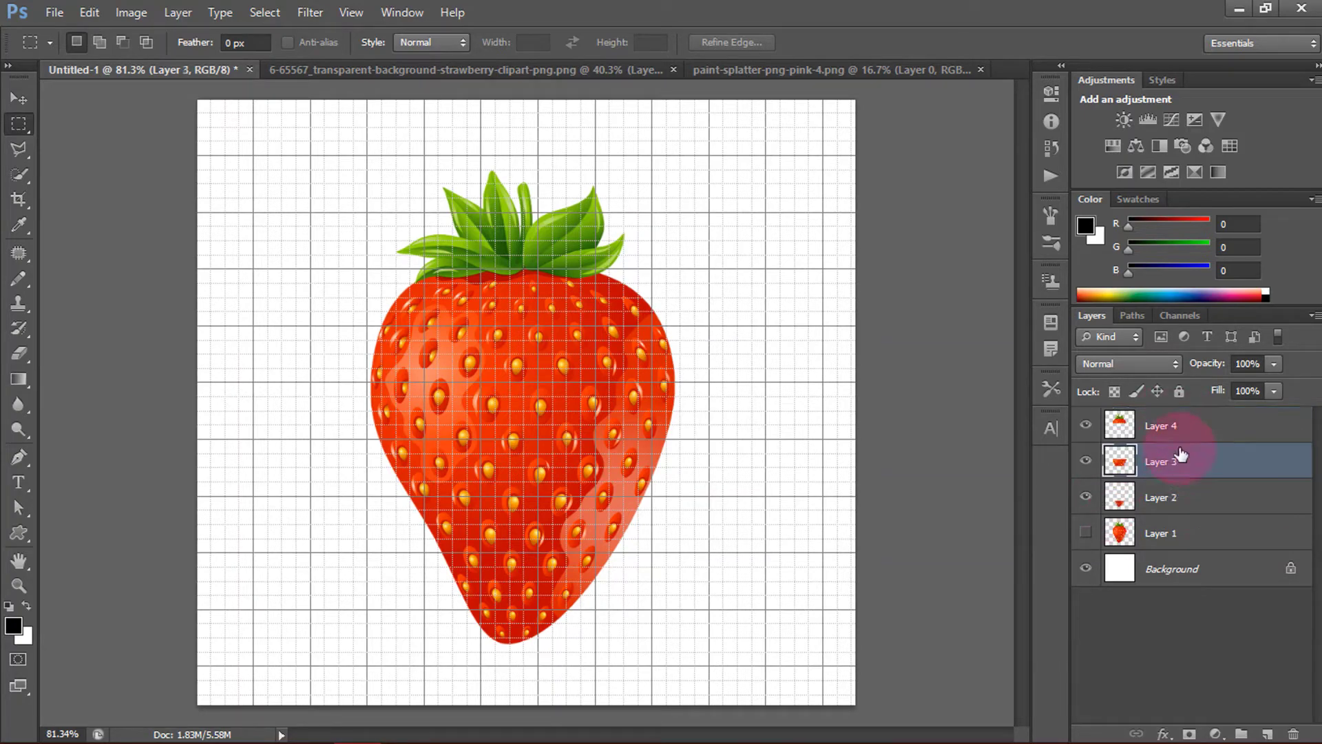
Step: Move the strawberry's tip slice to the right and its leafy top slice up and to the left of the middle slice
click(19, 99)
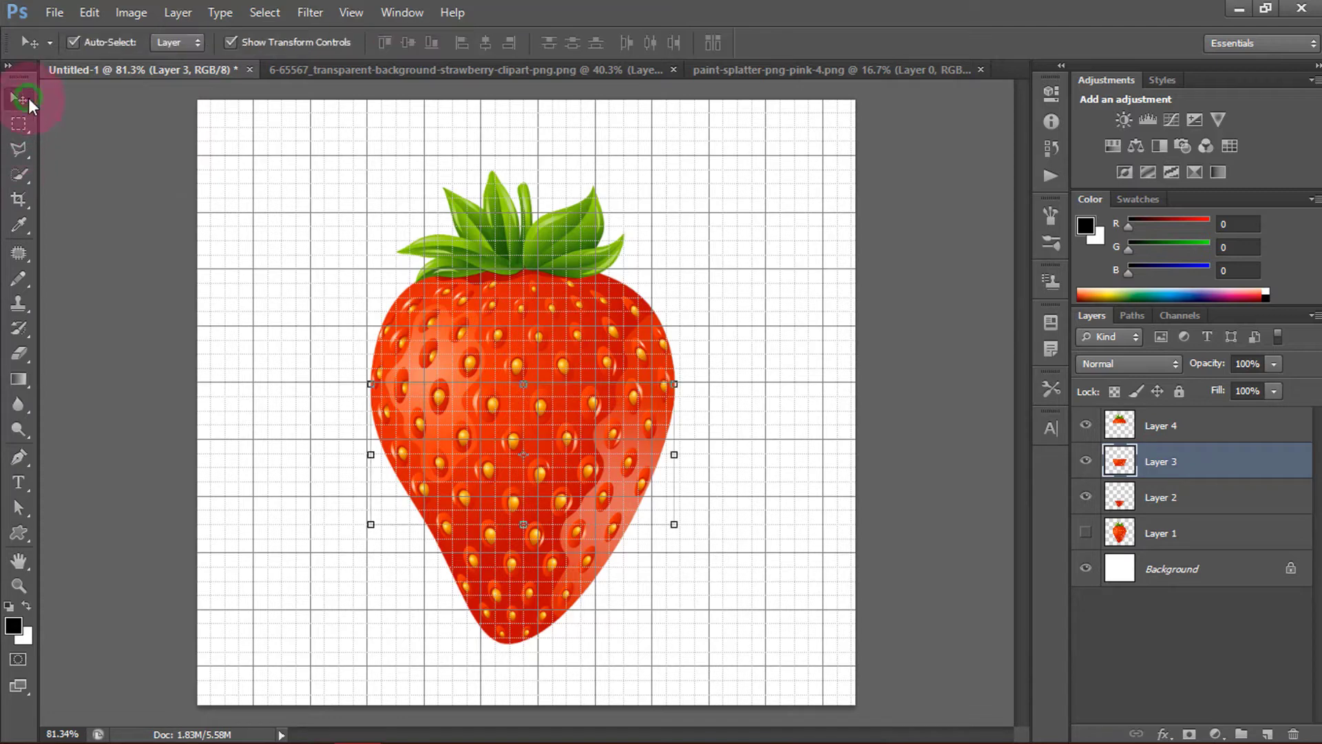
drag(561, 582, 659, 589)
click(531, 314)
drag(568, 342, 515, 295)
Step: Rotate the middle slice about 3° counterclockwise and move it up, leaving a gap above the tip slice
click(611, 434)
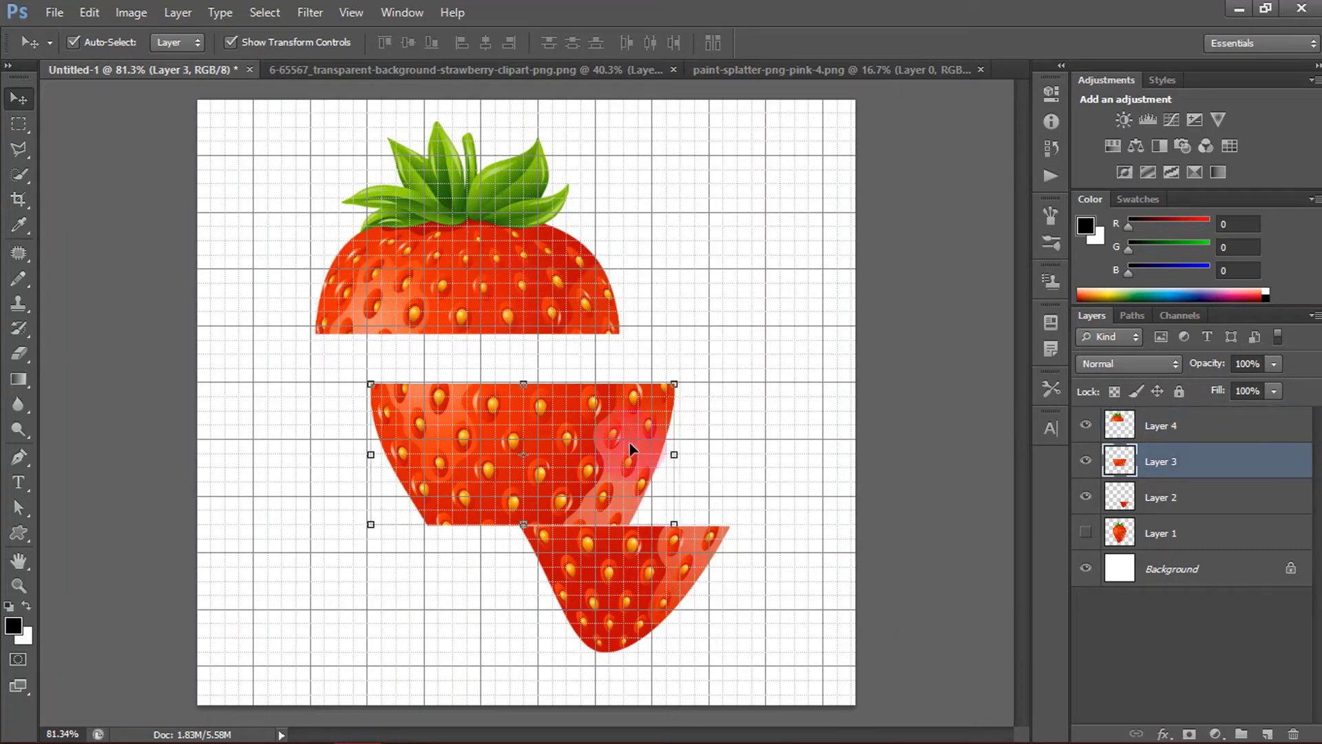
drag(691, 381, 686, 373)
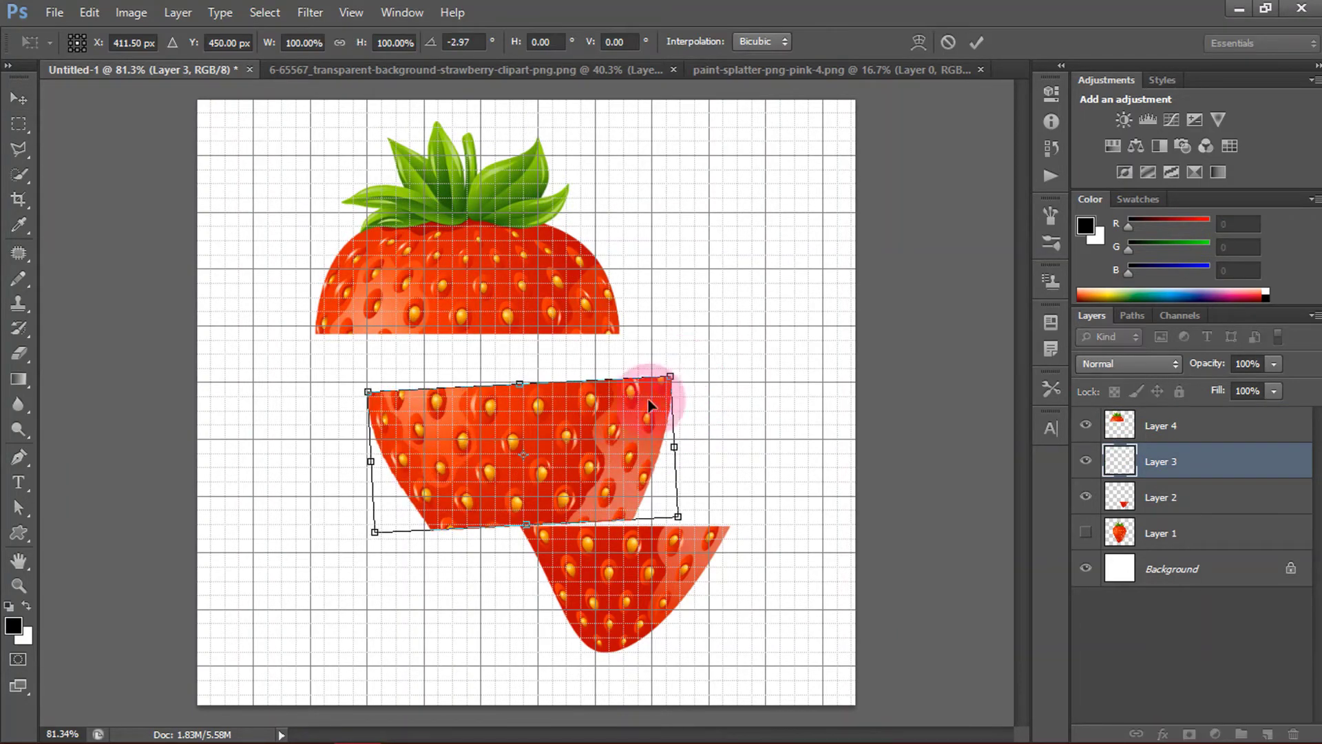
drag(627, 418, 628, 393)
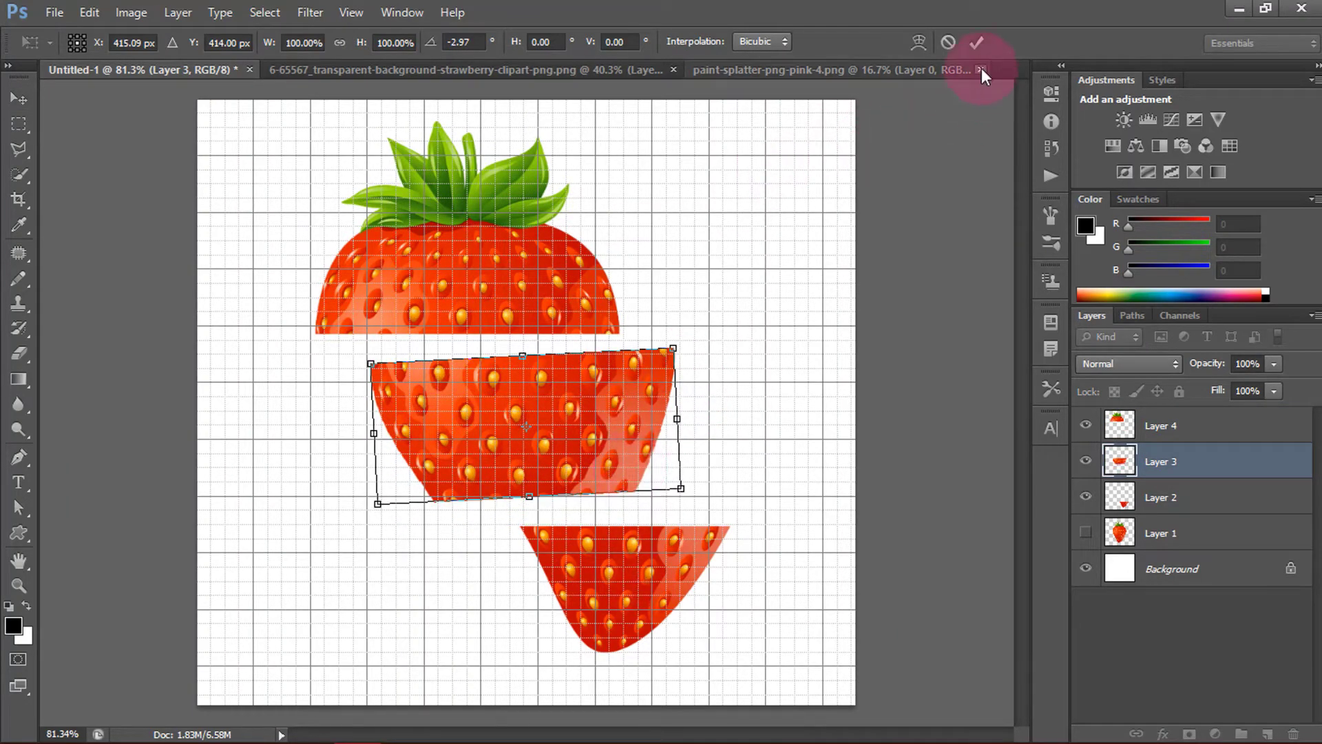
click(977, 42)
Step: Move the tip slice left under the middle slice and tilt it slightly clockwise
click(675, 578)
drag(675, 577, 621, 582)
drag(685, 525, 691, 518)
drag(613, 558, 602, 562)
click(976, 44)
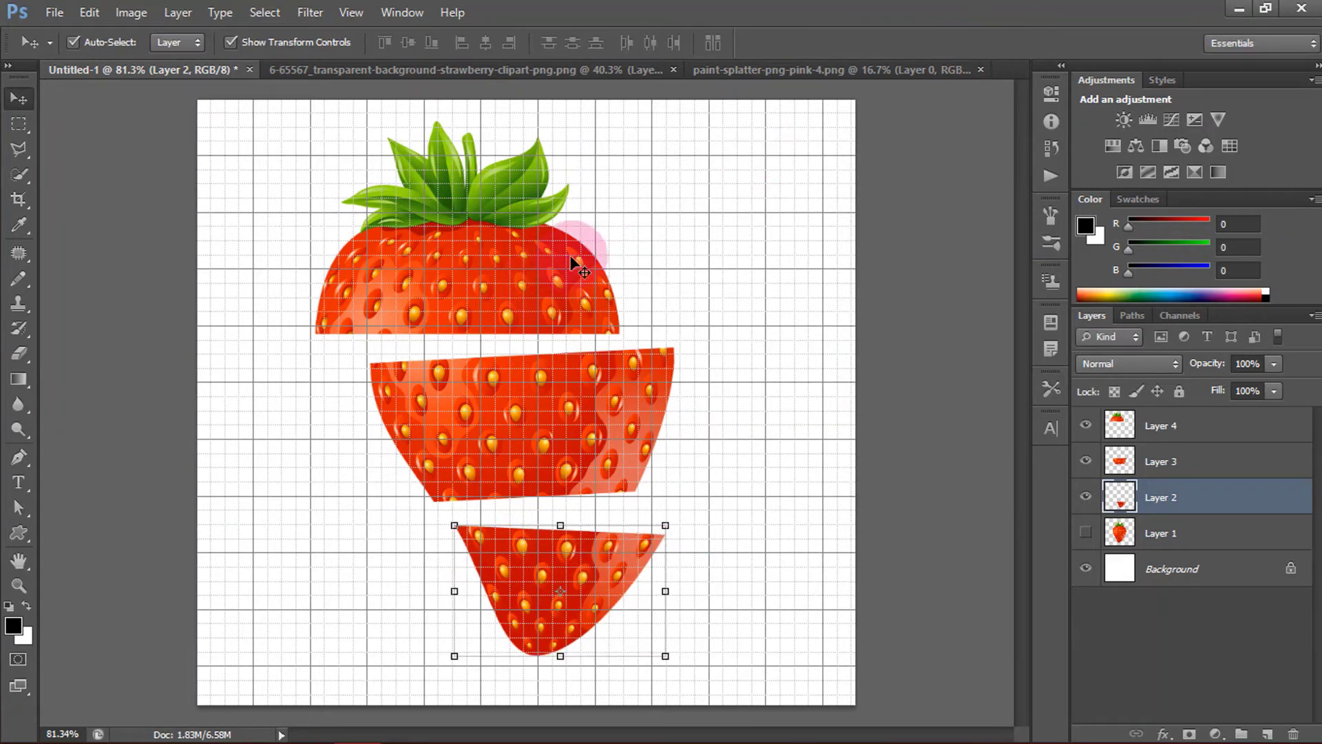
Step: Tilt the leafy top slice about 4.7° clockwise, positioned above the middle slice with a wedge-shaped gap, and hide the grid
drag(585, 311, 622, 307)
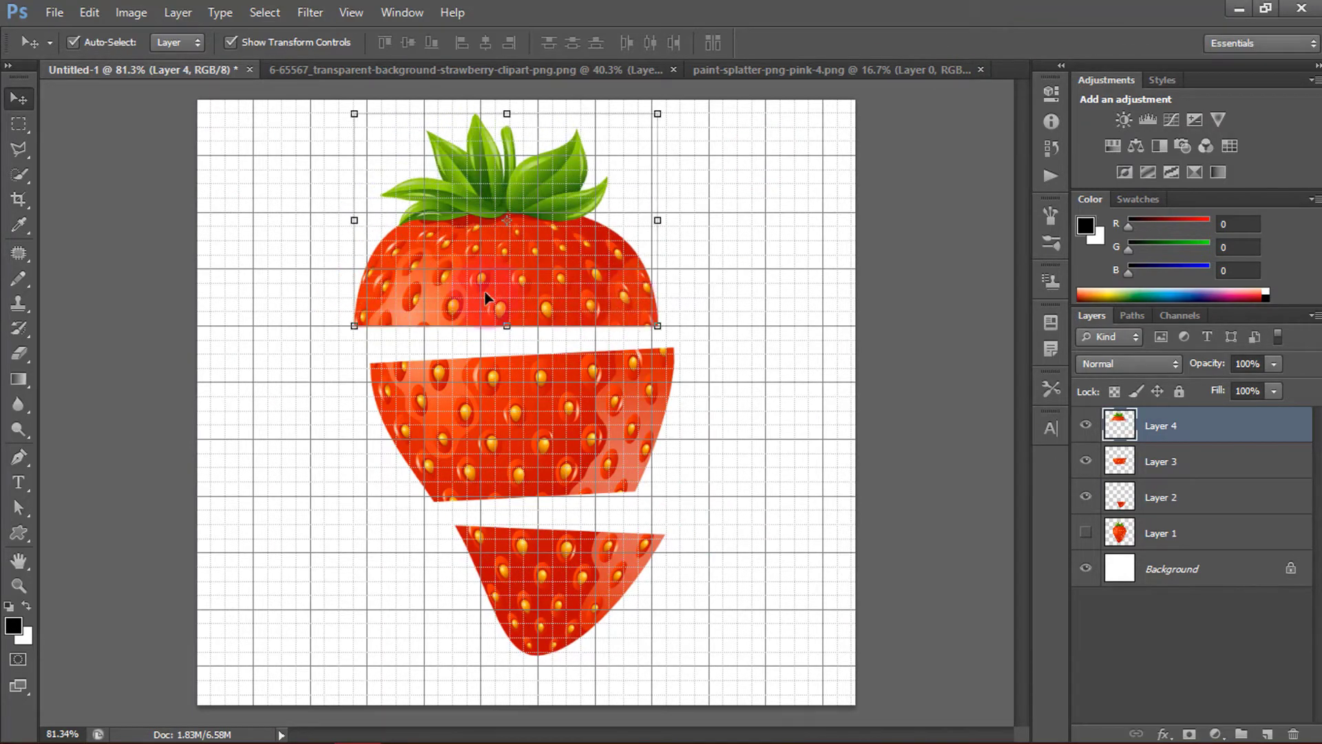
mouse_move(342, 334)
mouse_down()
mouse_move(320, 303)
mouse_move(368, 369)
mouse_move(349, 318)
mouse_move(365, 336)
mouse_up()
drag(632, 273, 623, 274)
drag(711, 308, 679, 354)
drag(572, 289, 599, 277)
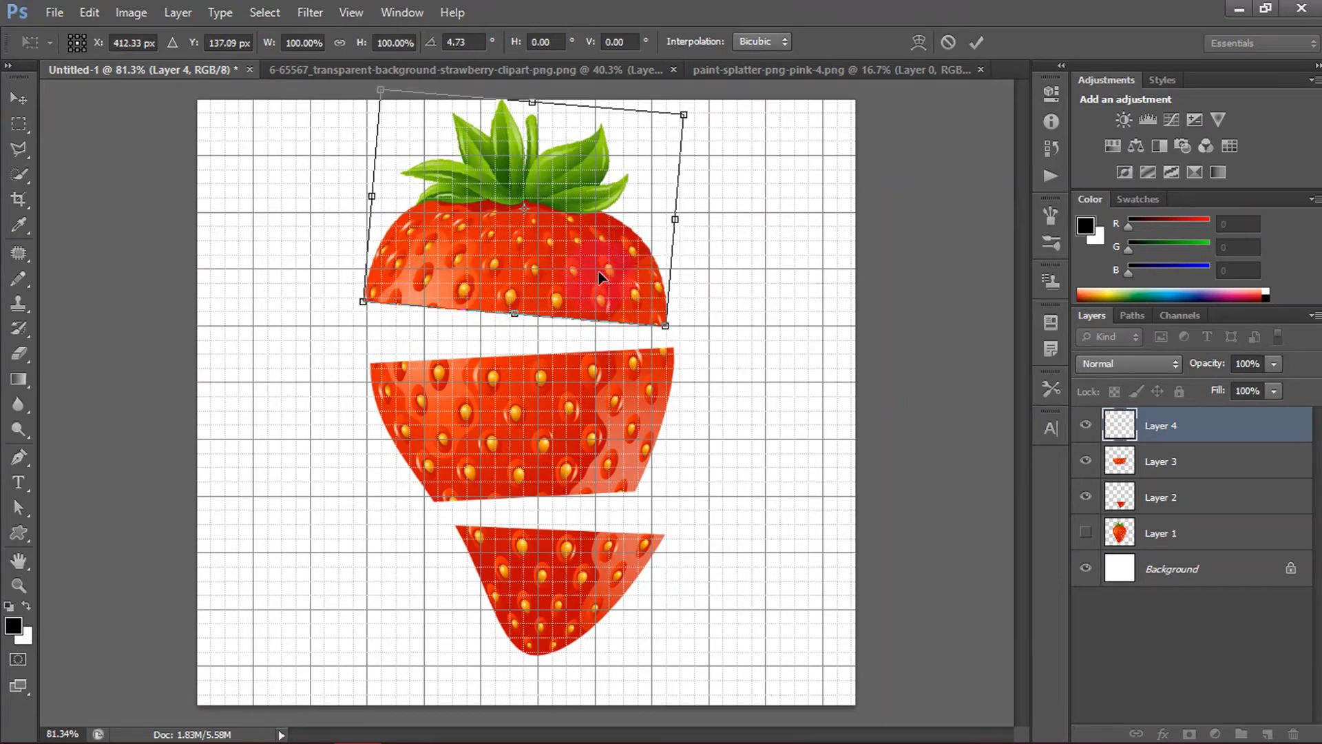
click(983, 48)
click(761, 332)
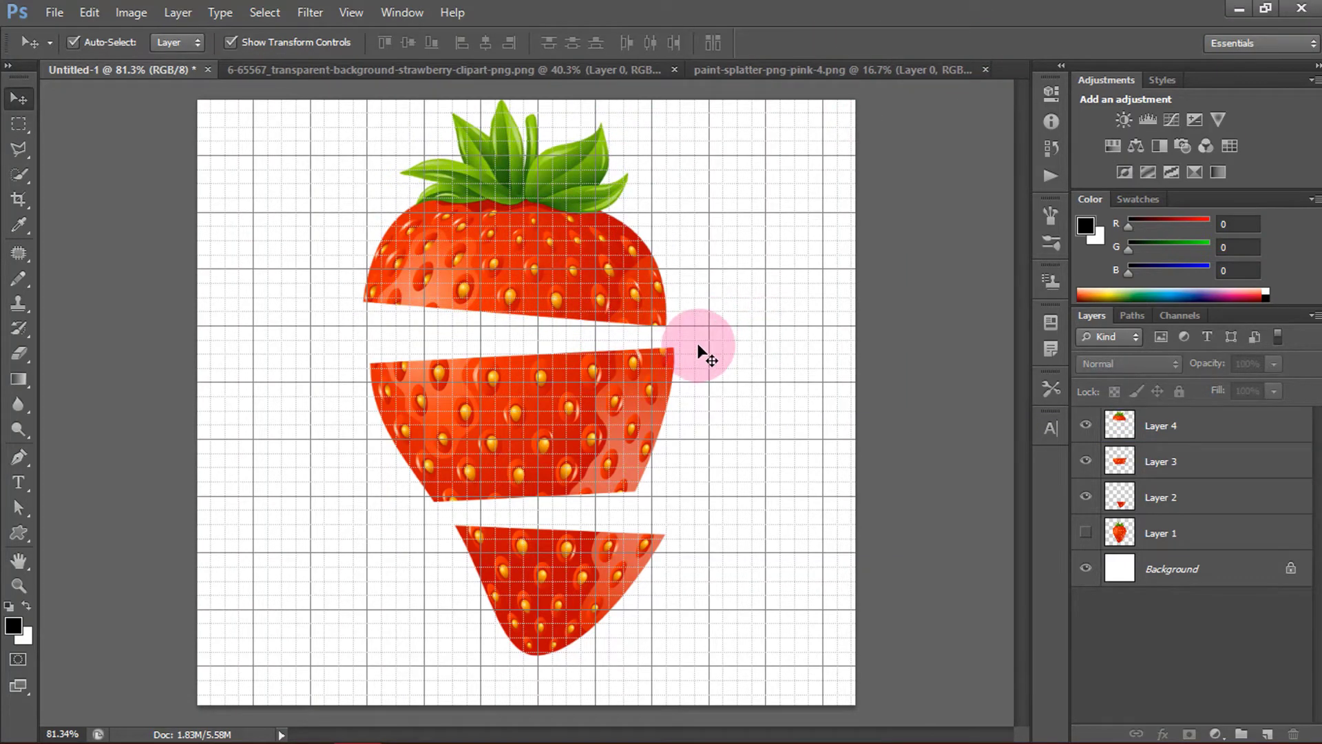
key(ctrl+apostrophe)
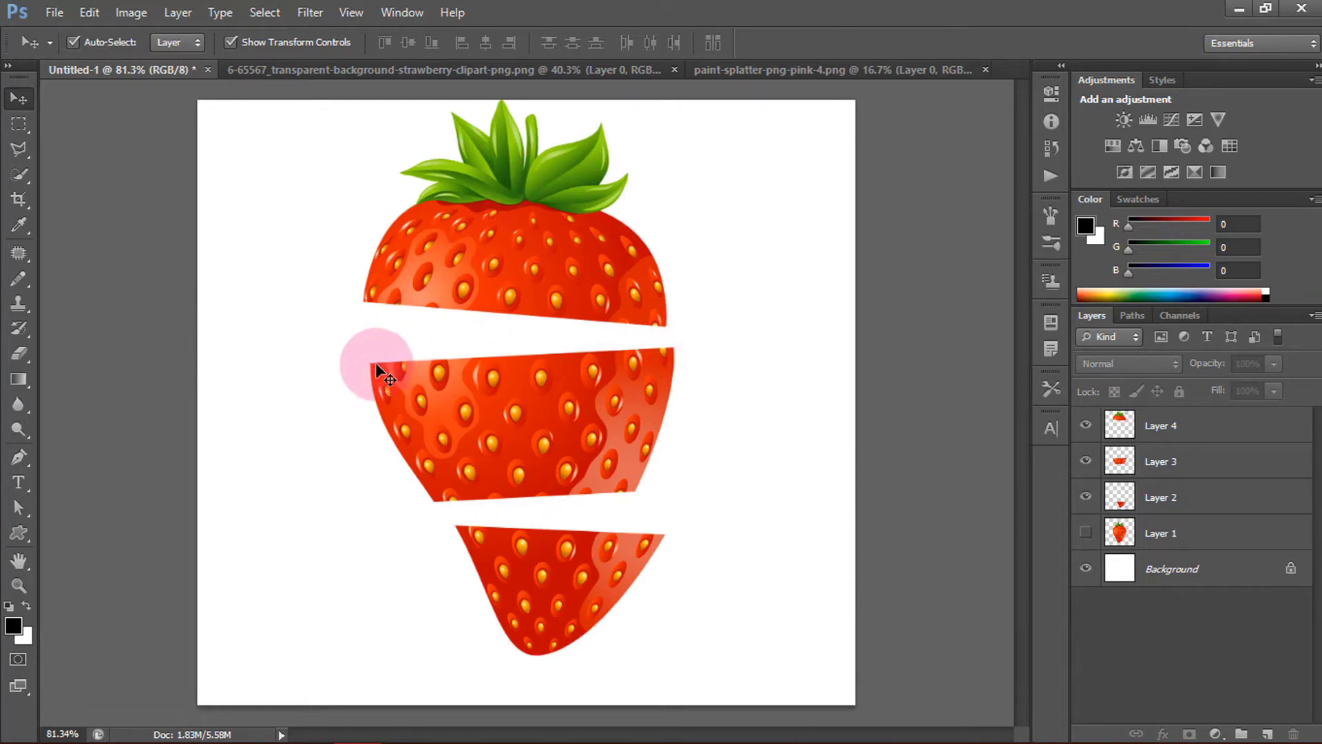
Step: Set the Pen tool to Shape mode with a red fill sampled from the strawberry's top slice
click(20, 456)
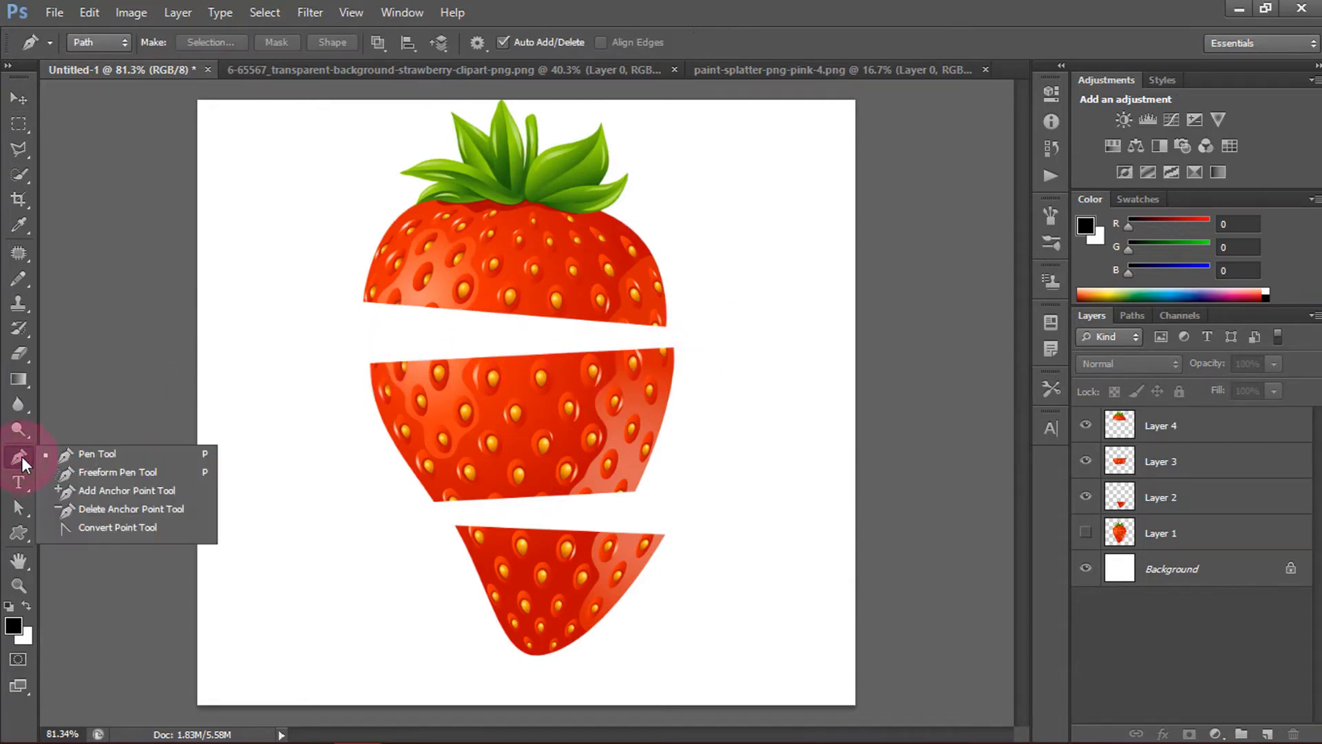
click(61, 455)
click(122, 42)
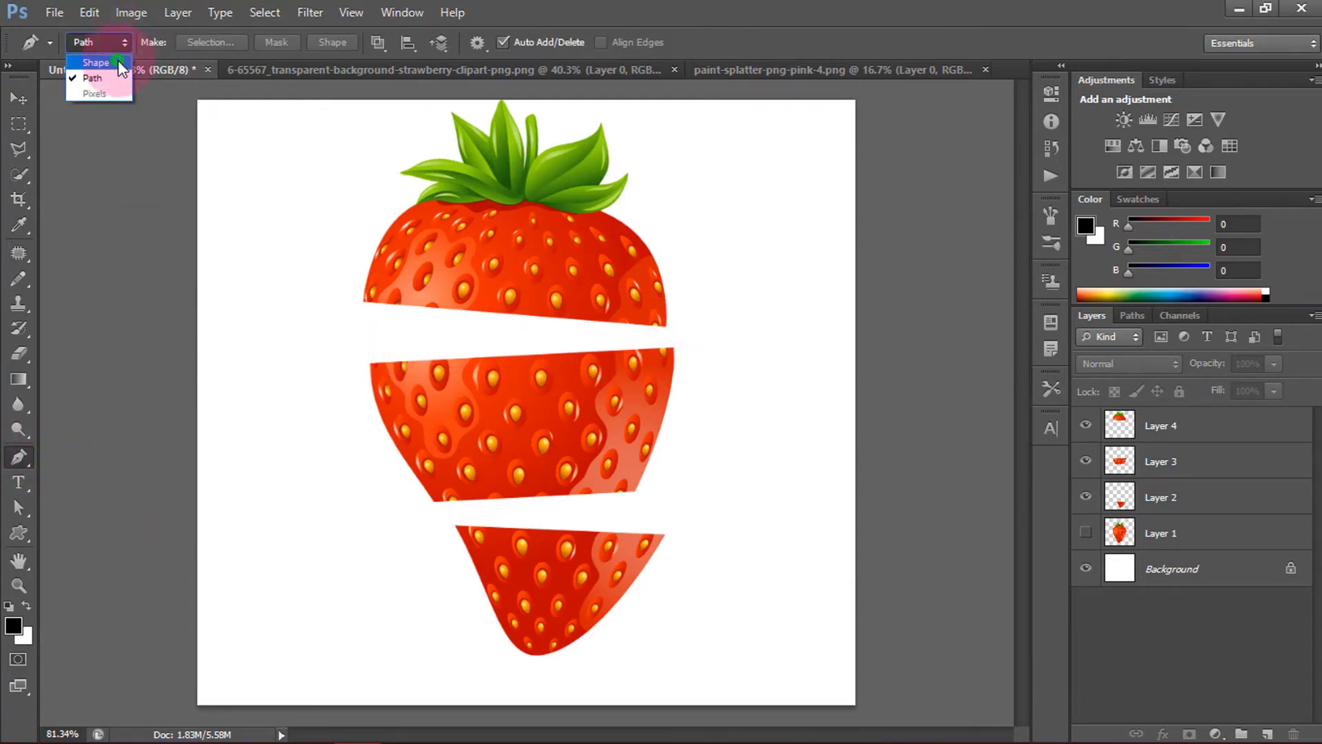
click(117, 60)
click(176, 43)
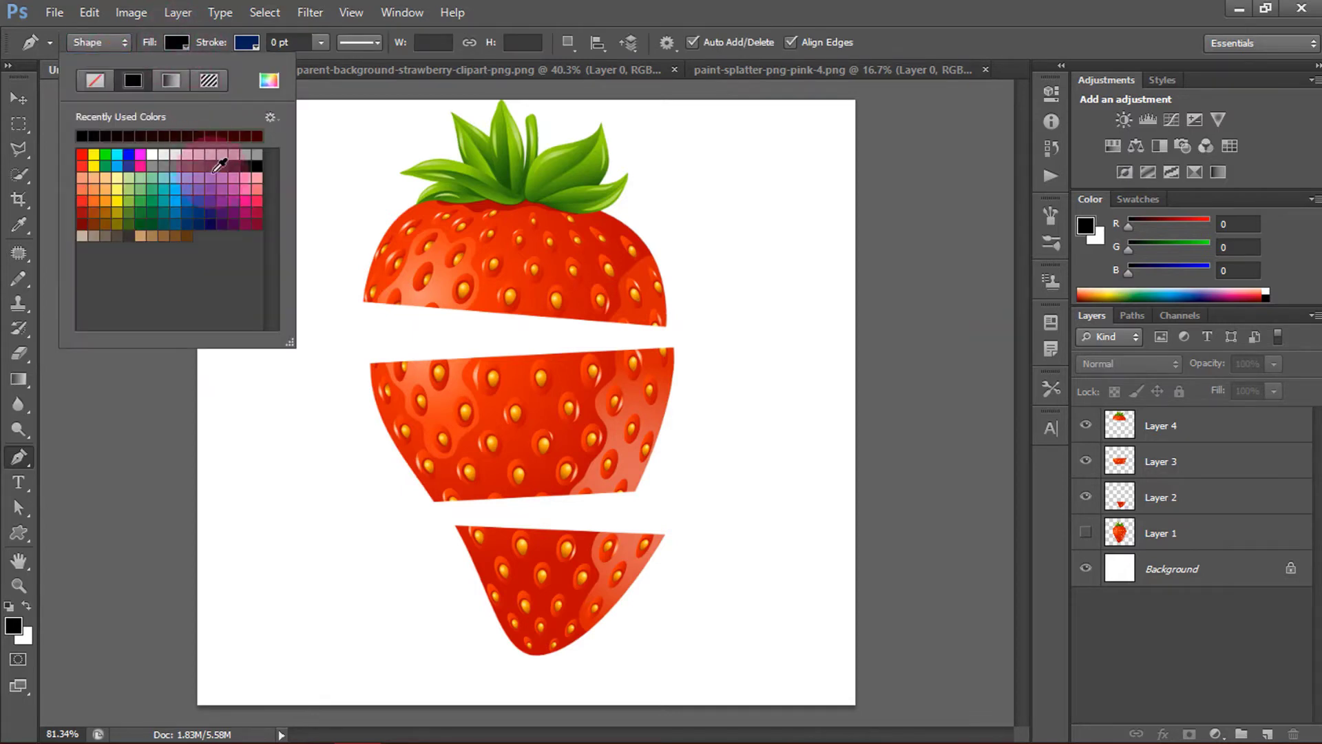
click(267, 80)
click(544, 288)
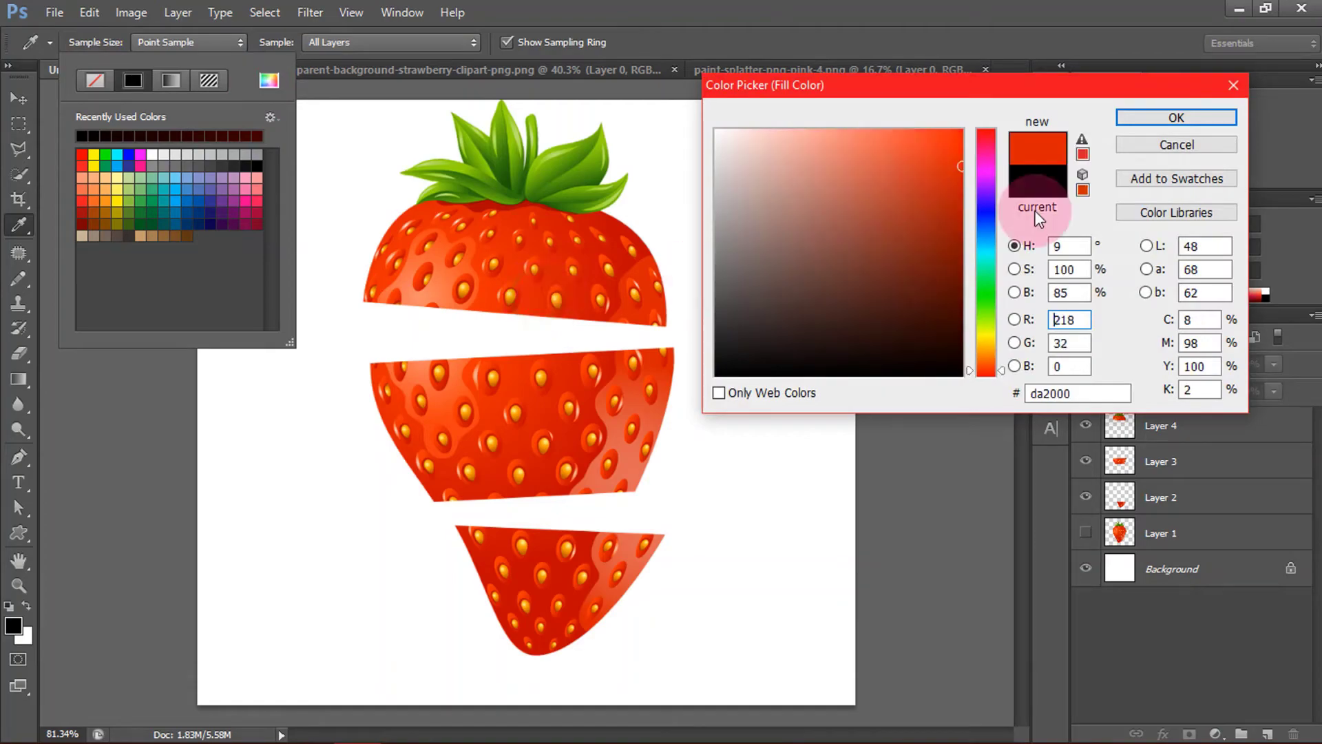
click(1130, 115)
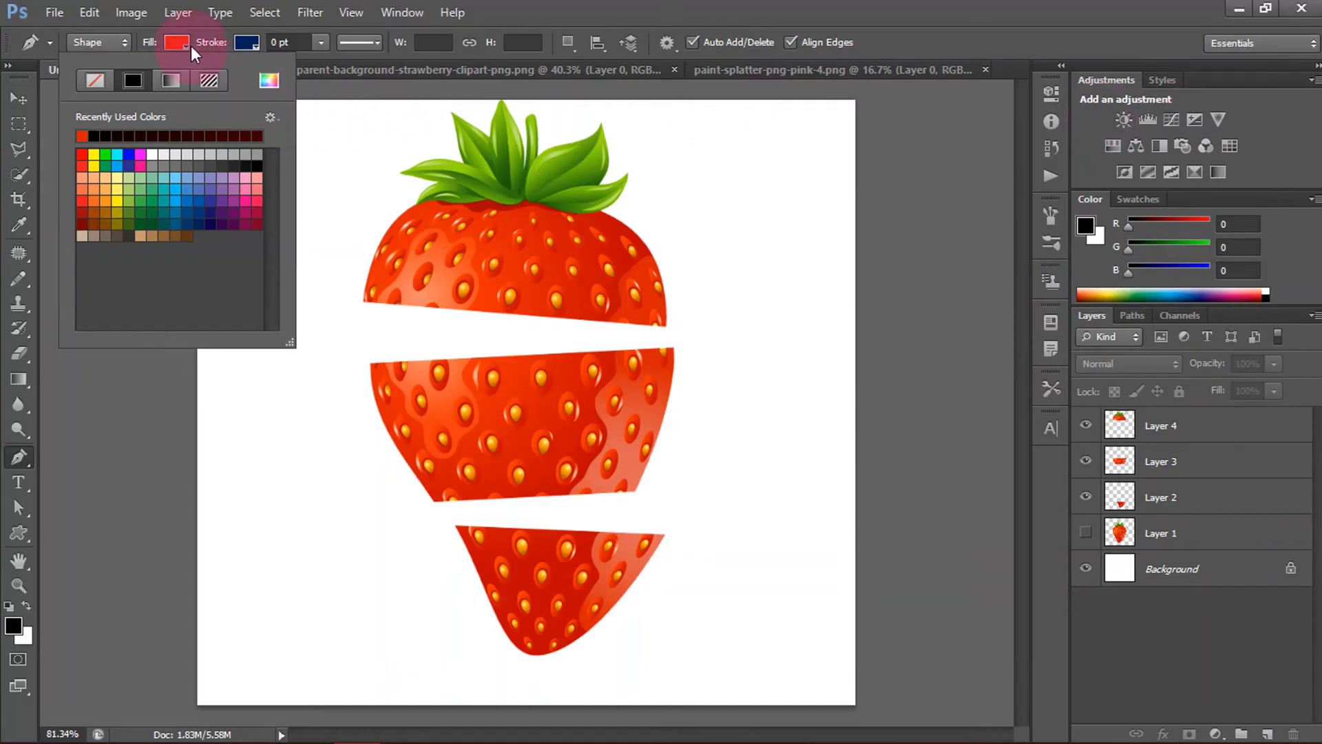
click(190, 44)
Step: Draw a curved red cut face along the tip slice's upper edge, above Layer 2, about 264 px wide and 21 px high
scroll(590, 587, up, 2)
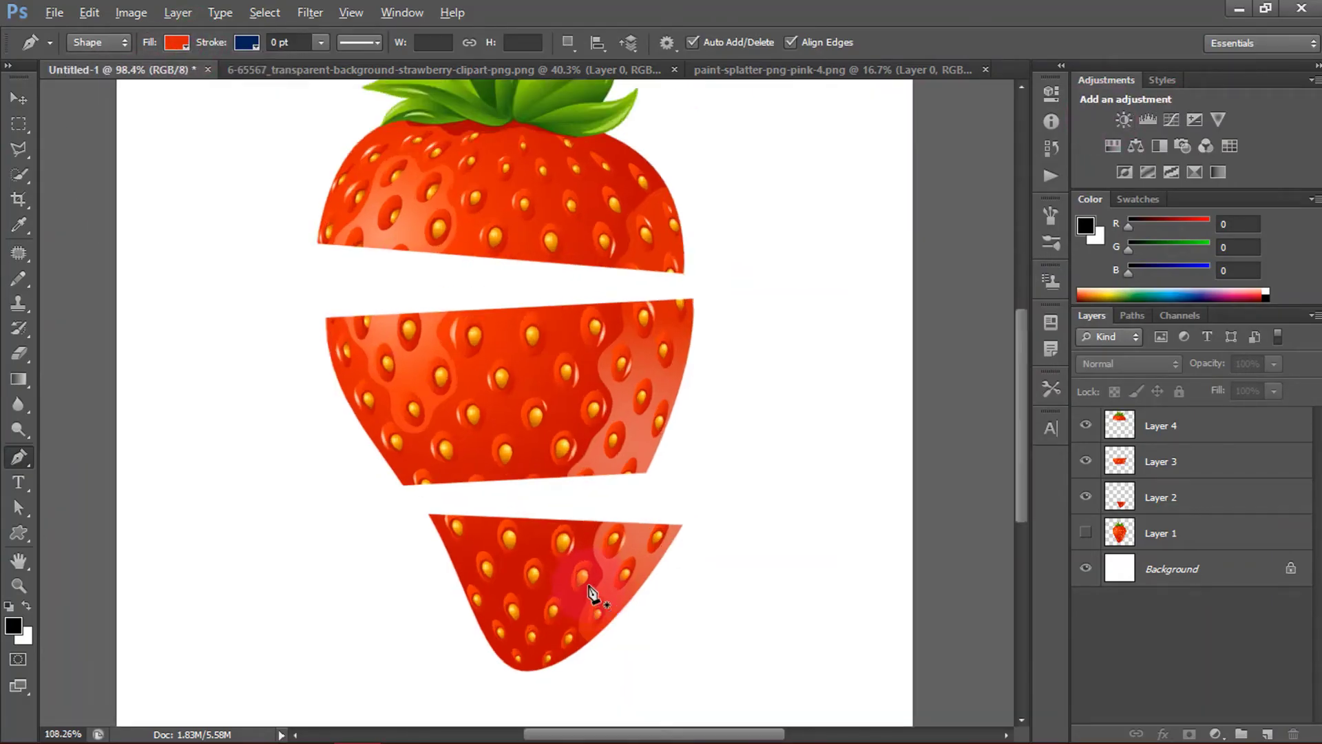
scroll(589, 587, up, 3)
click(309, 471)
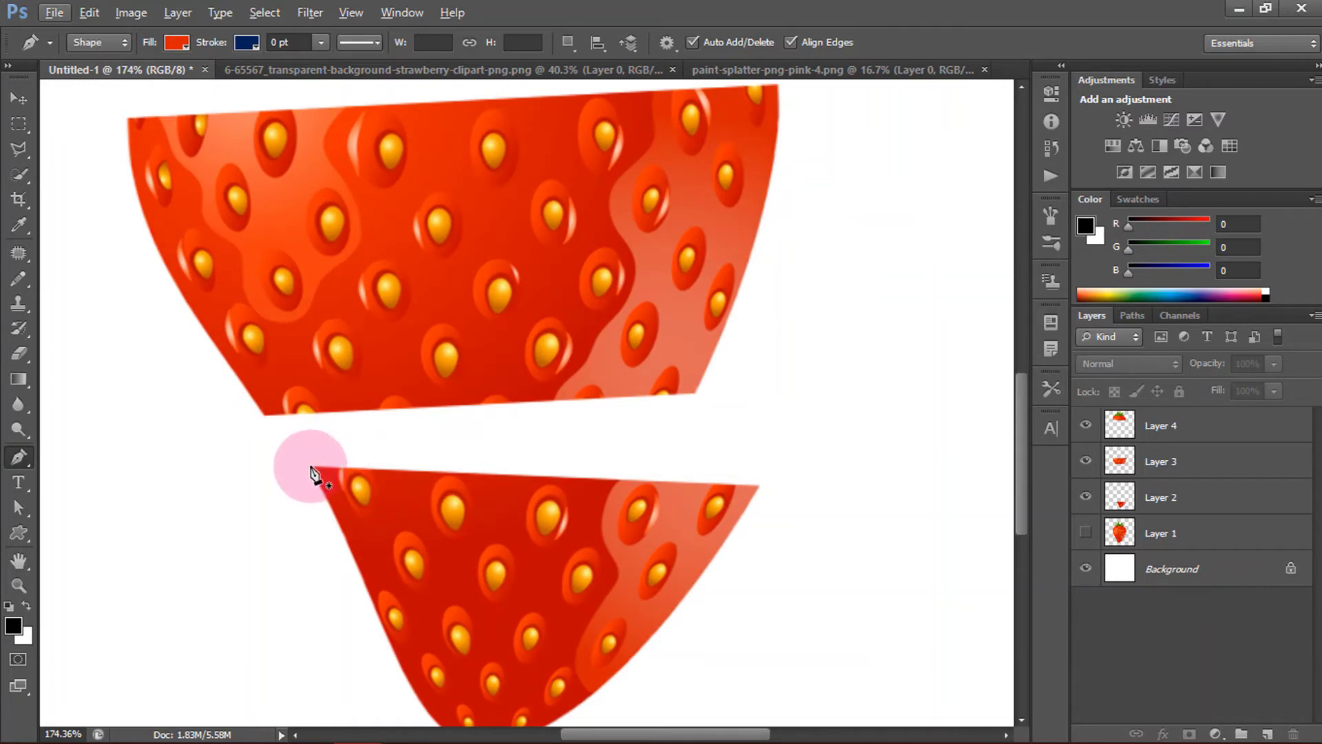
click(1118, 497)
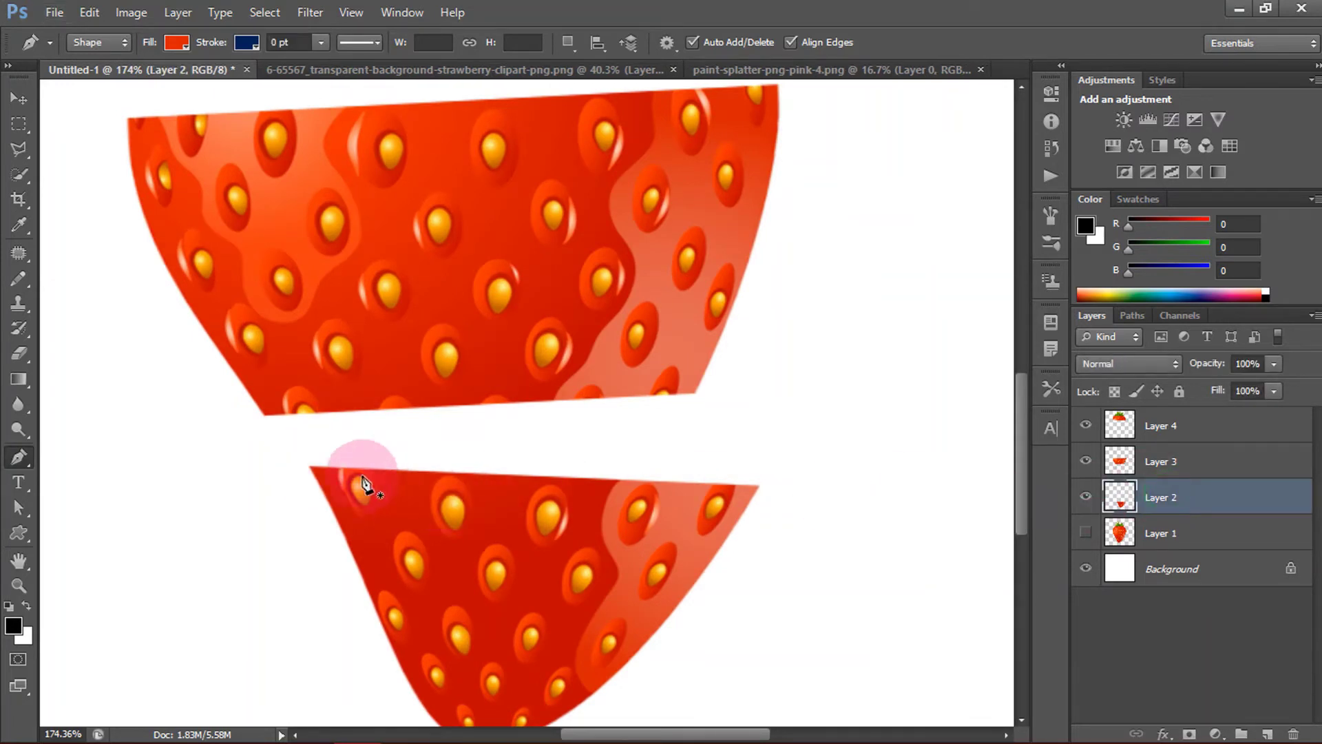
click(309, 467)
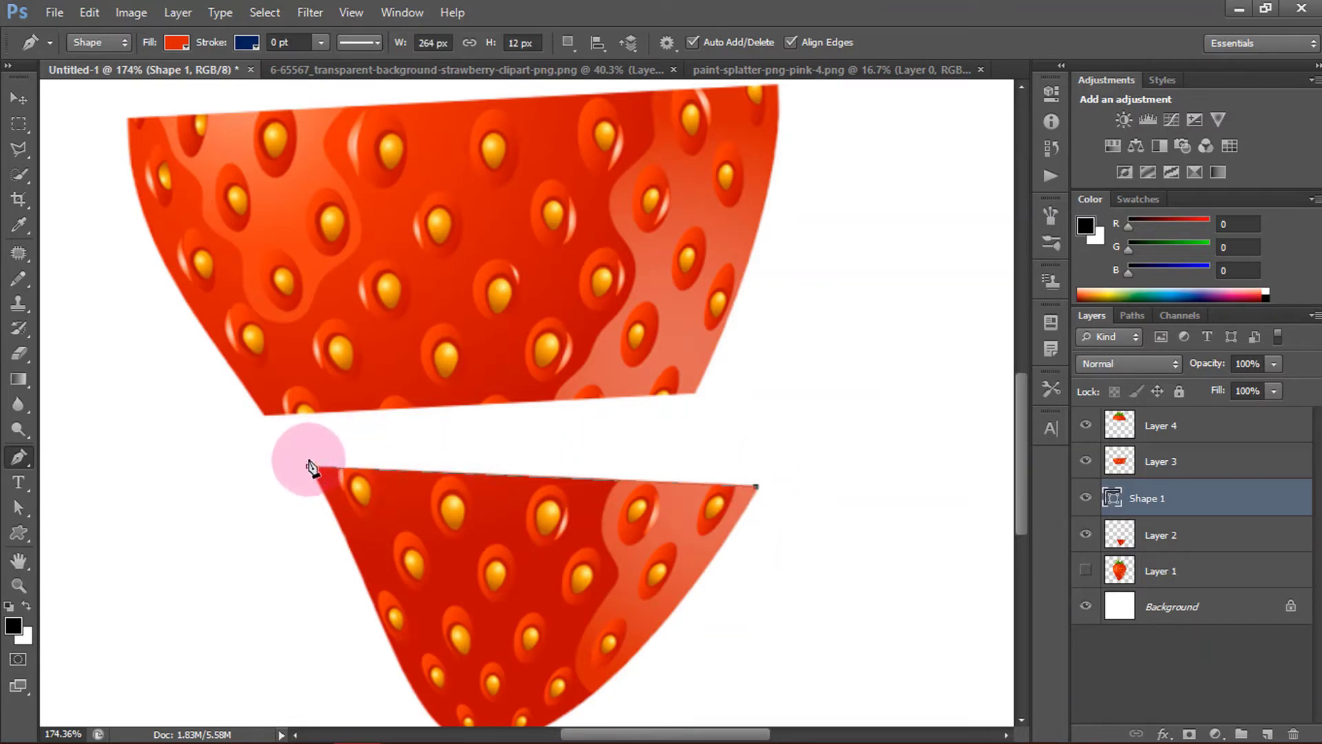
drag(309, 467, 74, 495)
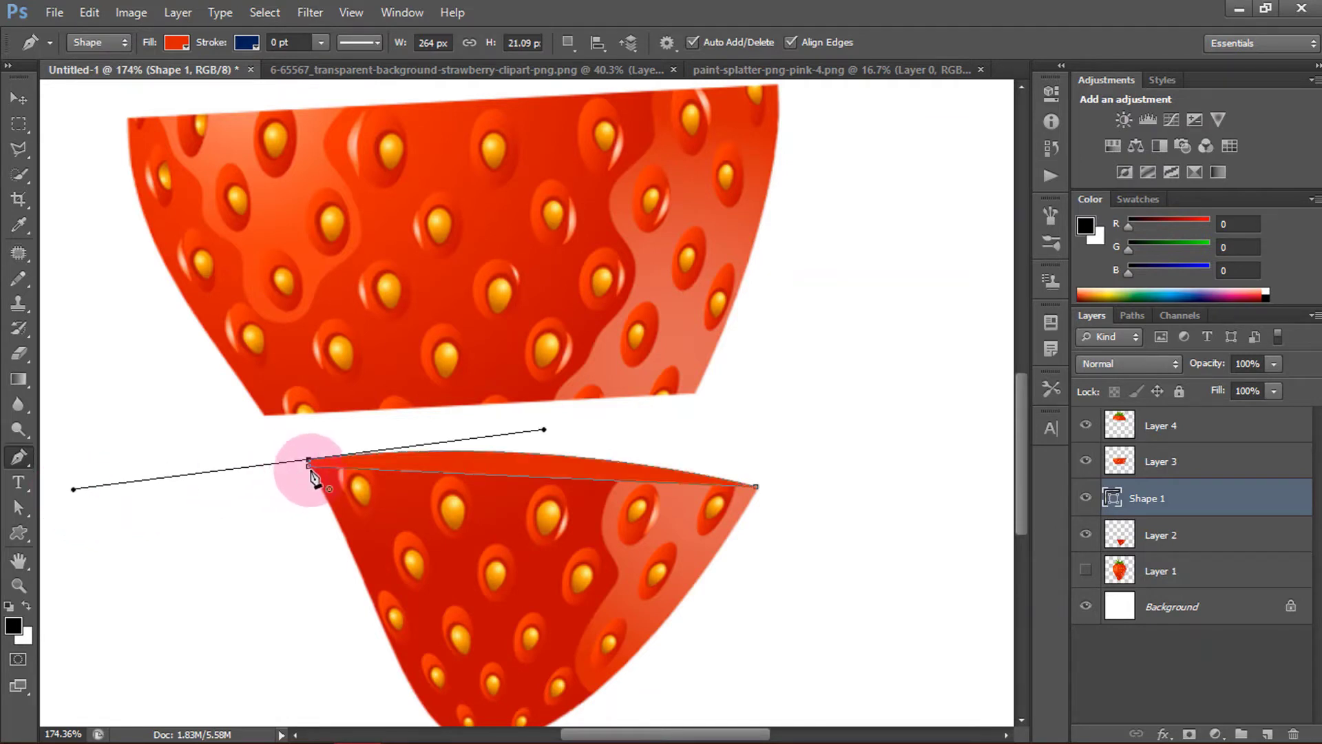
alt+click(307, 459)
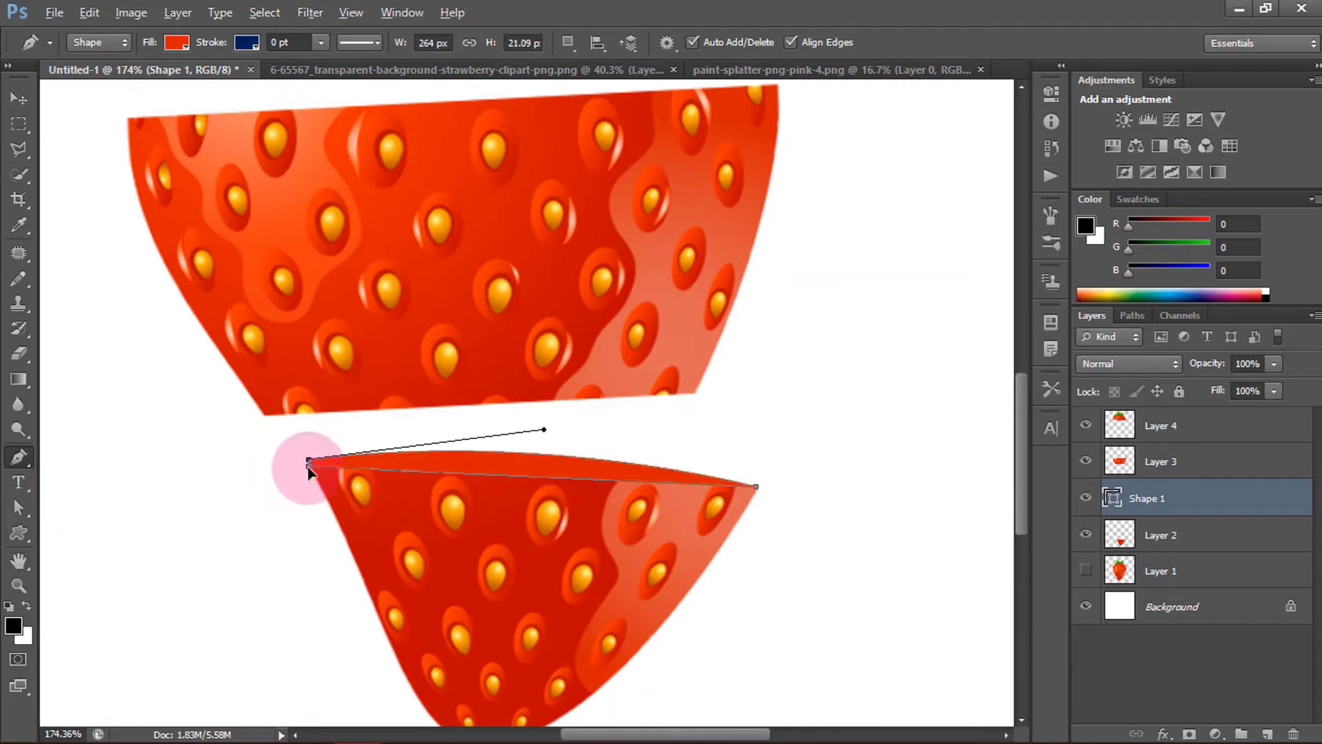
Step: Try drawing a shallow curved cut face along the middle slice's upper edge, about 384 px wide and 24 px high
scroll(666, 367, up, 3)
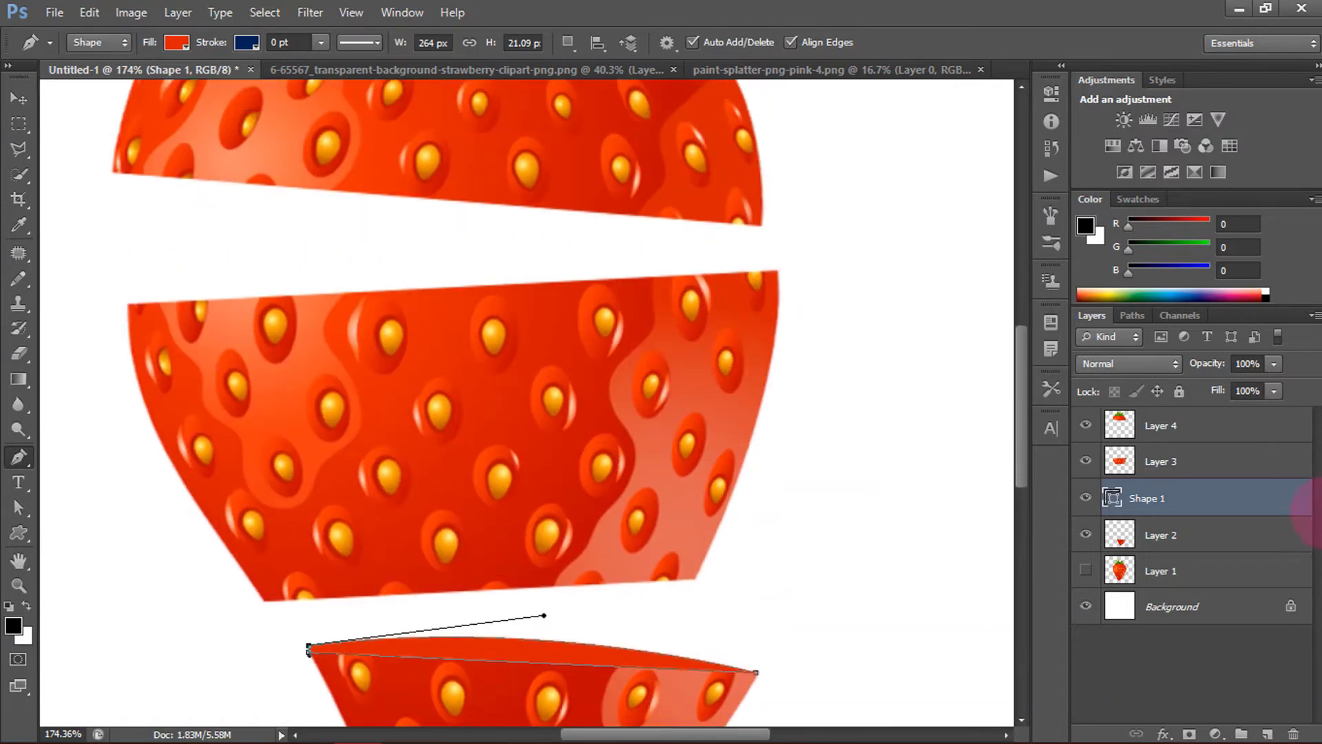
click(1170, 536)
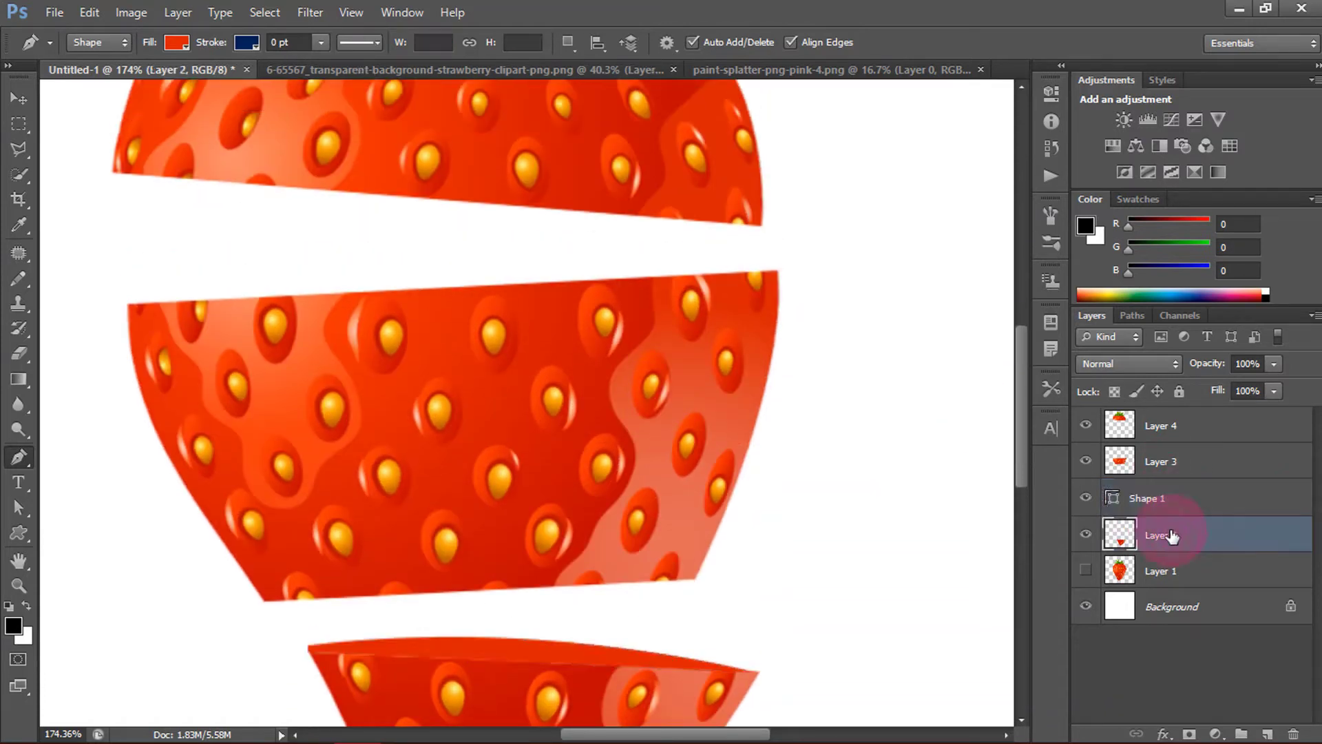
scroll(254, 322, up, 3)
scroll(97, 446, up, 2)
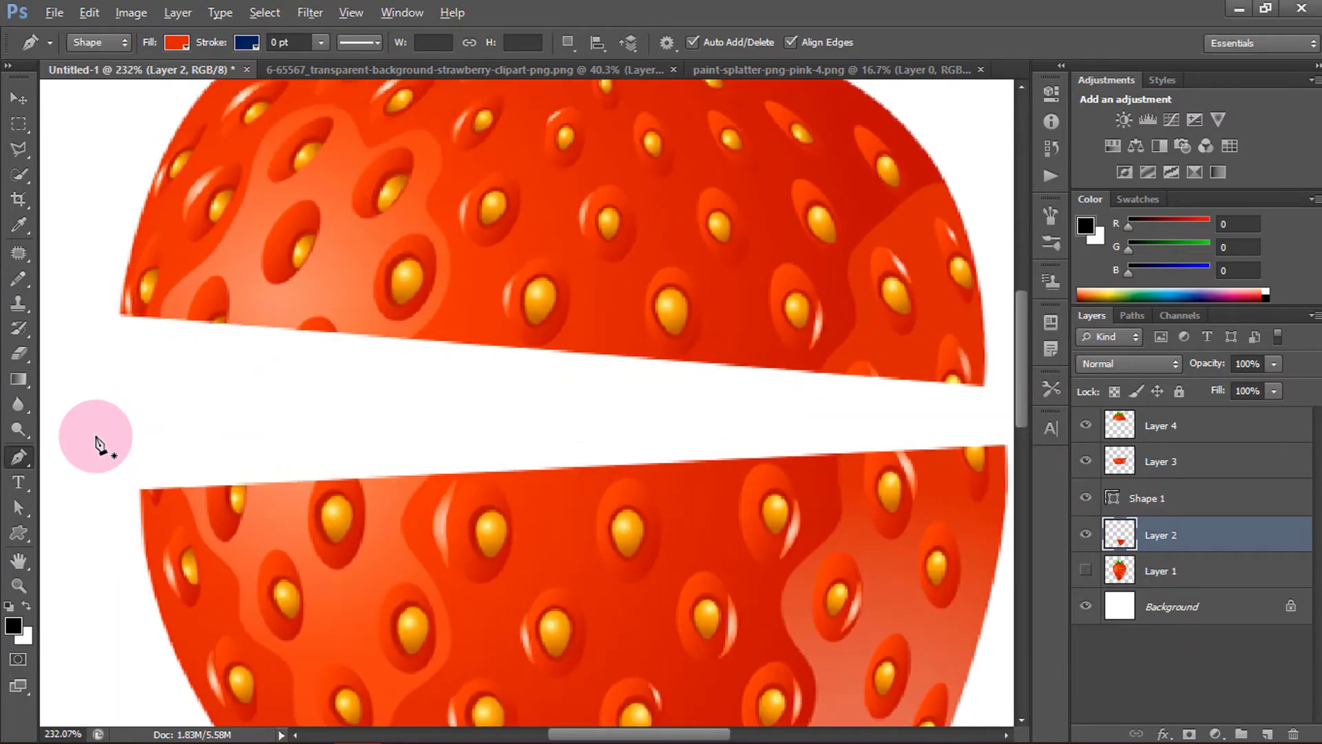
scroll(171, 443, down, 1)
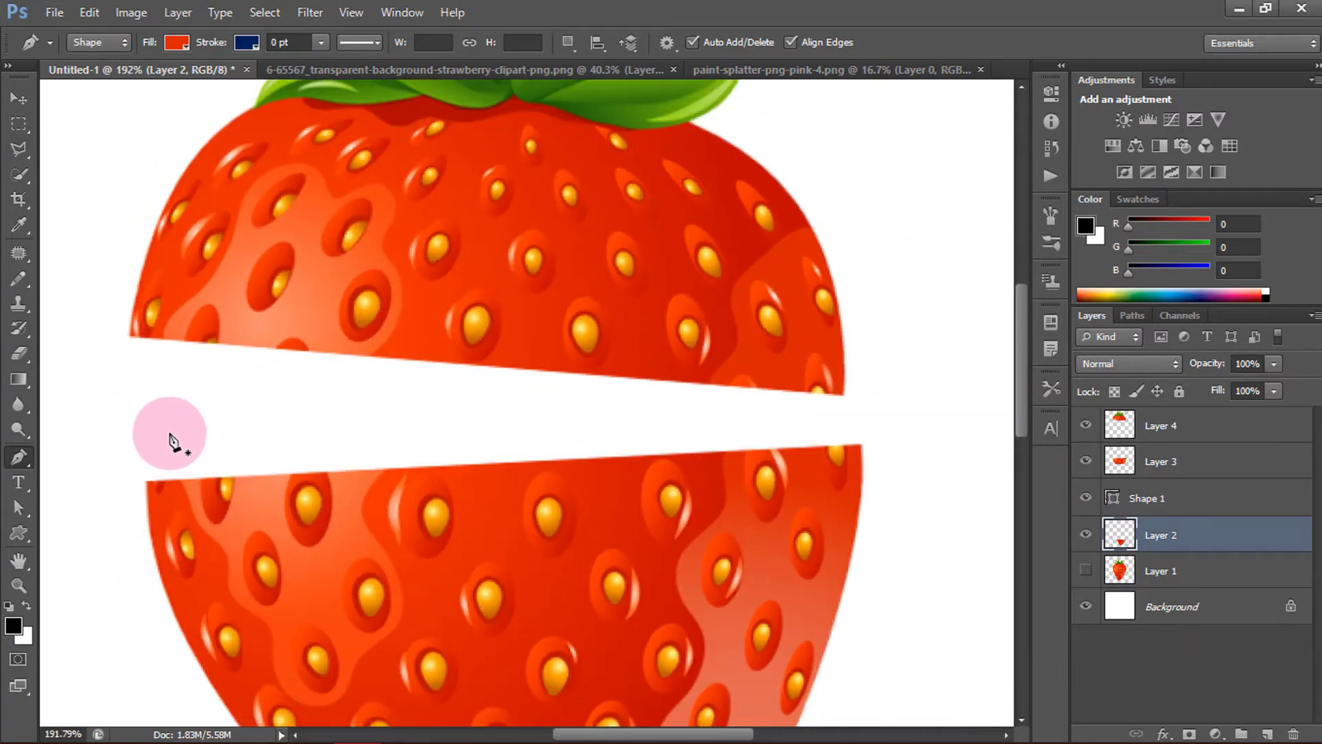
click(147, 484)
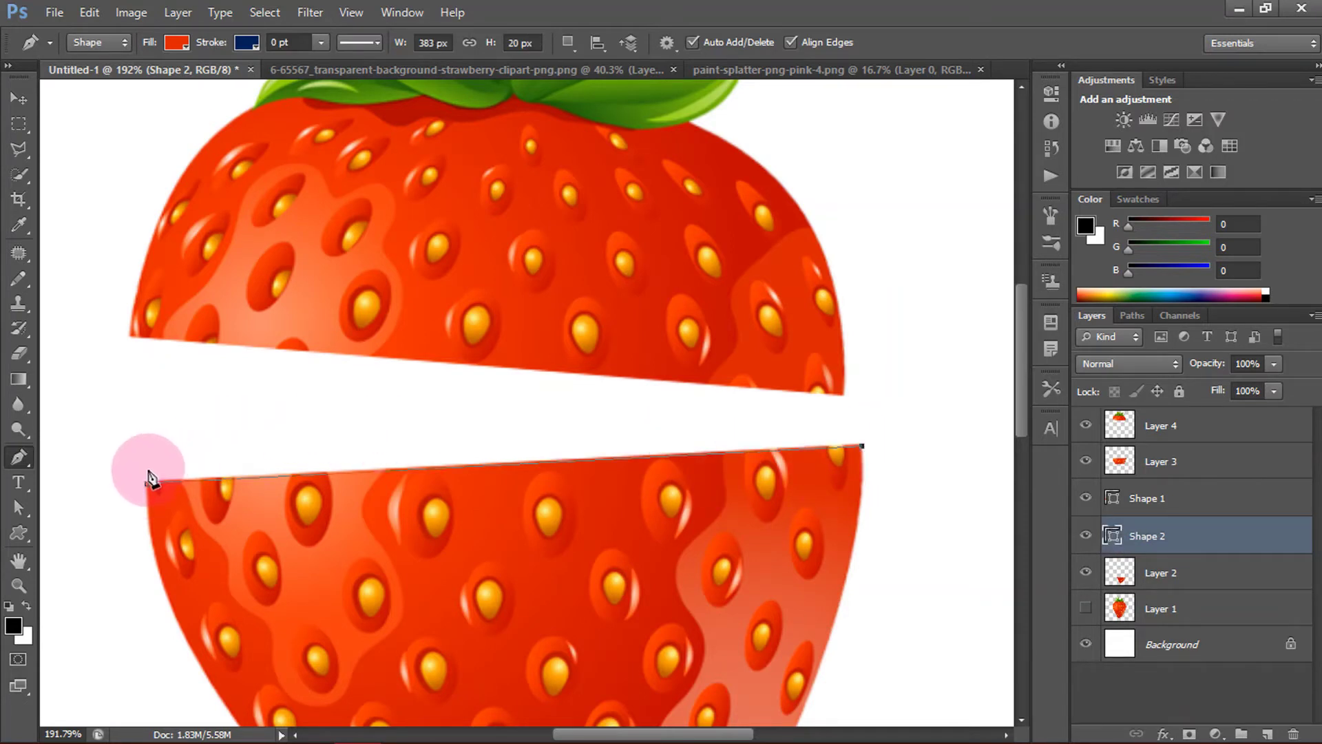
drag(145, 479, 178, 538)
drag(561, 736, 588, 735)
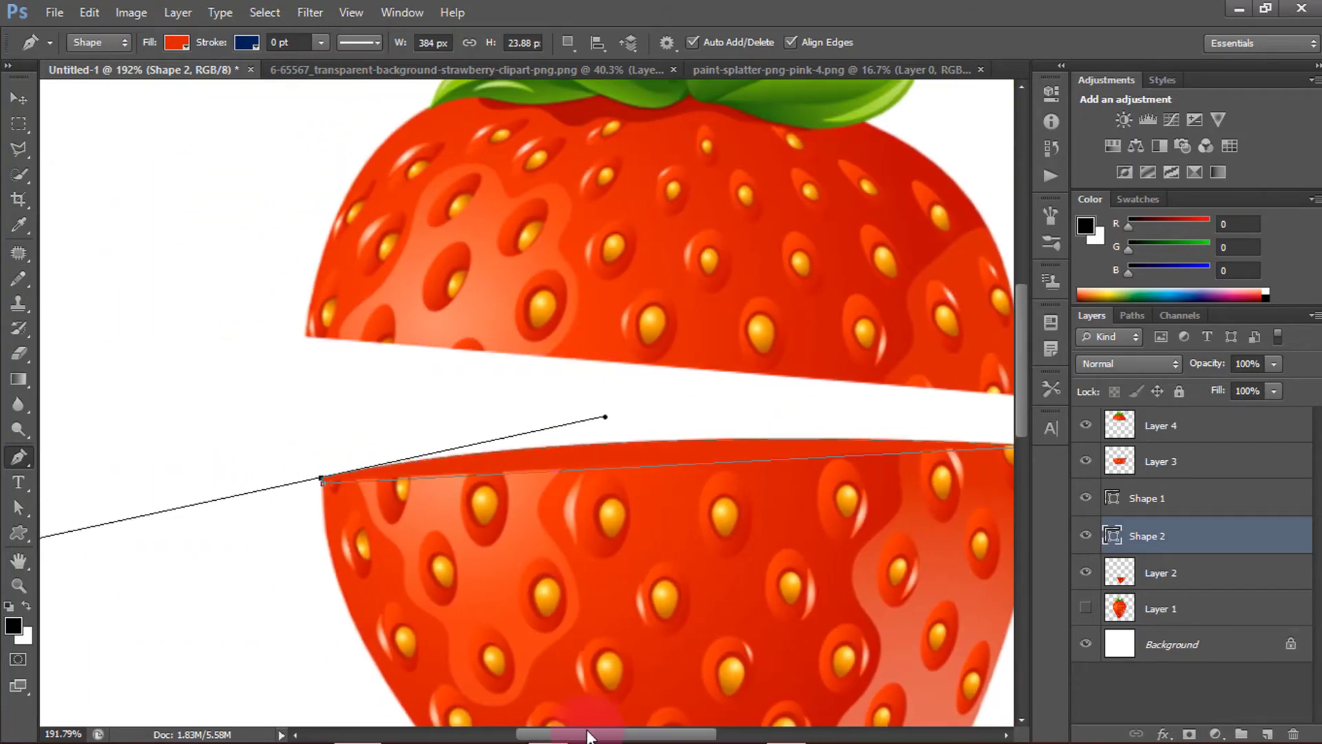
alt+click(321, 478)
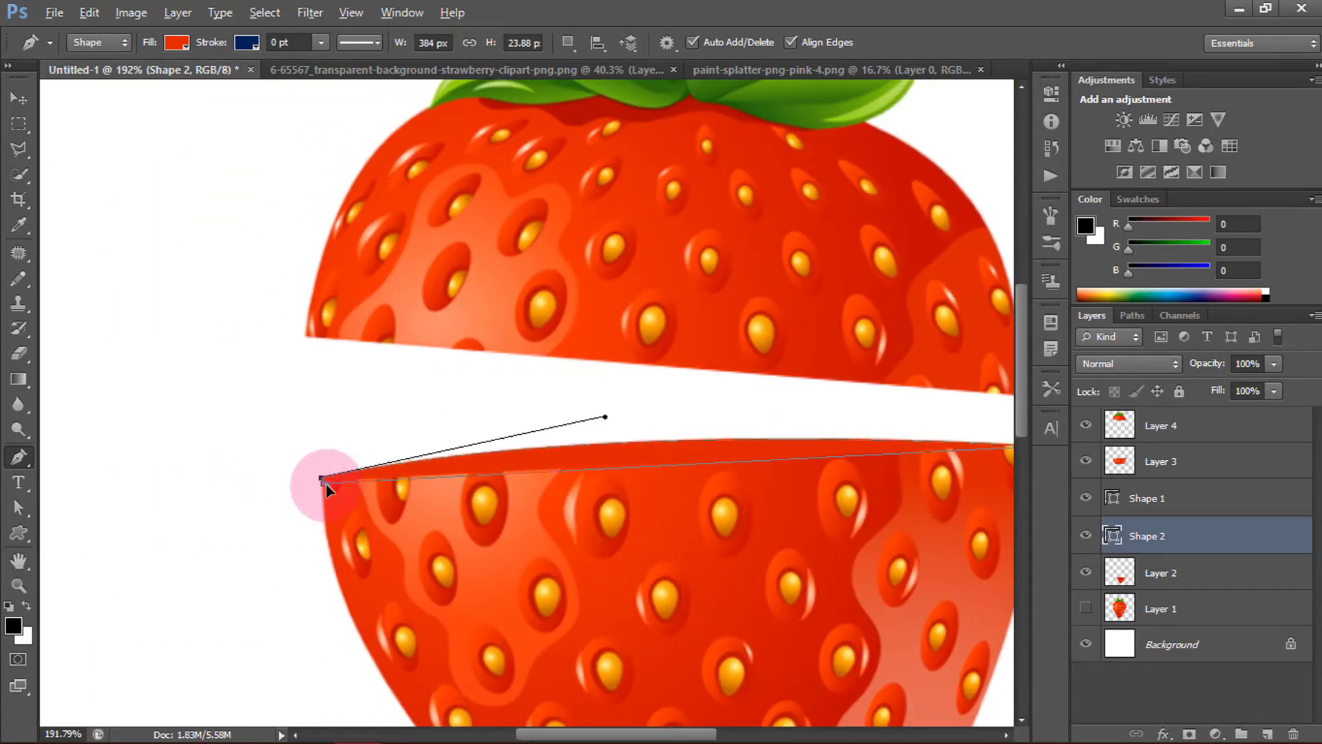
scroll(672, 393, down, 3)
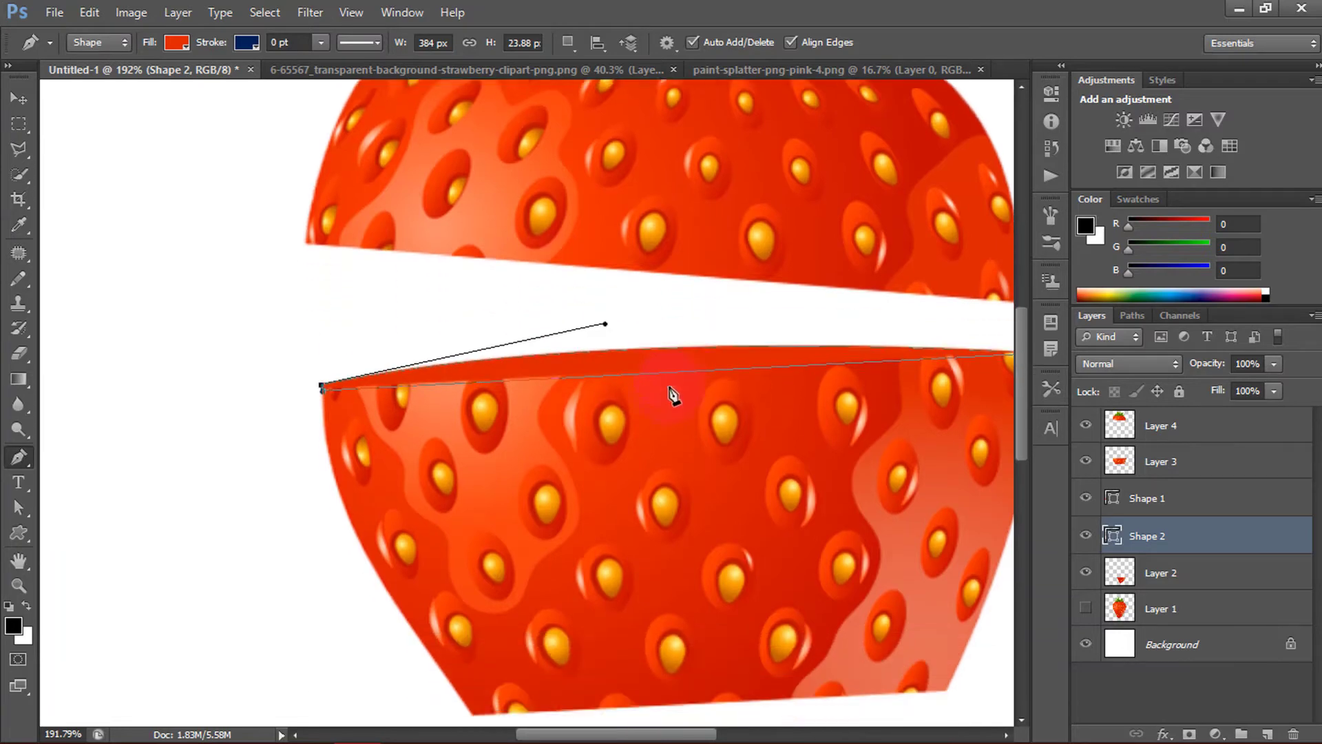
scroll(673, 392, down, 2)
scroll(673, 392, up, 1)
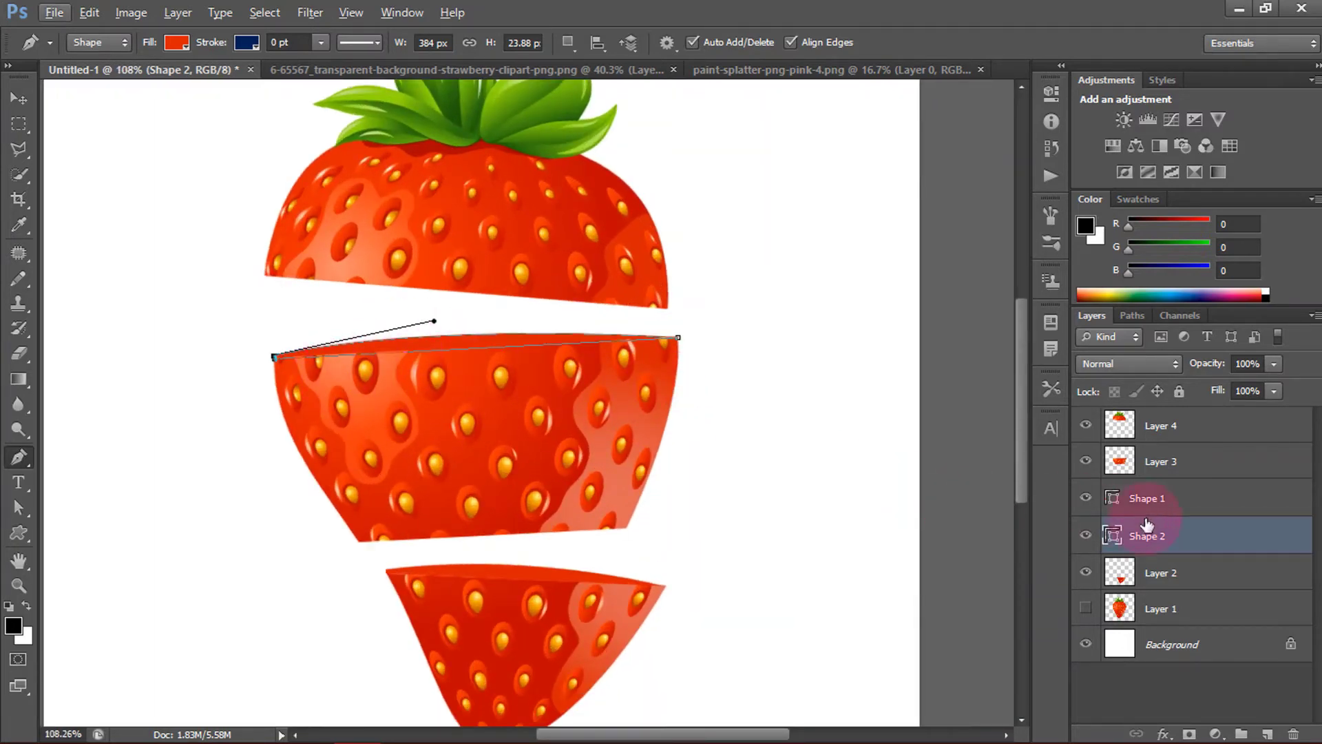
Step: Delete the Shape 2 layer holding the middle slice's shallow cut face
right_click(1122, 536)
click(993, 164)
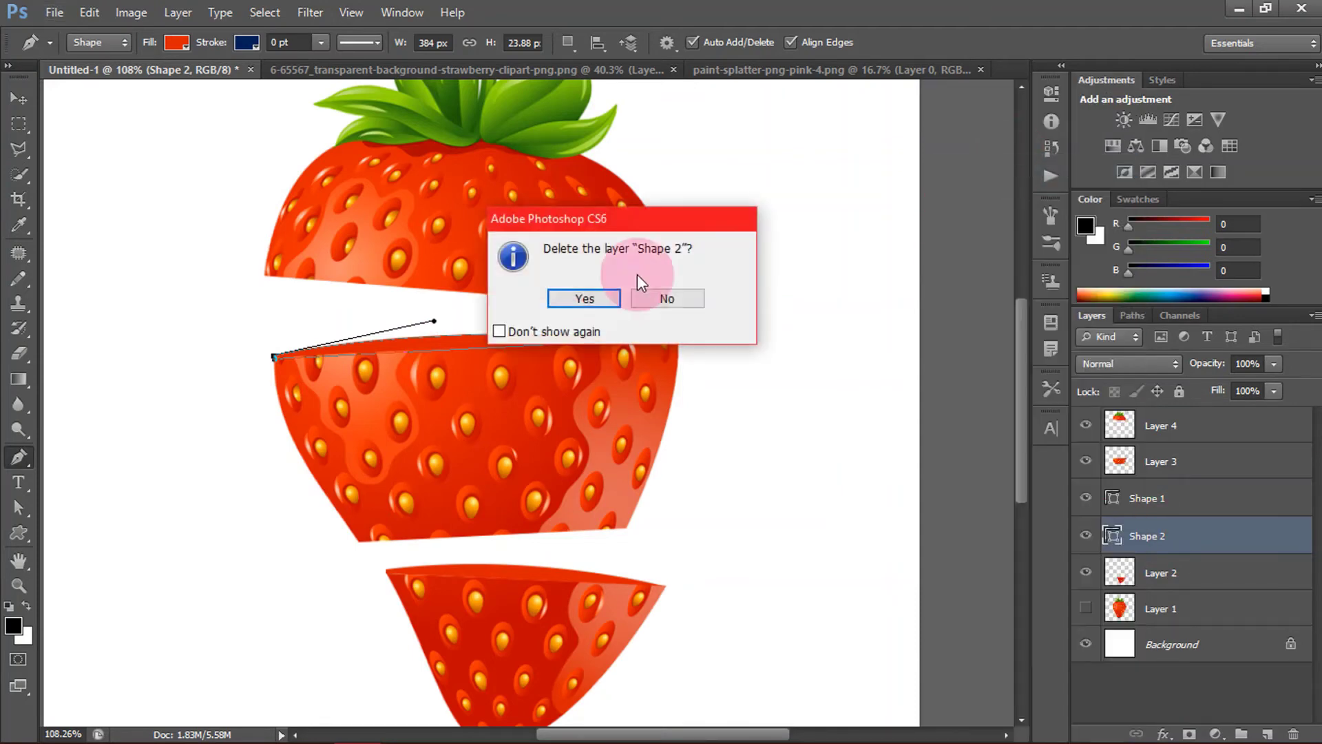
click(580, 298)
Step: Draw a more strongly arched red cut face along the middle slice's upper edge, about 384 px wide and 32 px high
scroll(282, 369, up, 4)
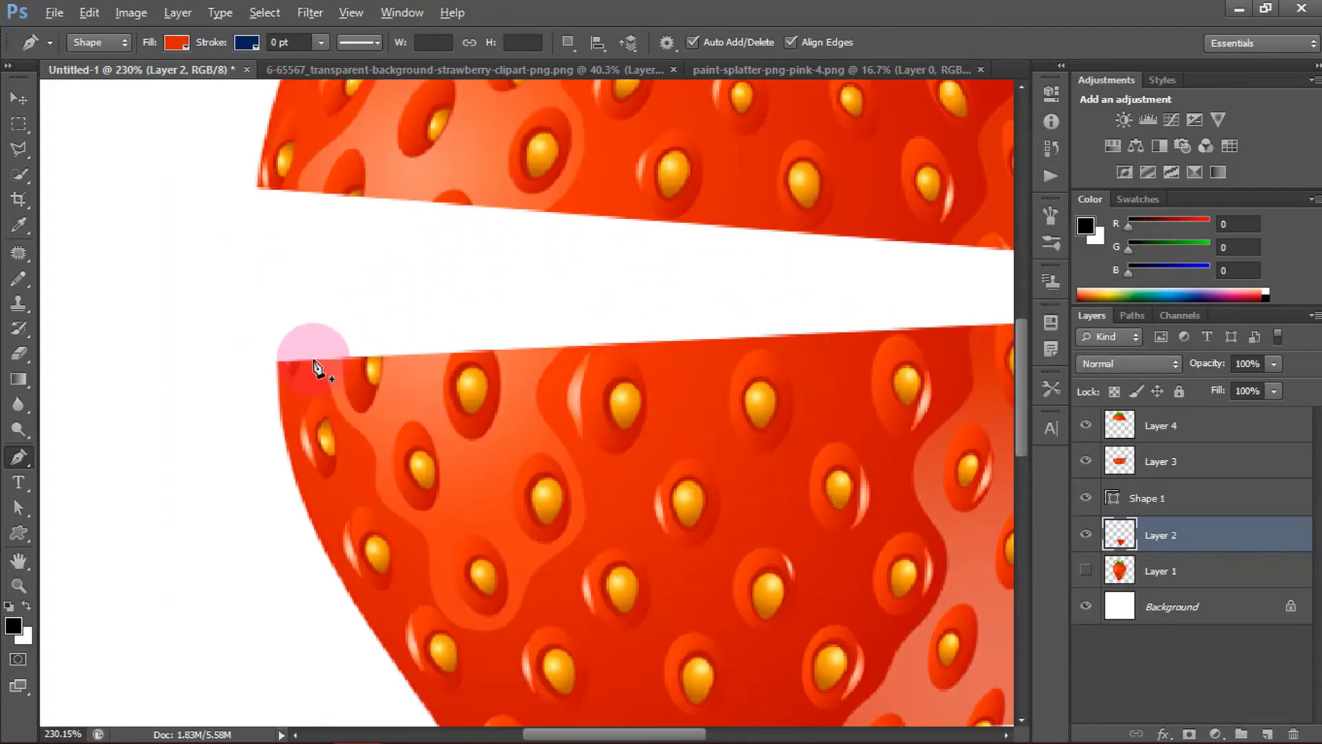
scroll(290, 369, down, 1)
click(292, 366)
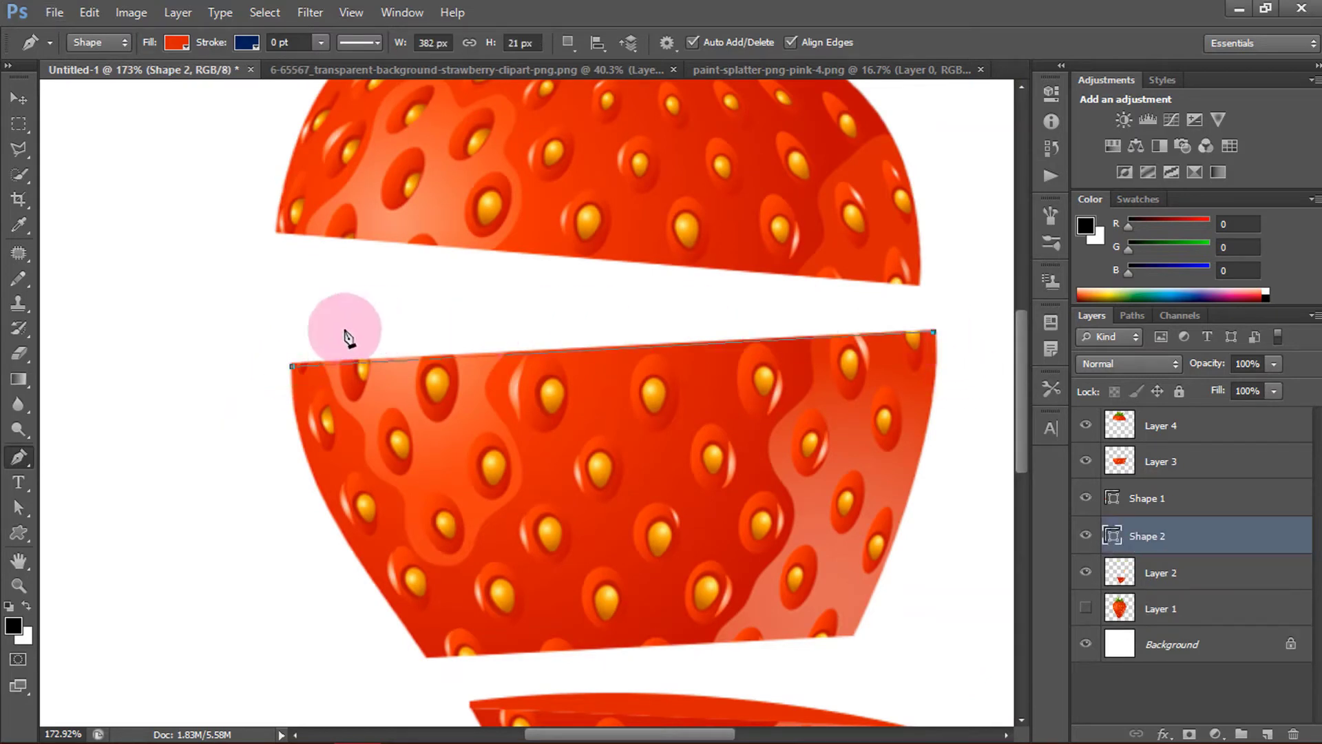
drag(289, 359, 45, 439)
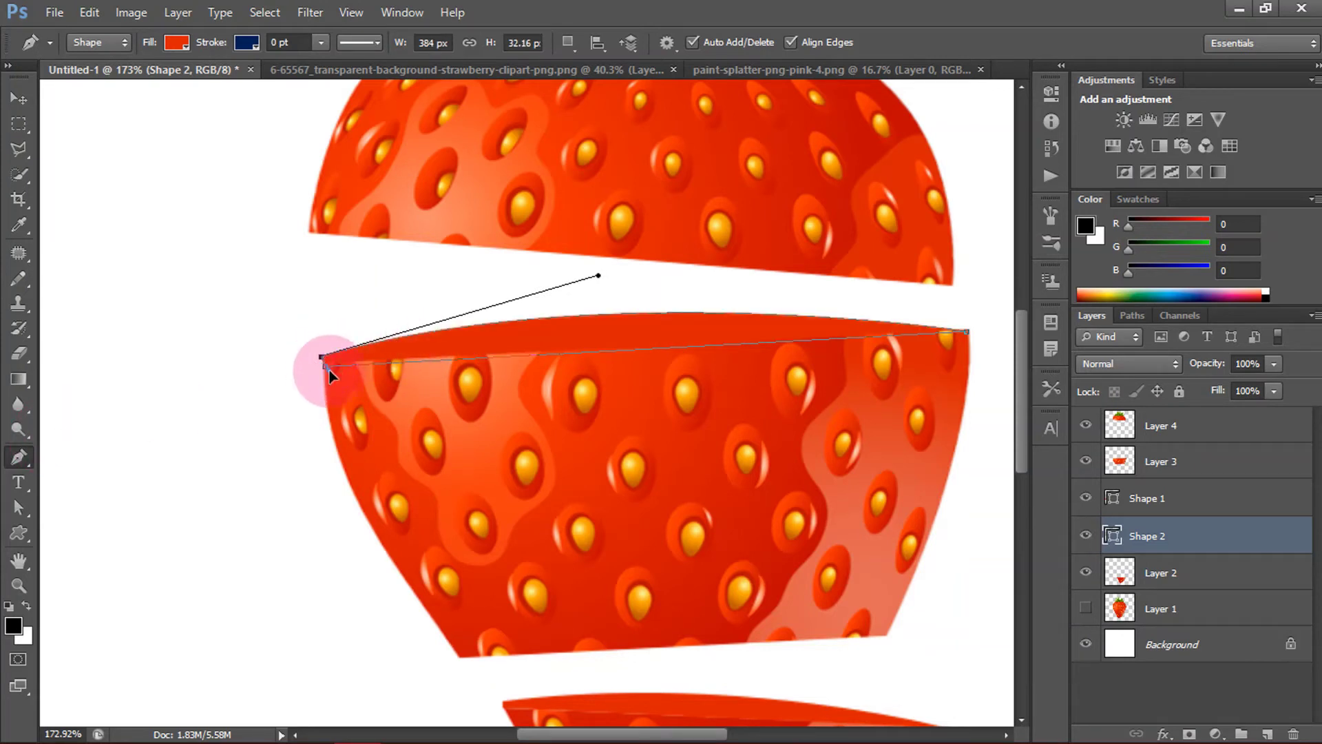
scroll(673, 271, down, 4)
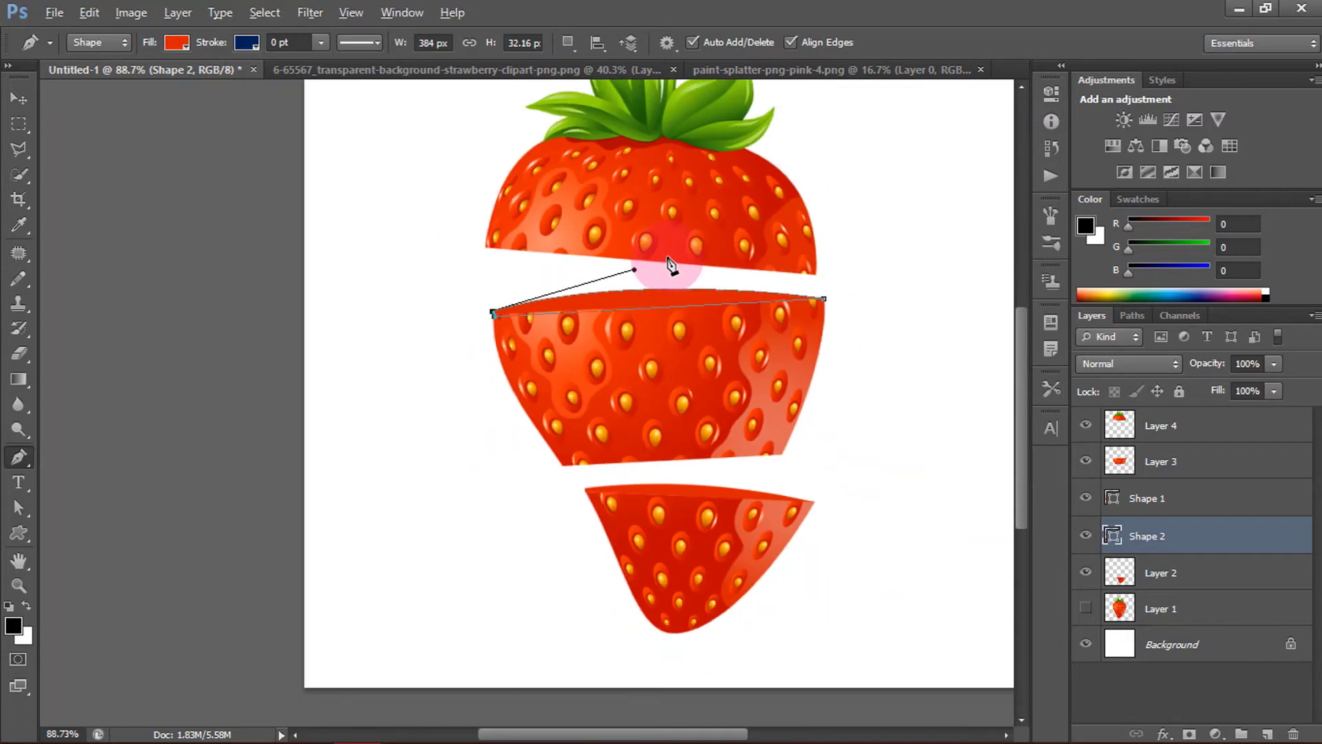
click(15, 100)
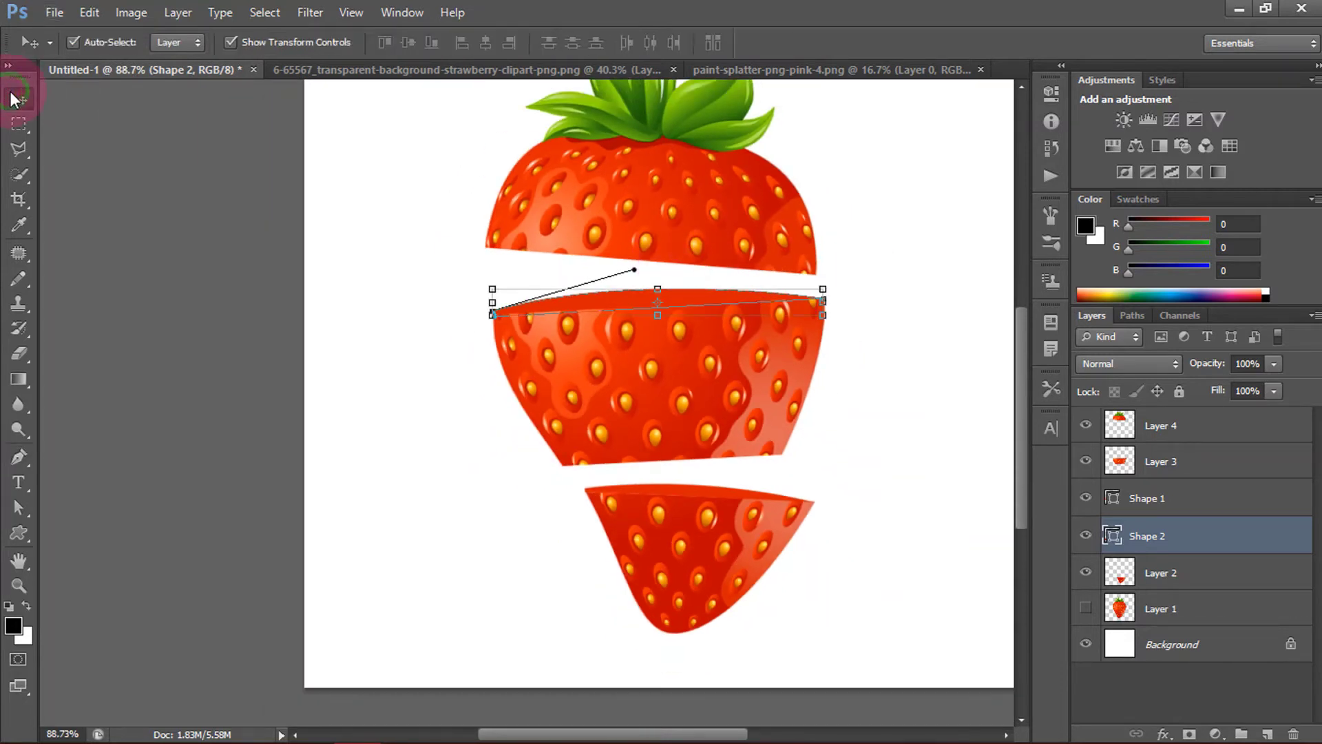
Step: Reduce the opacity of the middle slice's red cut face, Shape 2, to 81%
click(882, 336)
scroll(964, 336, up, 3)
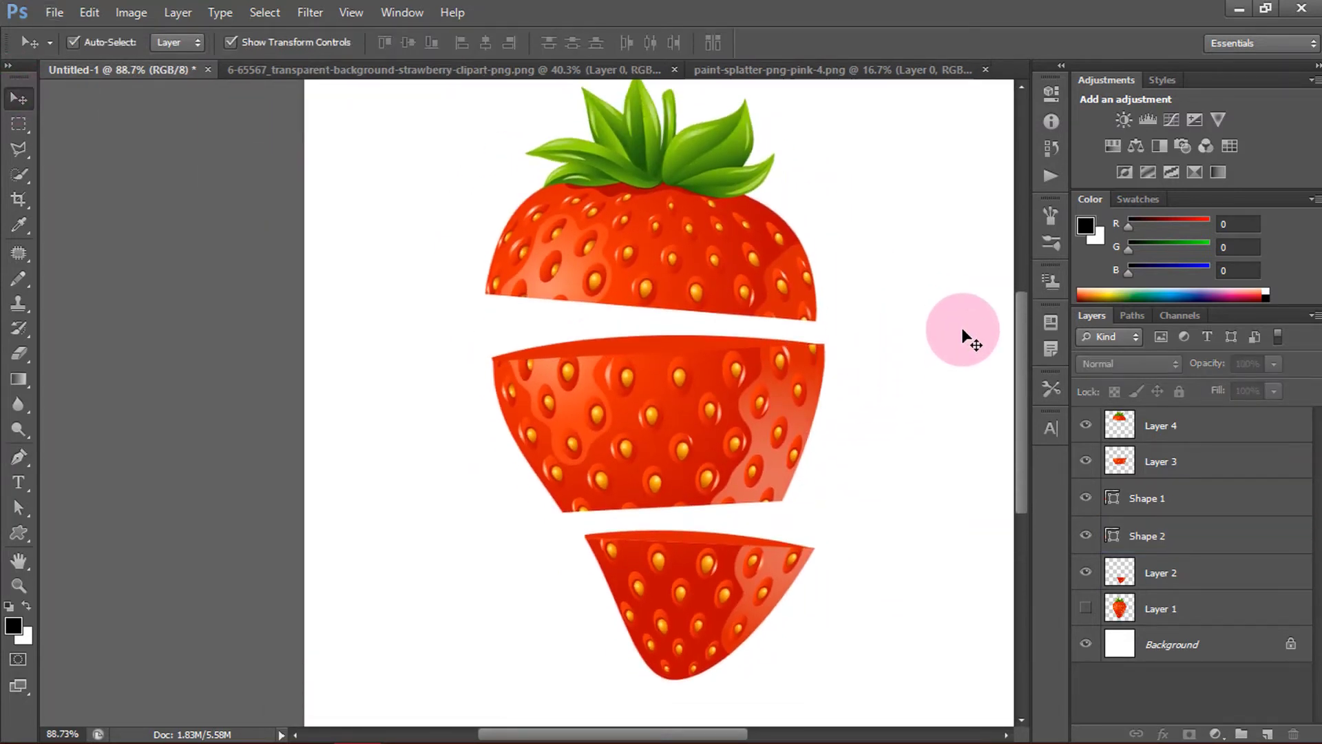
click(674, 343)
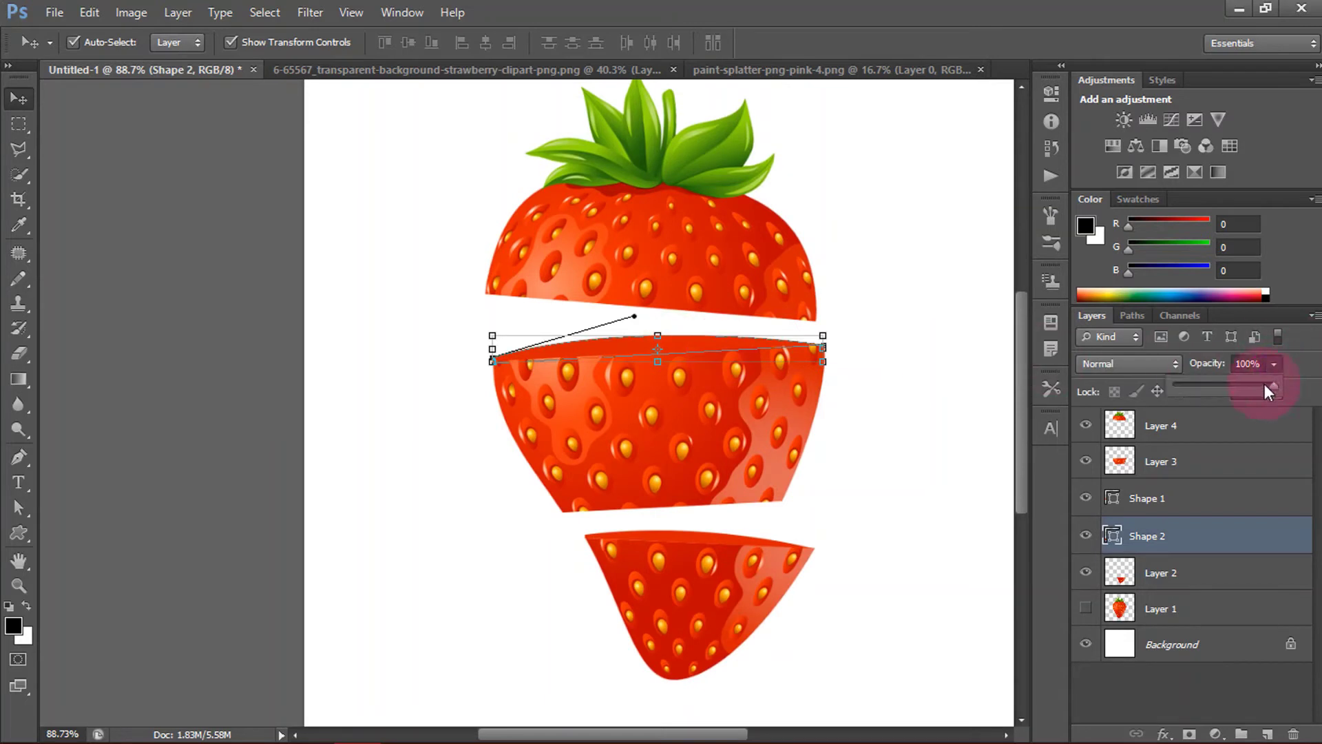
drag(1265, 384, 1260, 385)
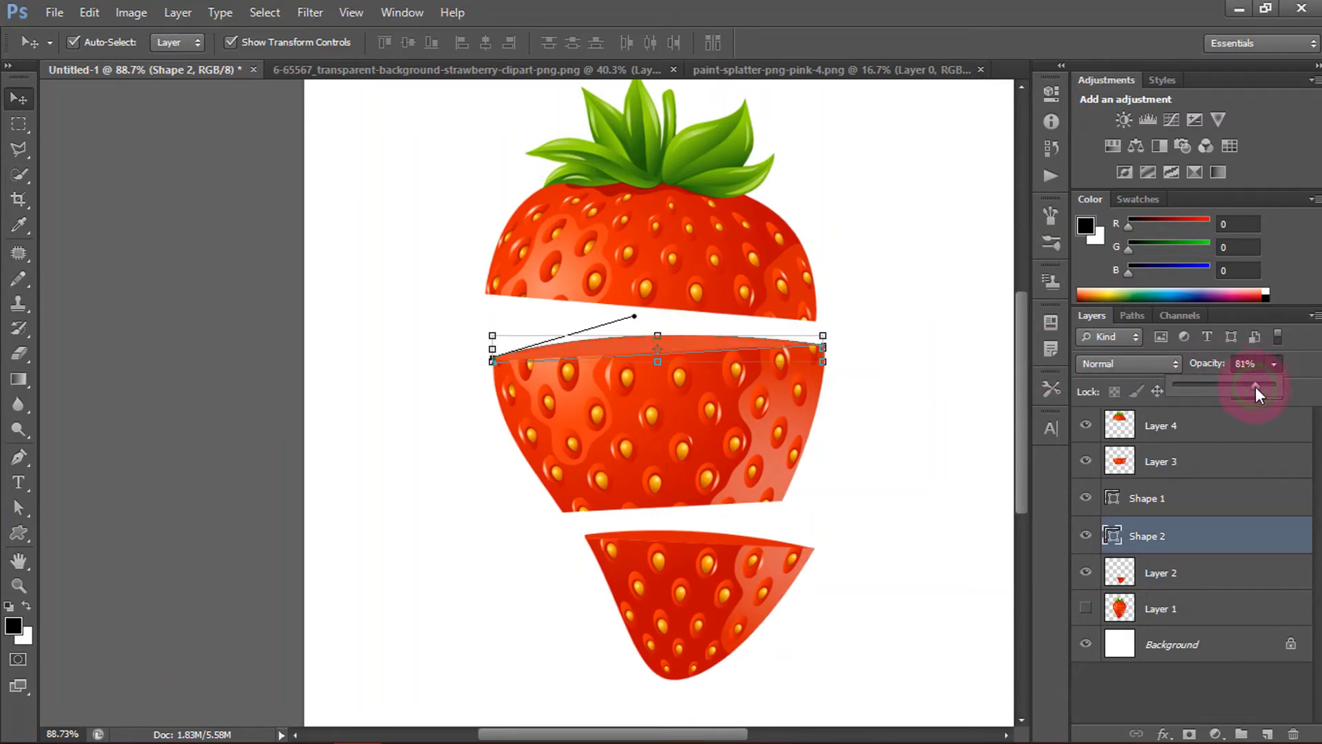
Step: Reduce the opacity of the tip slice's red cut face, Shape 1, to 82%
click(722, 539)
click(721, 538)
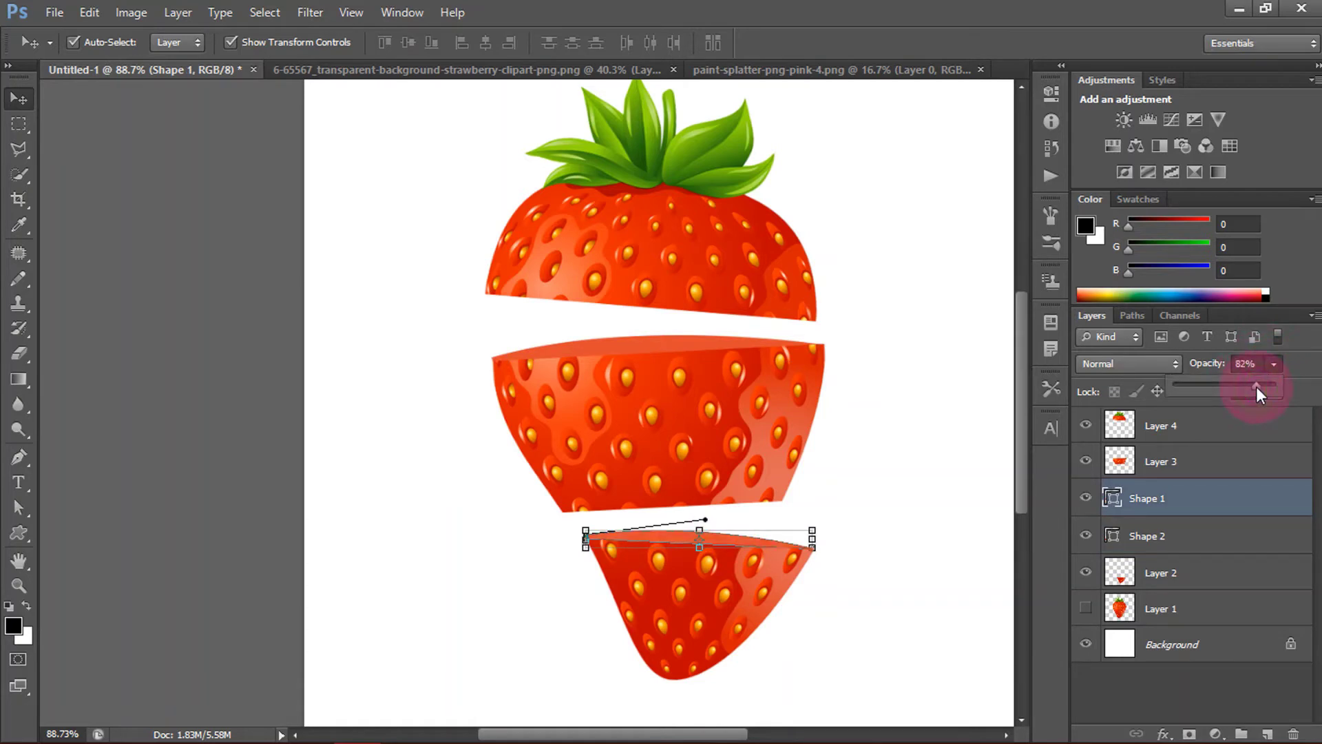
click(887, 319)
key(ctrl+0)
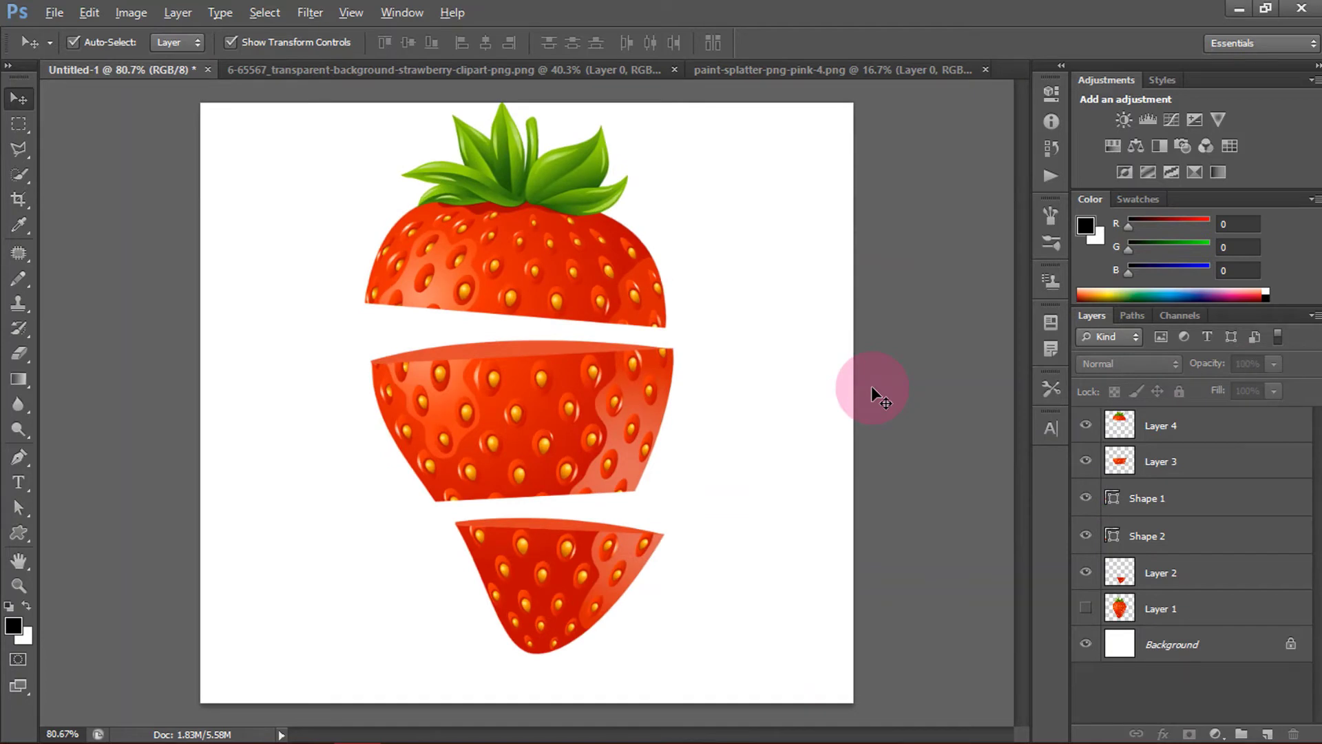
Step: Close the source strawberry clipart document, keeping the composition and the paint splatter image open
key(alt)
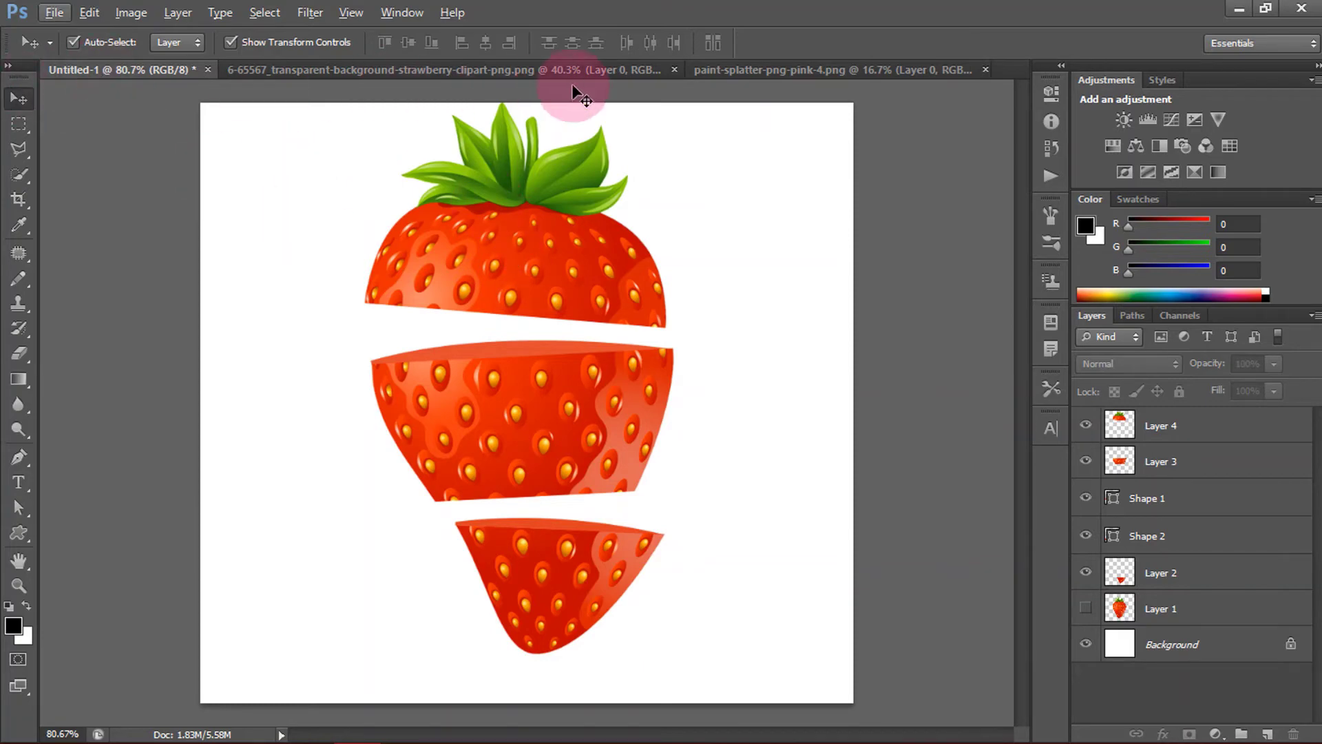
click(649, 69)
click(672, 70)
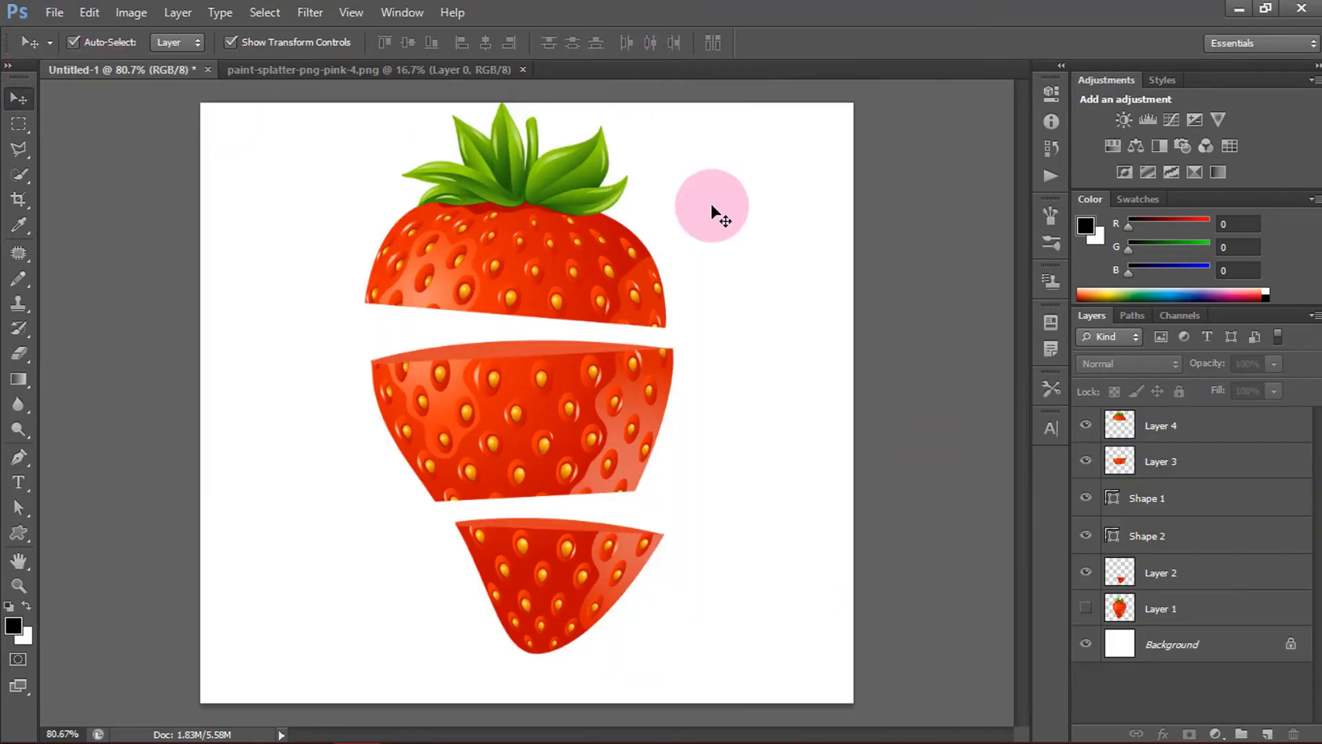
Step: Copy the red splatter from paint-splatter-png-pink-4.png into the Untitled-1 composition as a new layer
click(451, 72)
drag(532, 573, 592, 409)
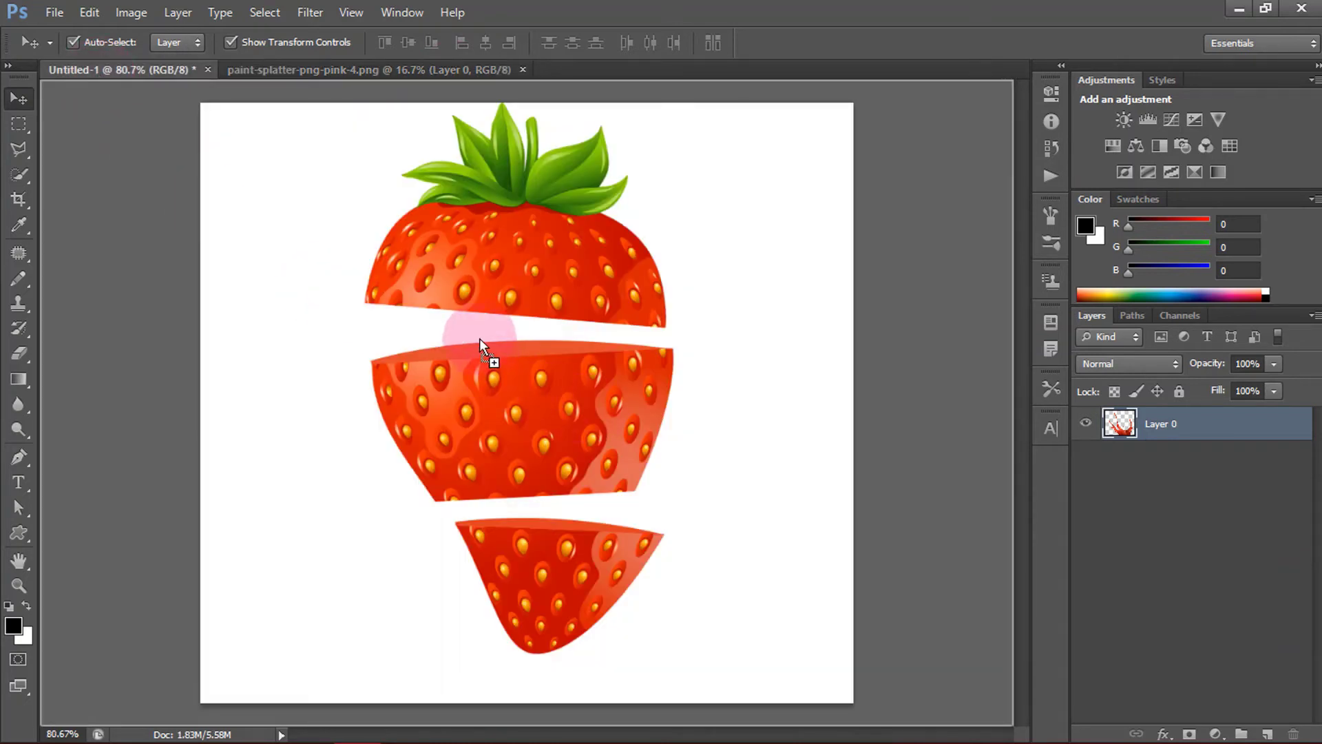
drag(480, 340, 479, 335)
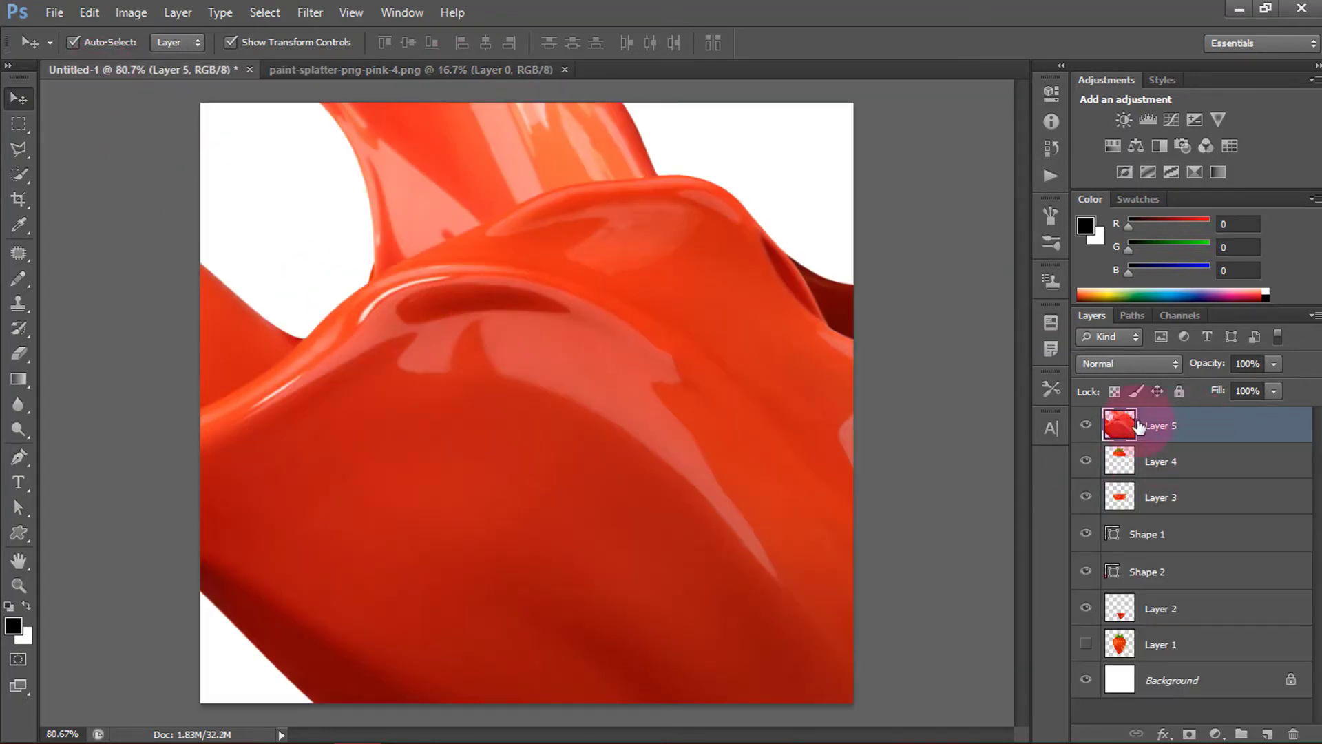
Step: Scale the splatter down to about 13% over the strawberry and stack its layer directly below Layer 2
scroll(736, 401, down, 6)
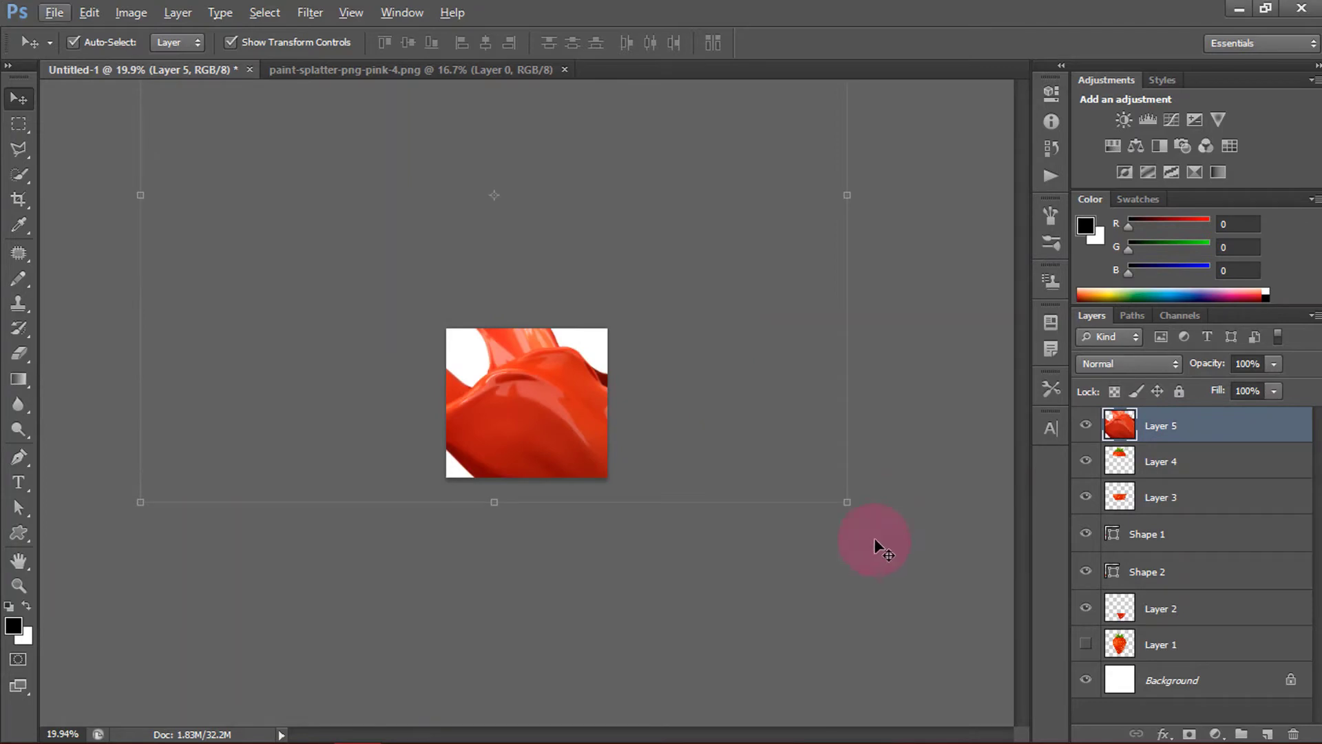
drag(845, 504, 586, 475)
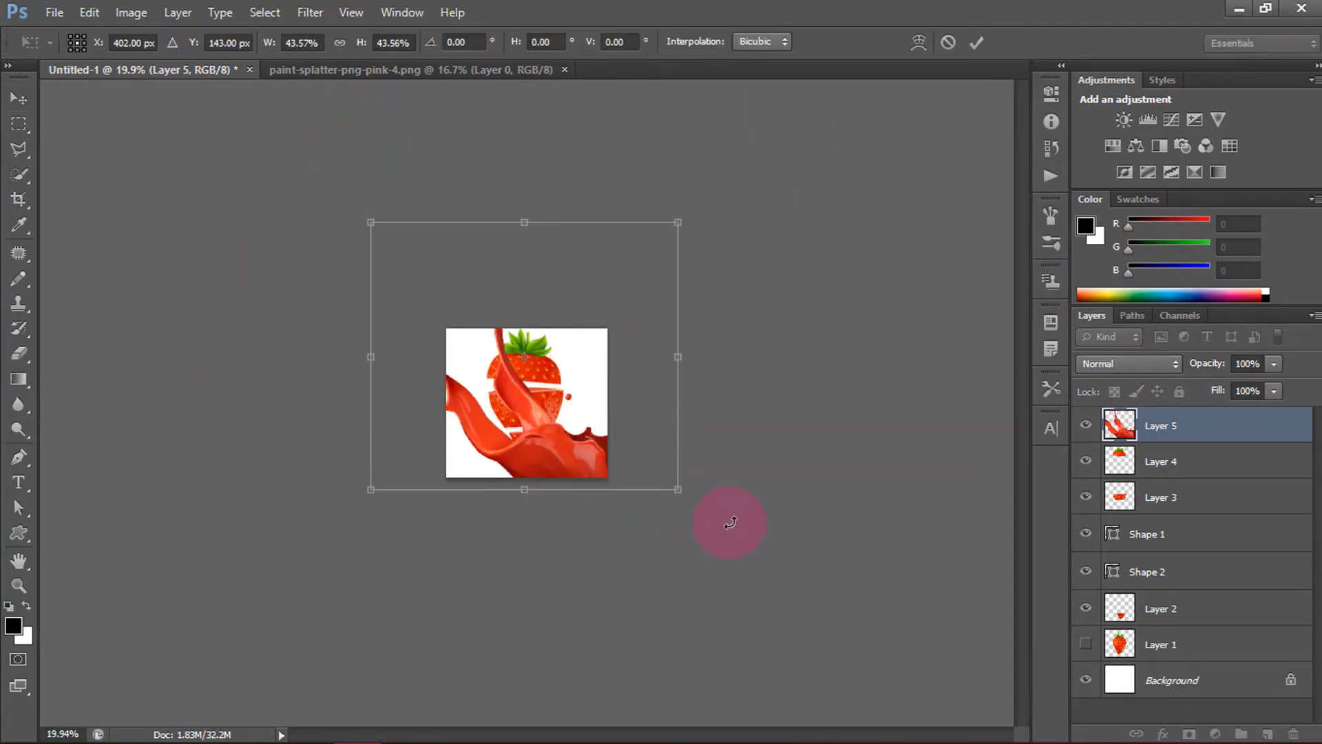
drag(677, 224, 506, 463)
drag(437, 456, 539, 397)
scroll(539, 396, up, 3)
scroll(538, 395, up, 4)
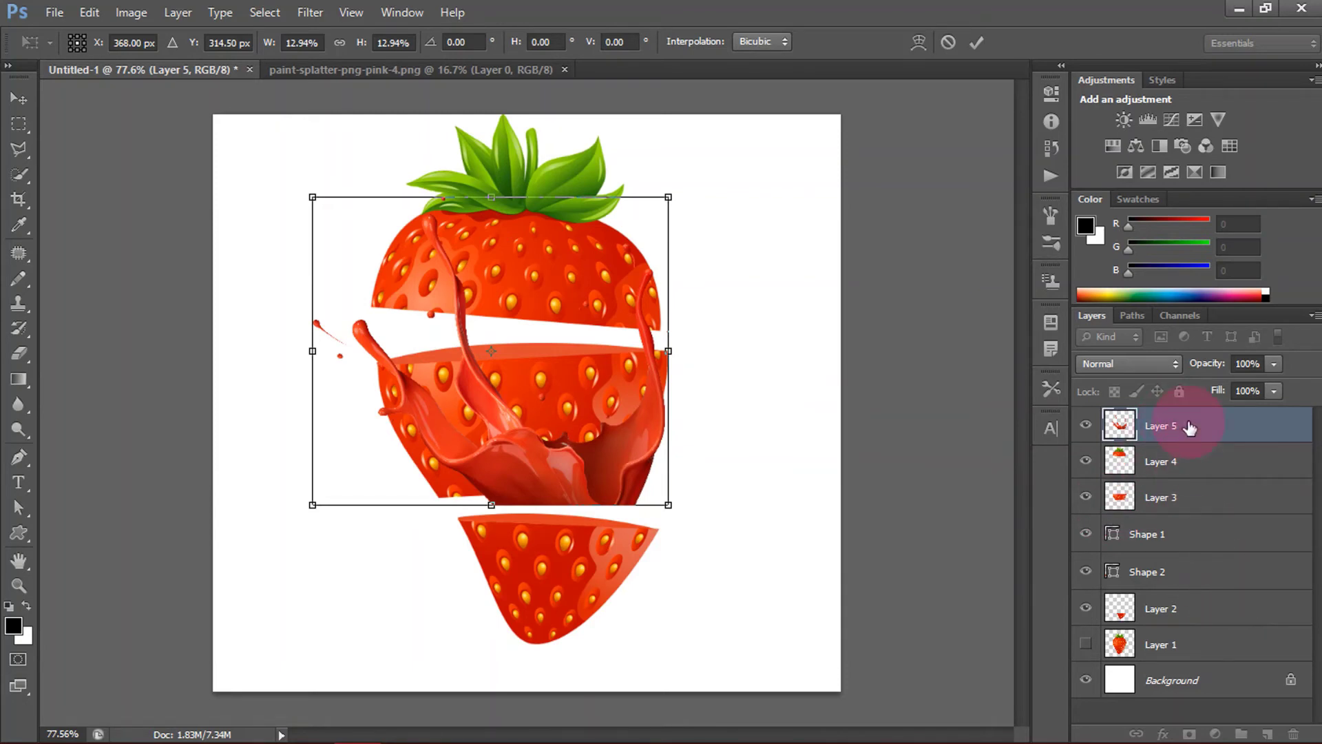
click(971, 44)
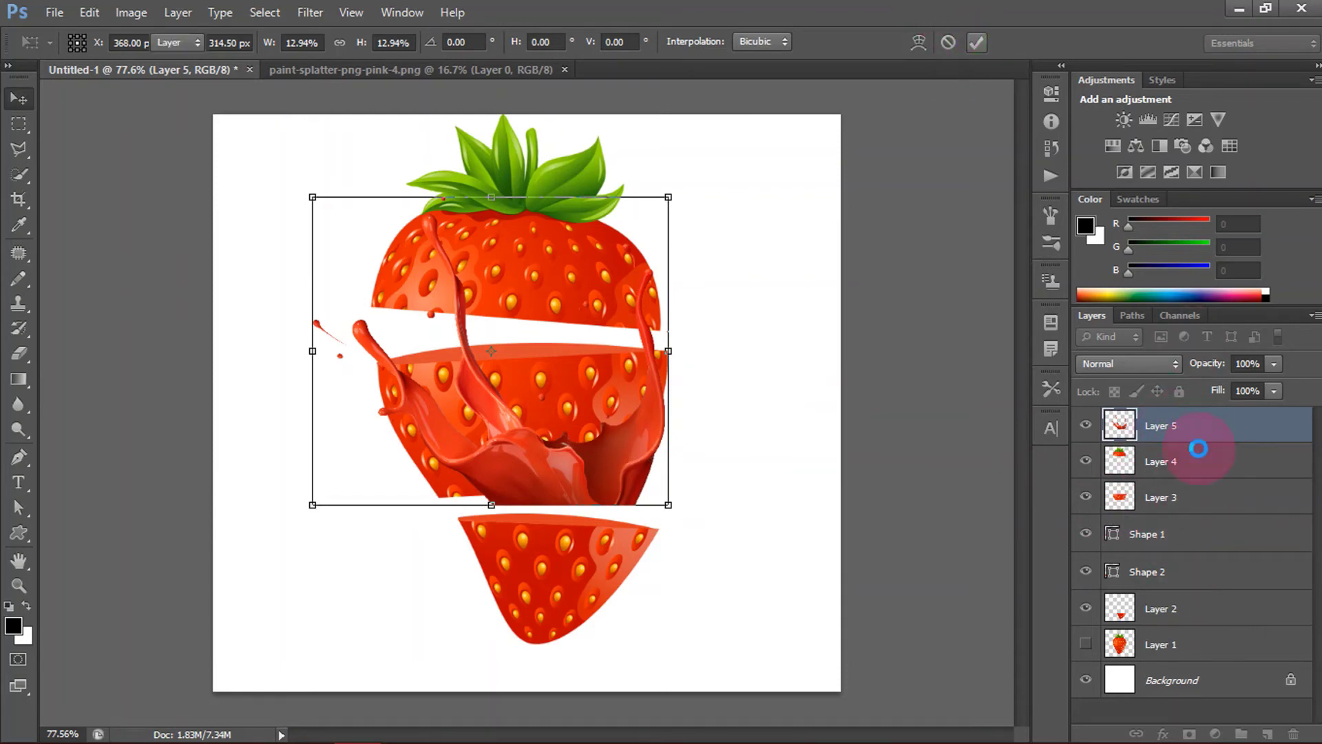
drag(1196, 440, 1199, 620)
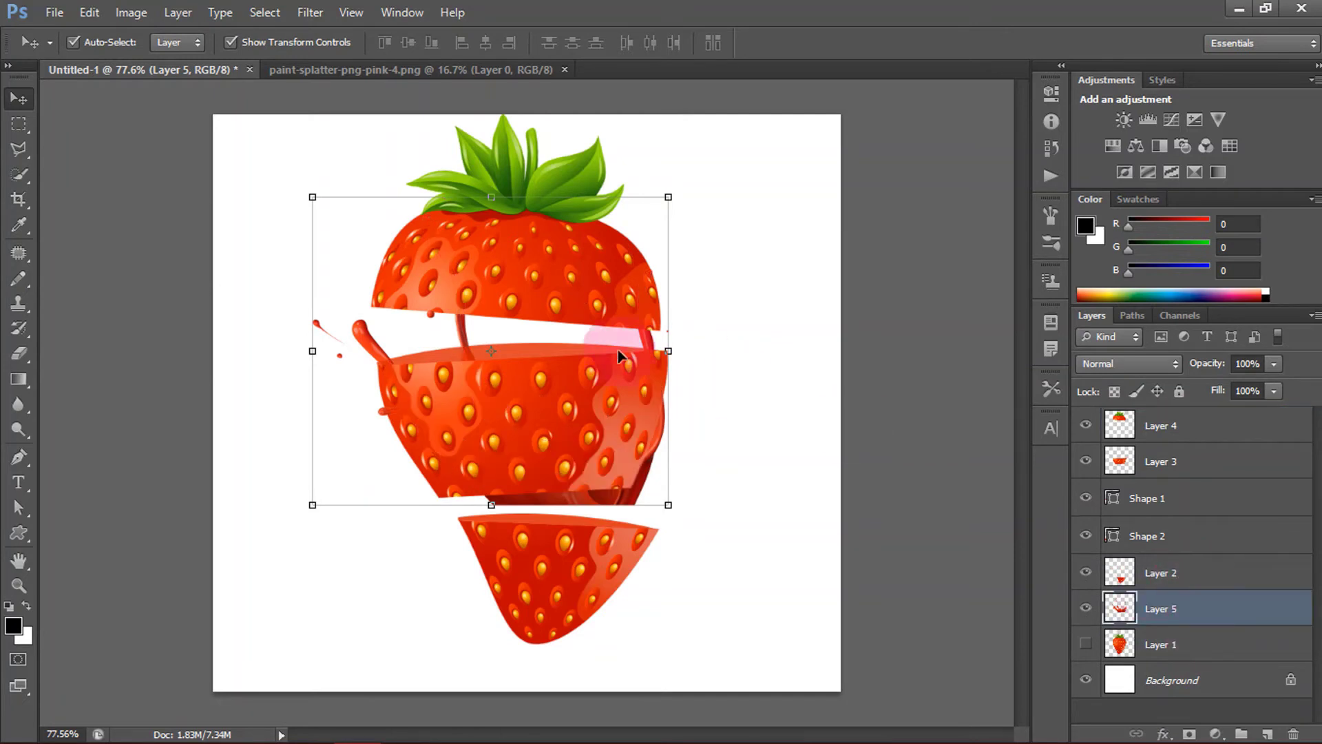
Step: Fit the splatter into the gap below the top slice, rotated -3.67° and stretched to about 183% width and 116% height
drag(626, 481, 597, 358)
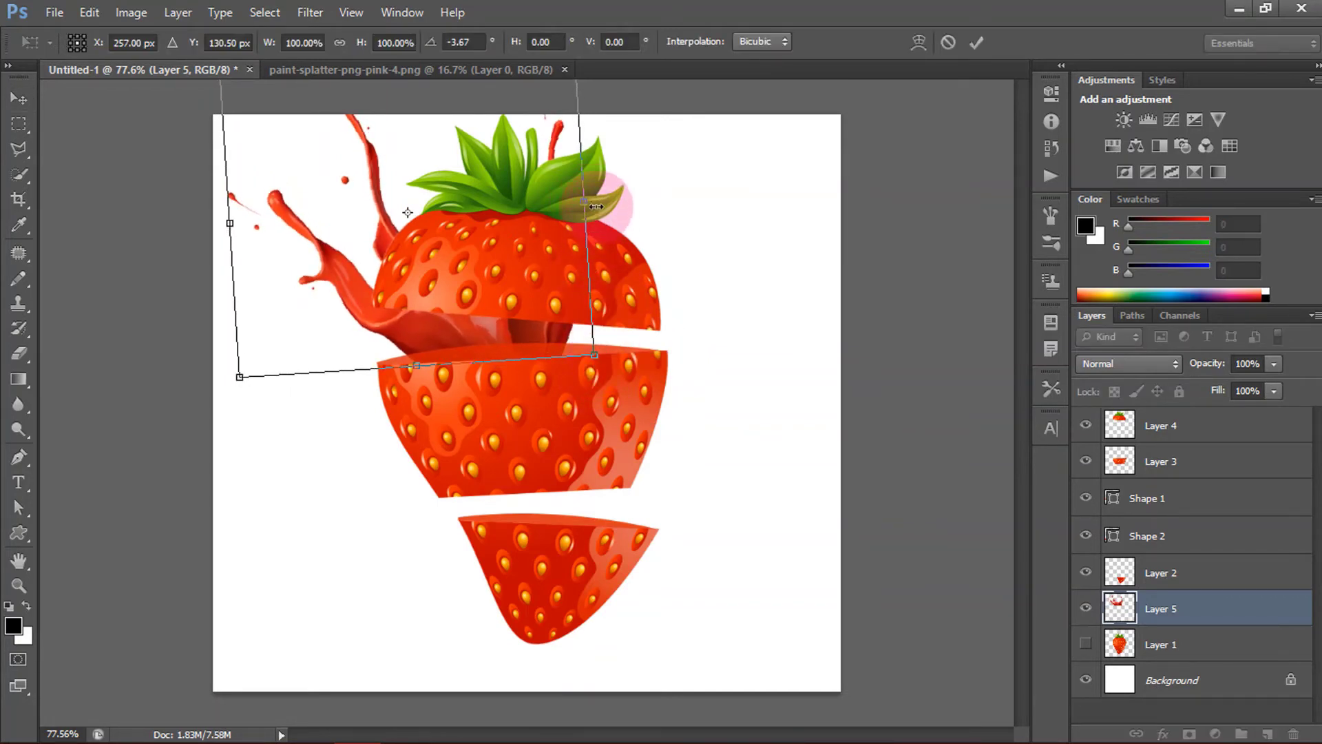
drag(589, 205, 739, 196)
drag(694, 336, 590, 335)
drag(631, 191, 717, 191)
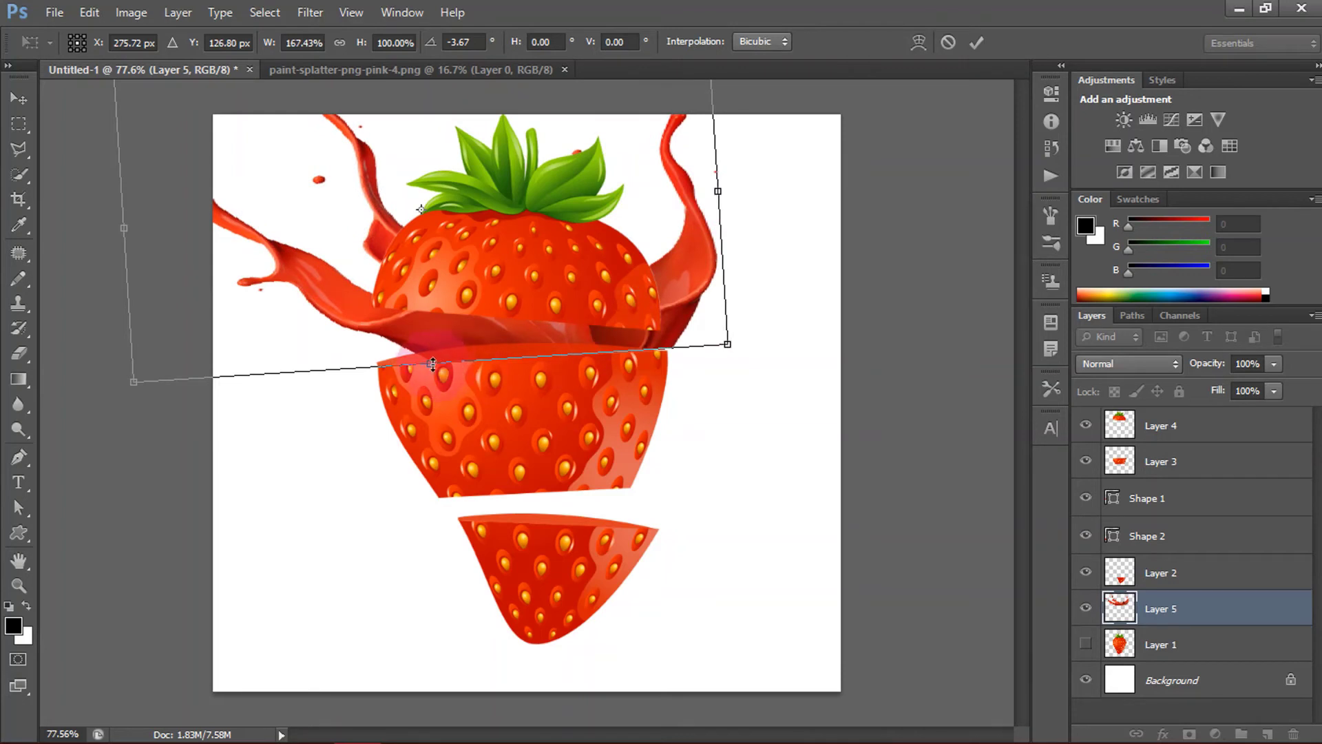
drag(432, 365, 435, 417)
drag(497, 332, 463, 298)
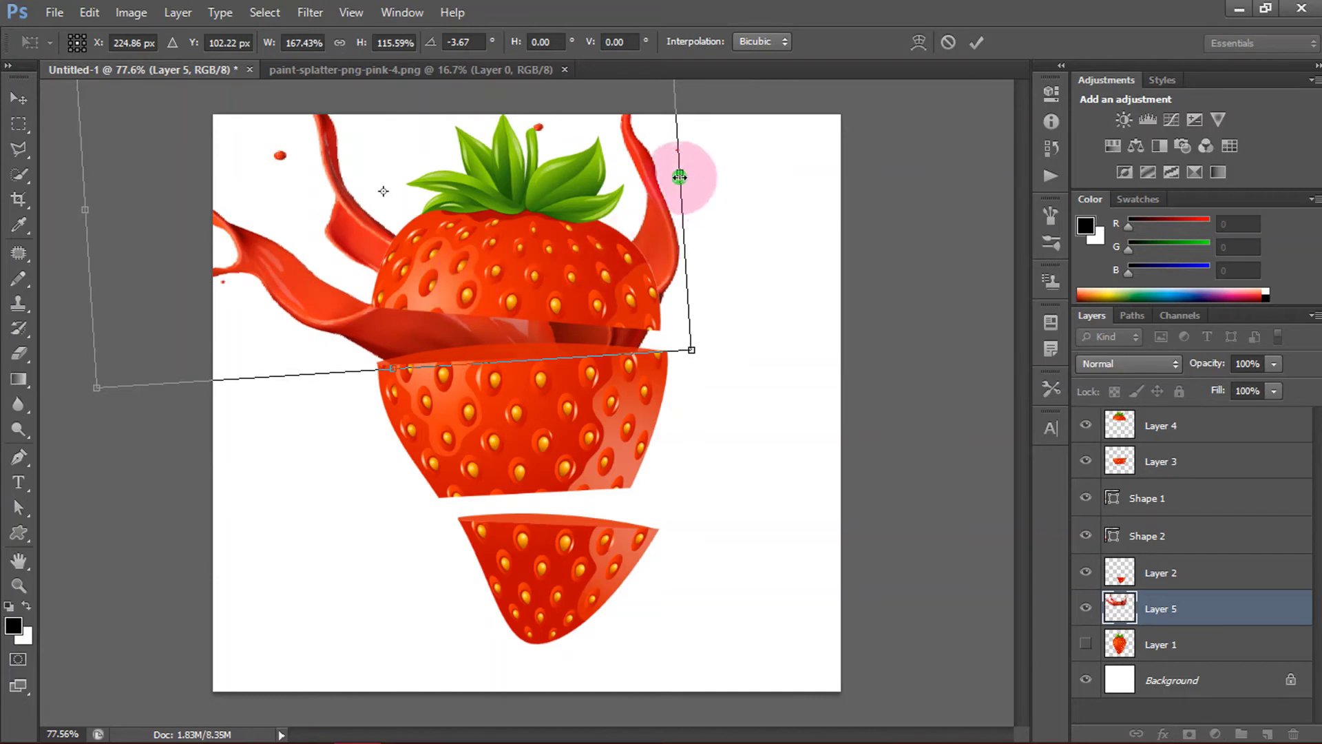
drag(681, 167, 734, 171)
drag(696, 270, 666, 271)
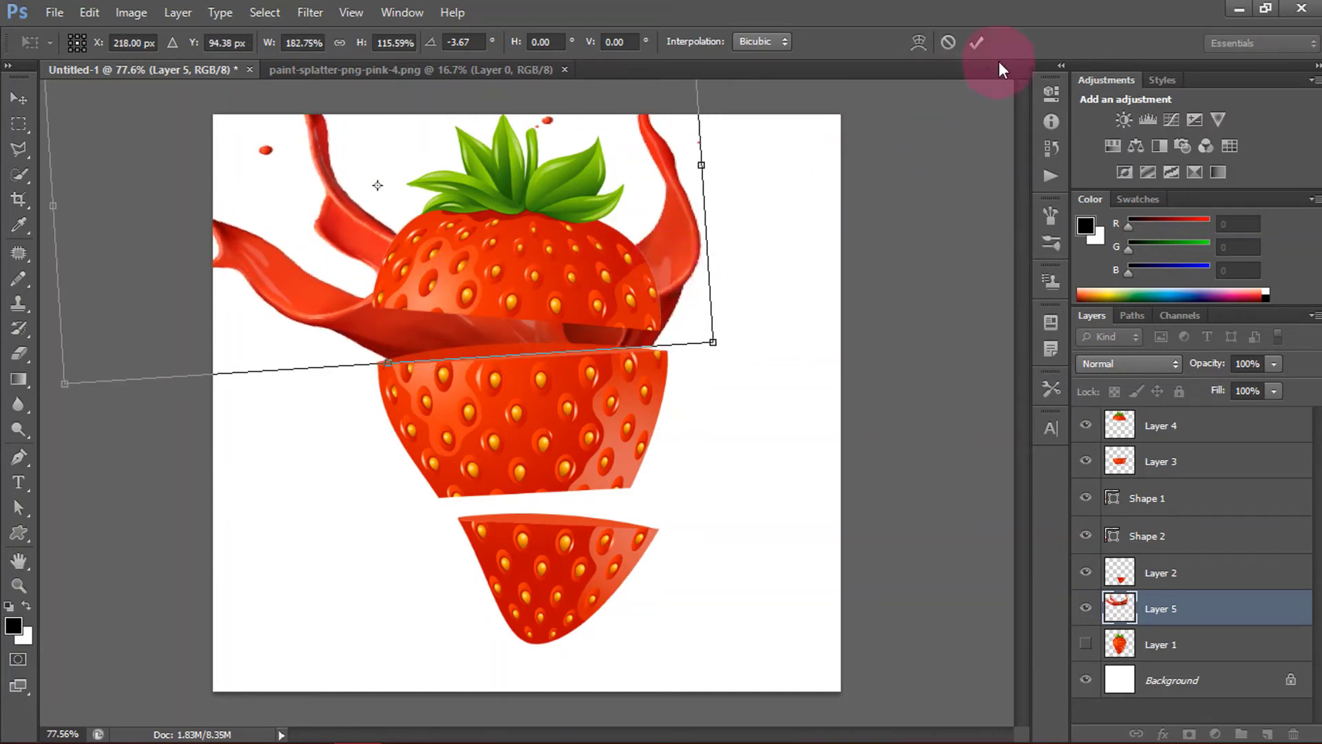
click(979, 45)
click(730, 354)
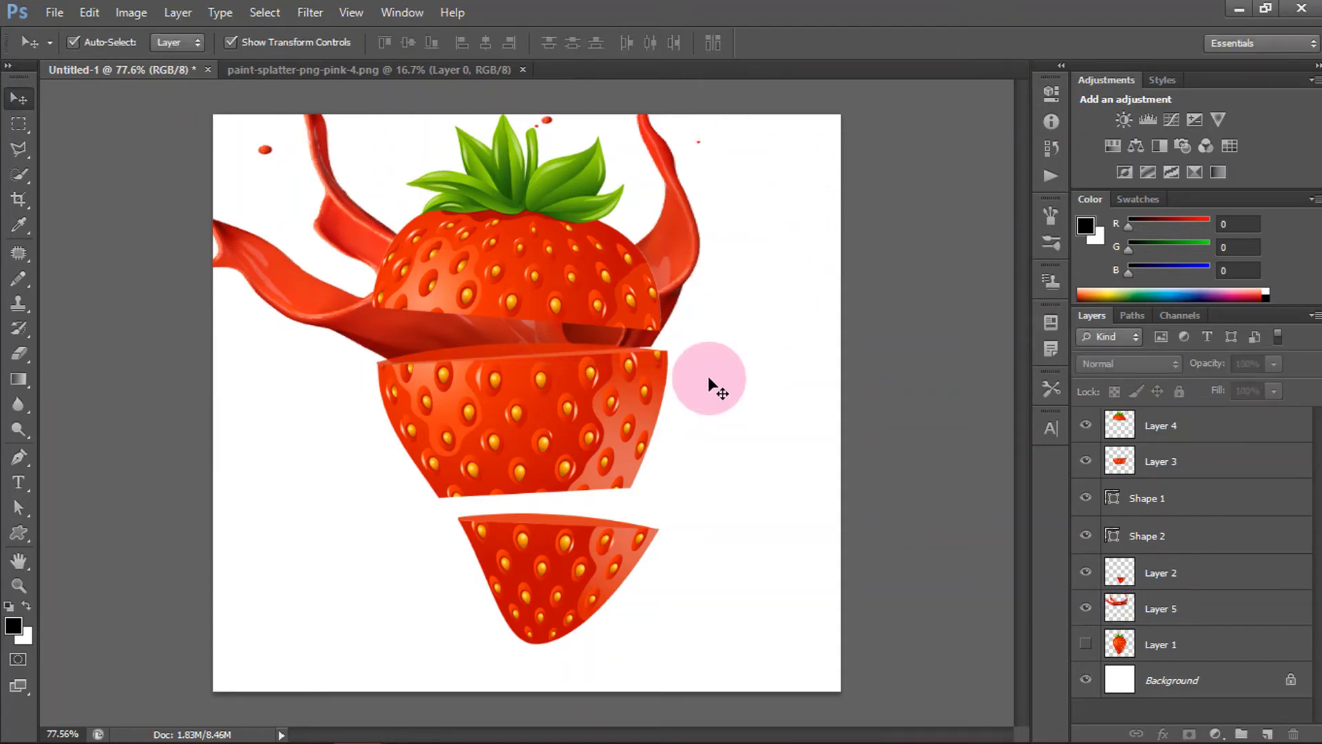
Step: Rotate the upper splatter clockwise by 1.17° and shift it up slightly behind the slices
click(646, 339)
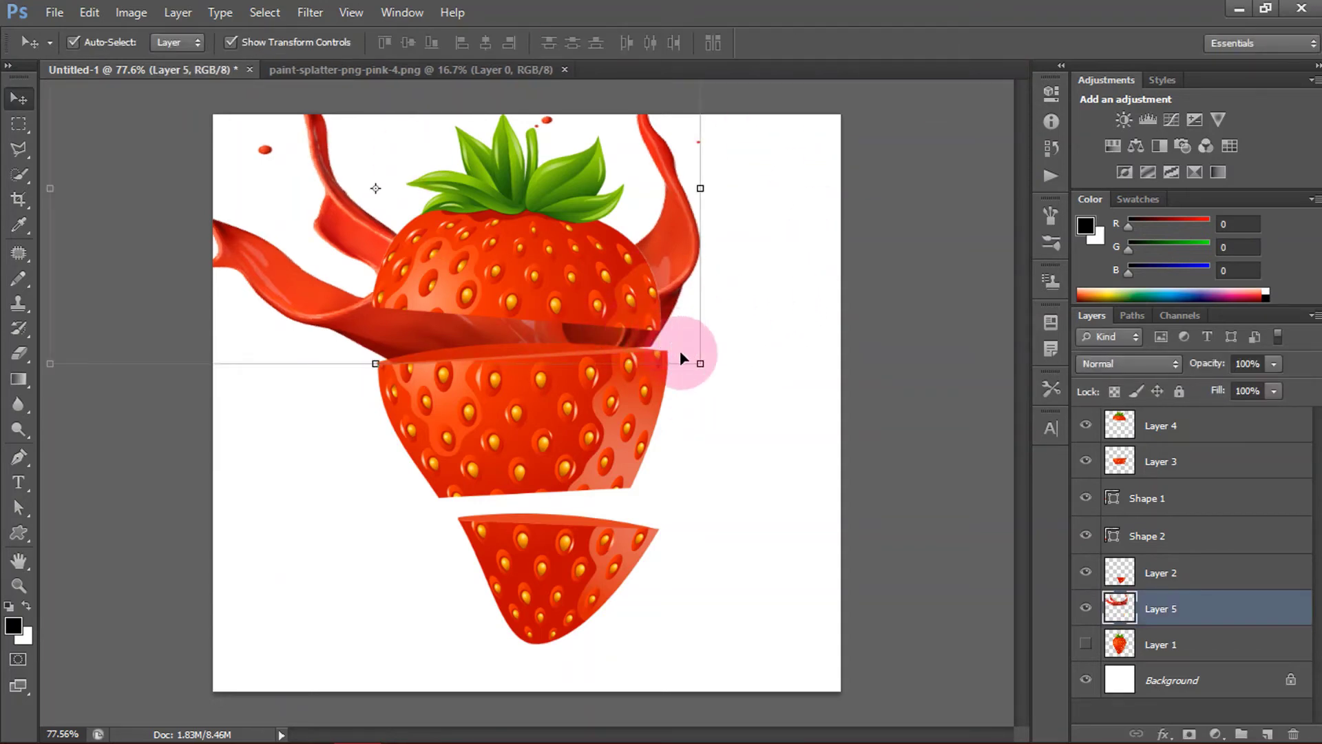
click(615, 341)
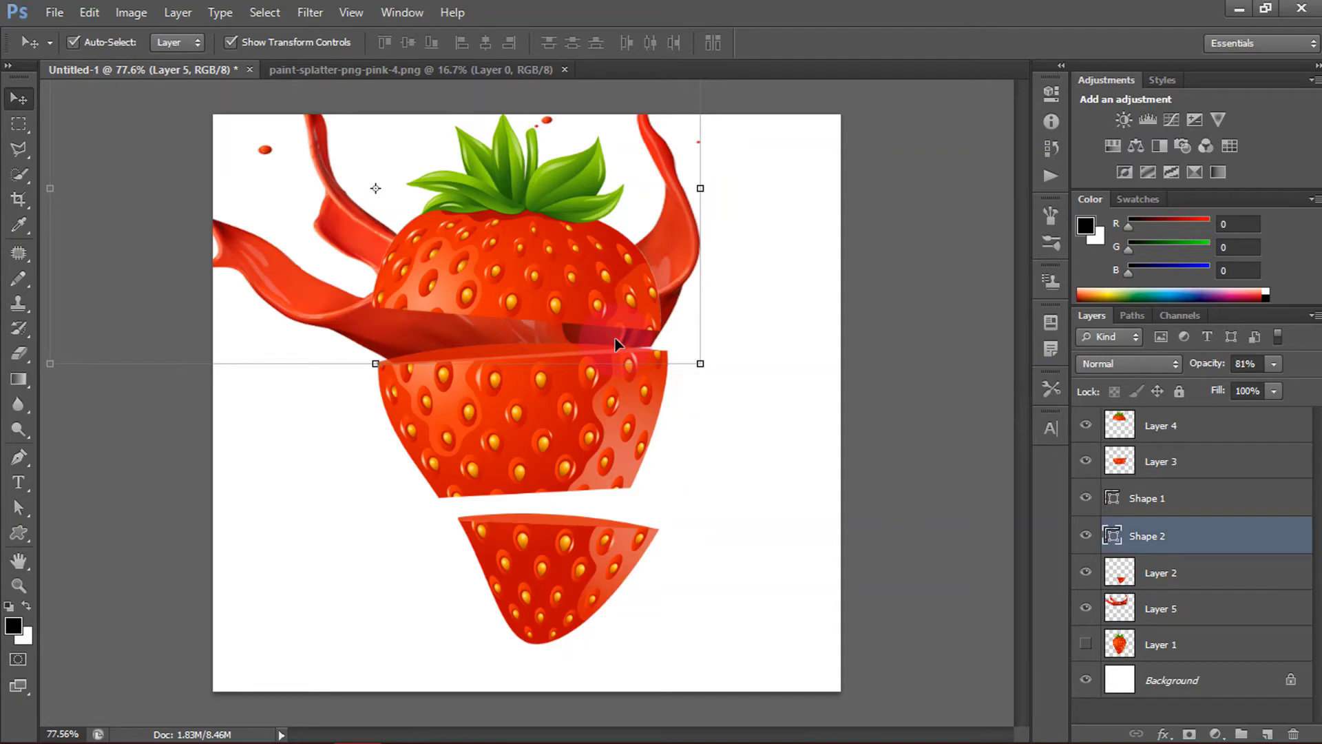
click(701, 244)
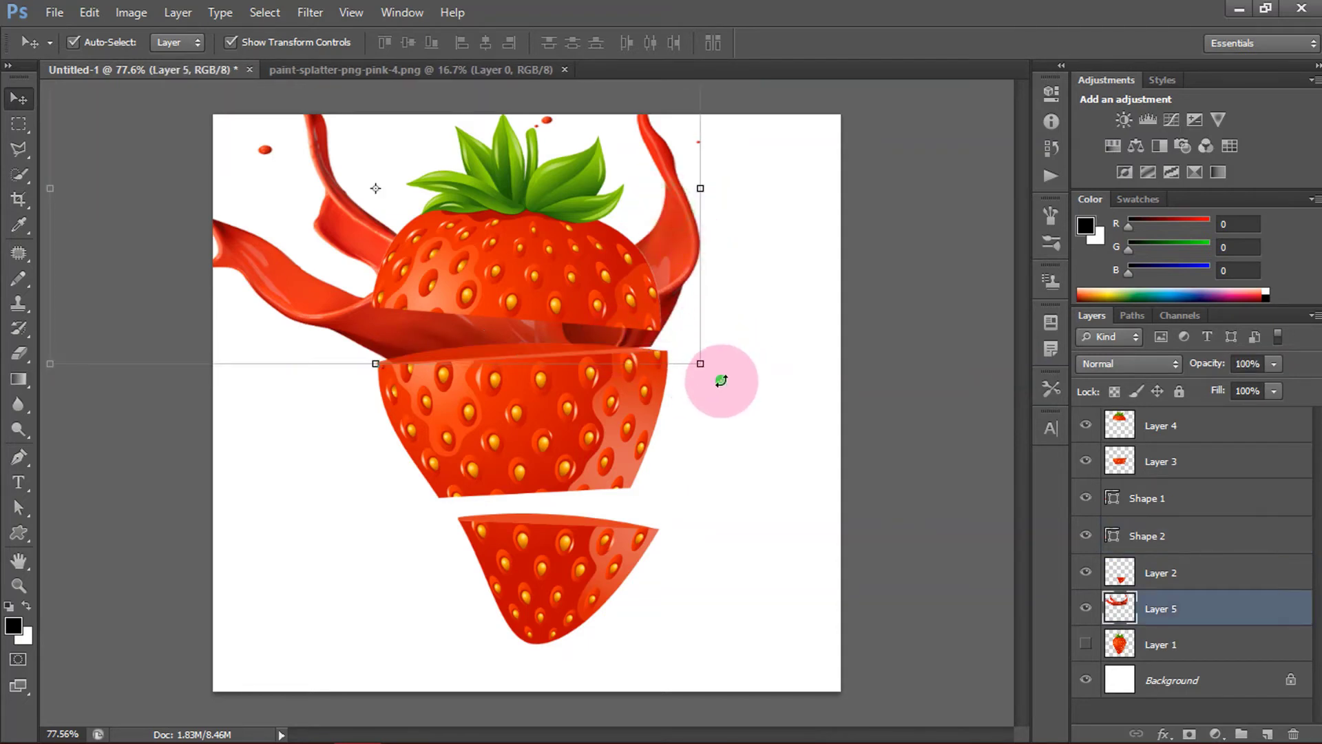
drag(721, 380, 714, 386)
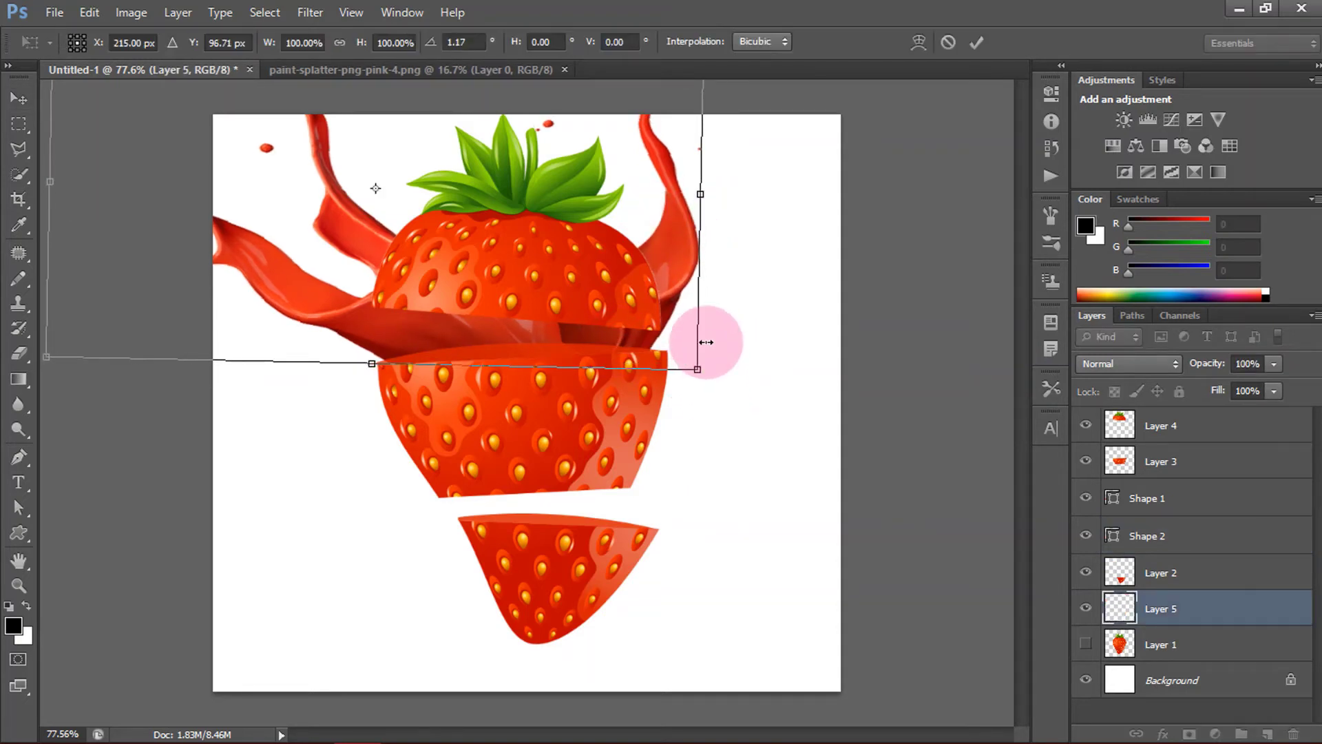
click(976, 42)
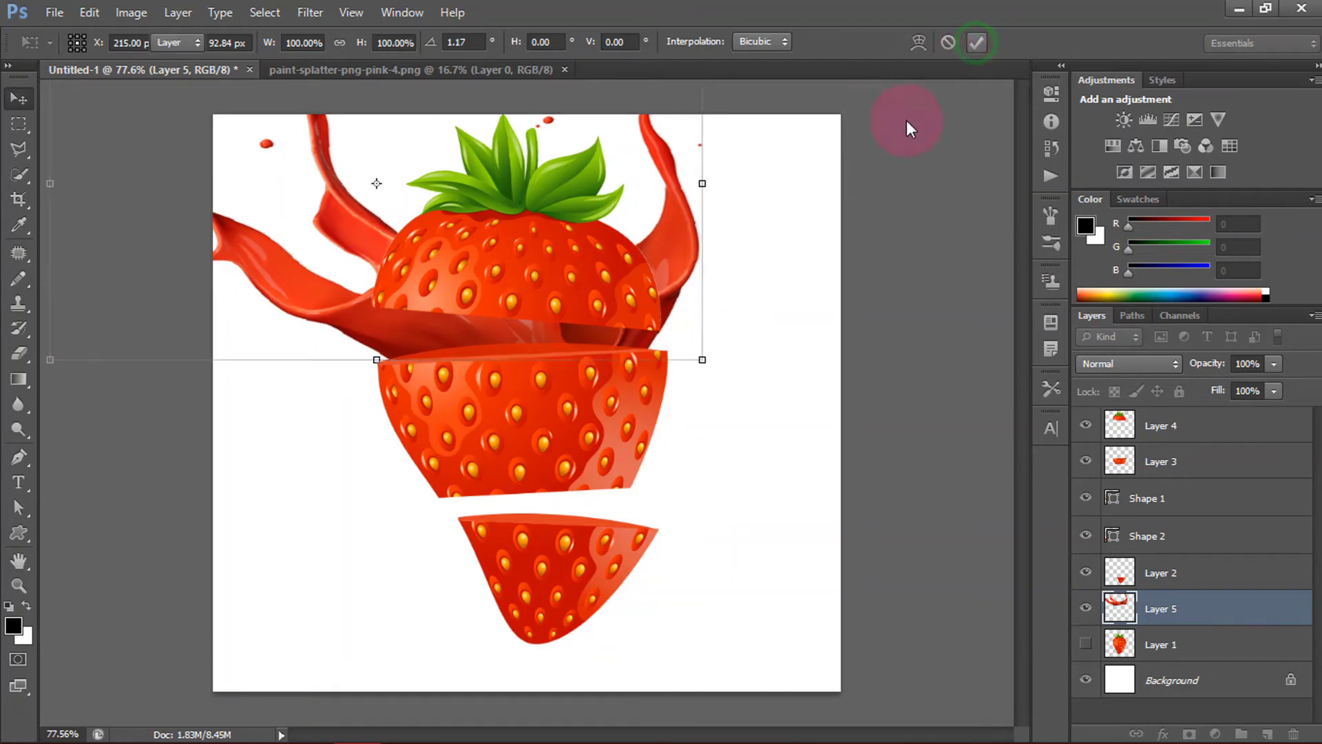
Step: Duplicate the splatter into the gap between the middle and tip slices, scaled to about 62% and rotated 5.21°
click(507, 339)
click(667, 247)
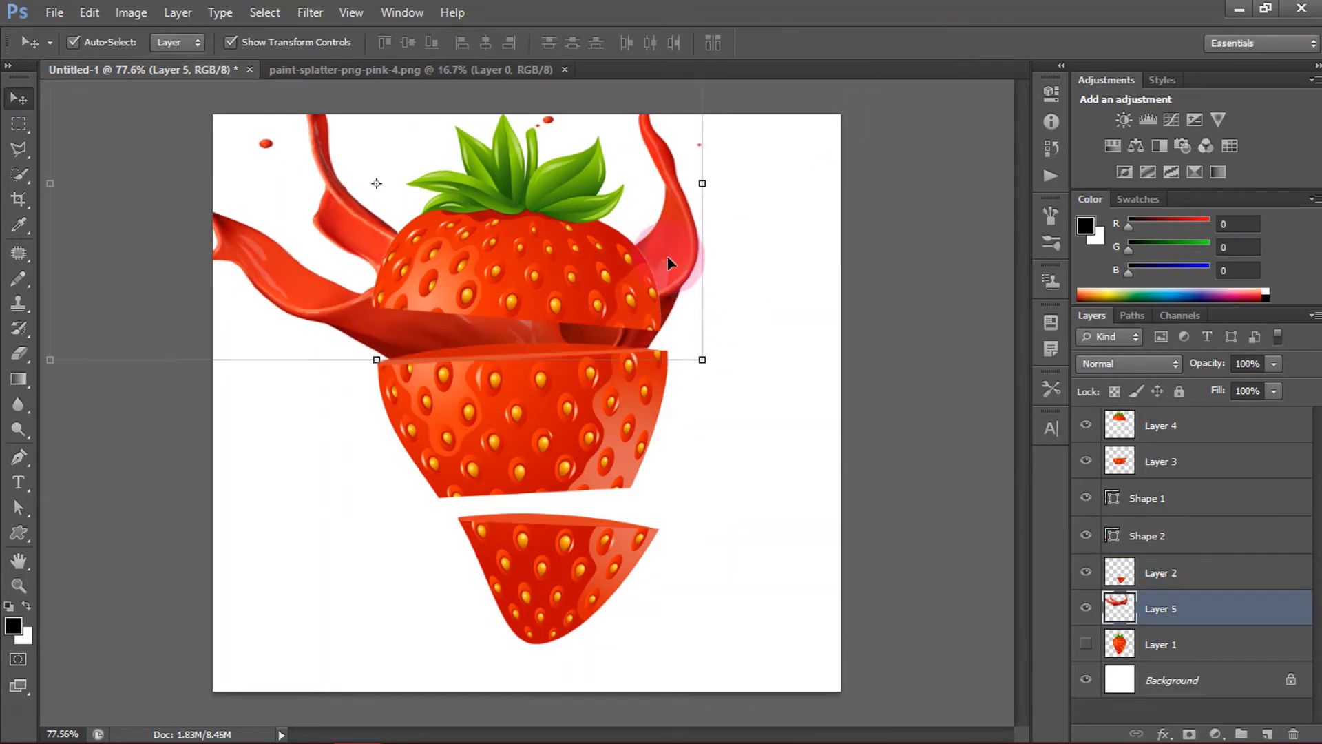
drag(667, 260, 717, 439)
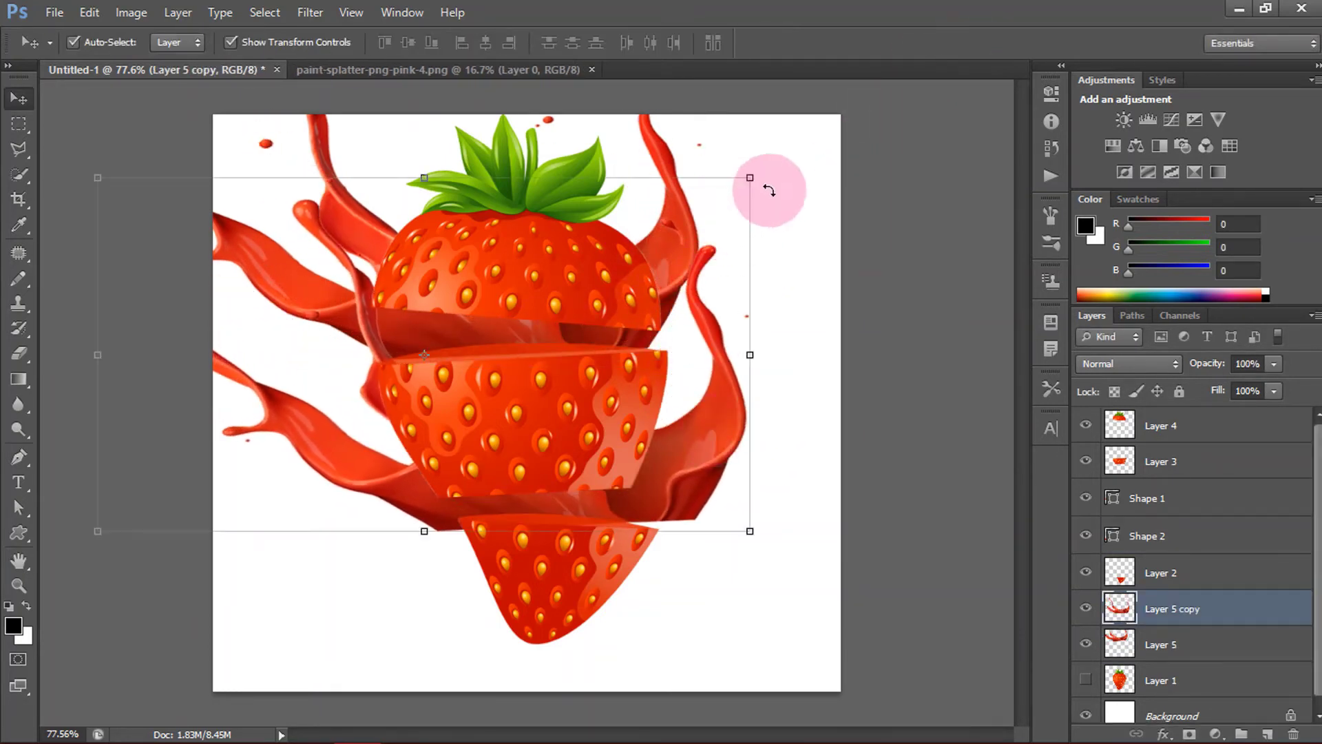
drag(750, 178, 531, 296)
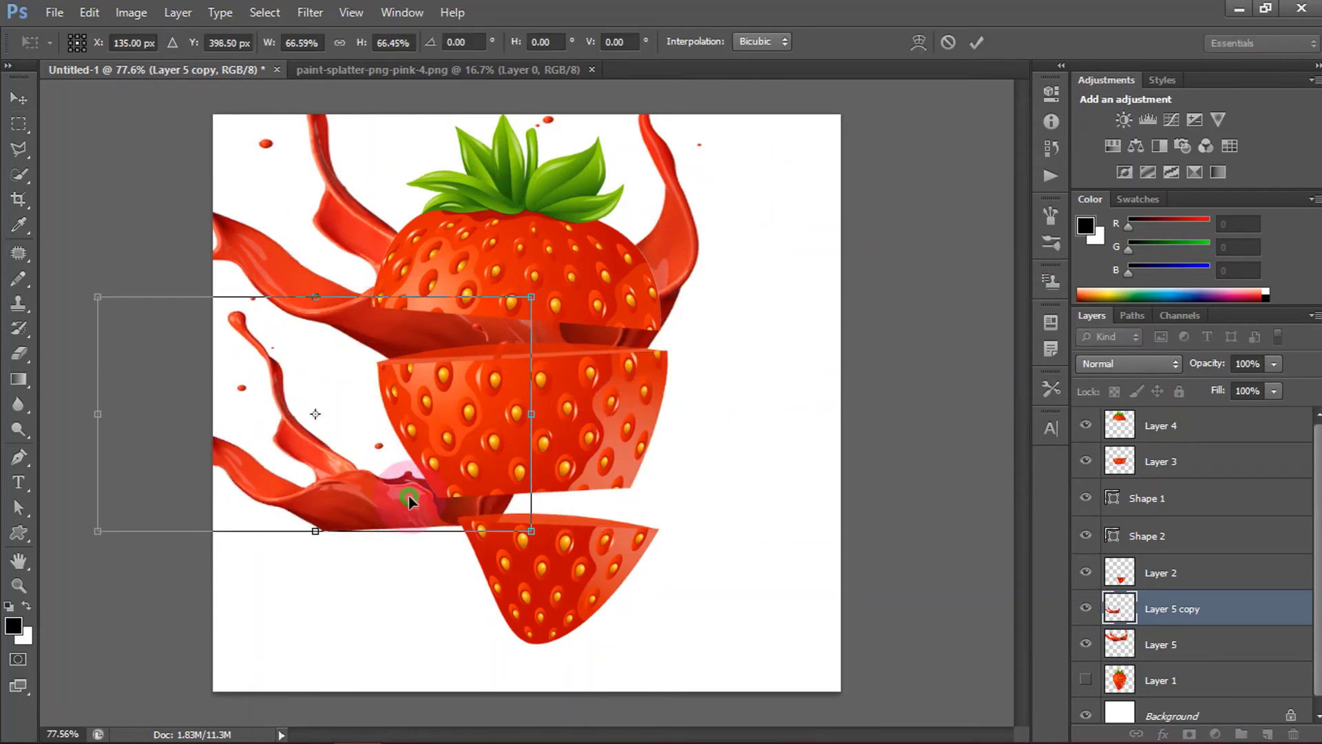
drag(407, 502, 573, 480)
drag(691, 294, 737, 311)
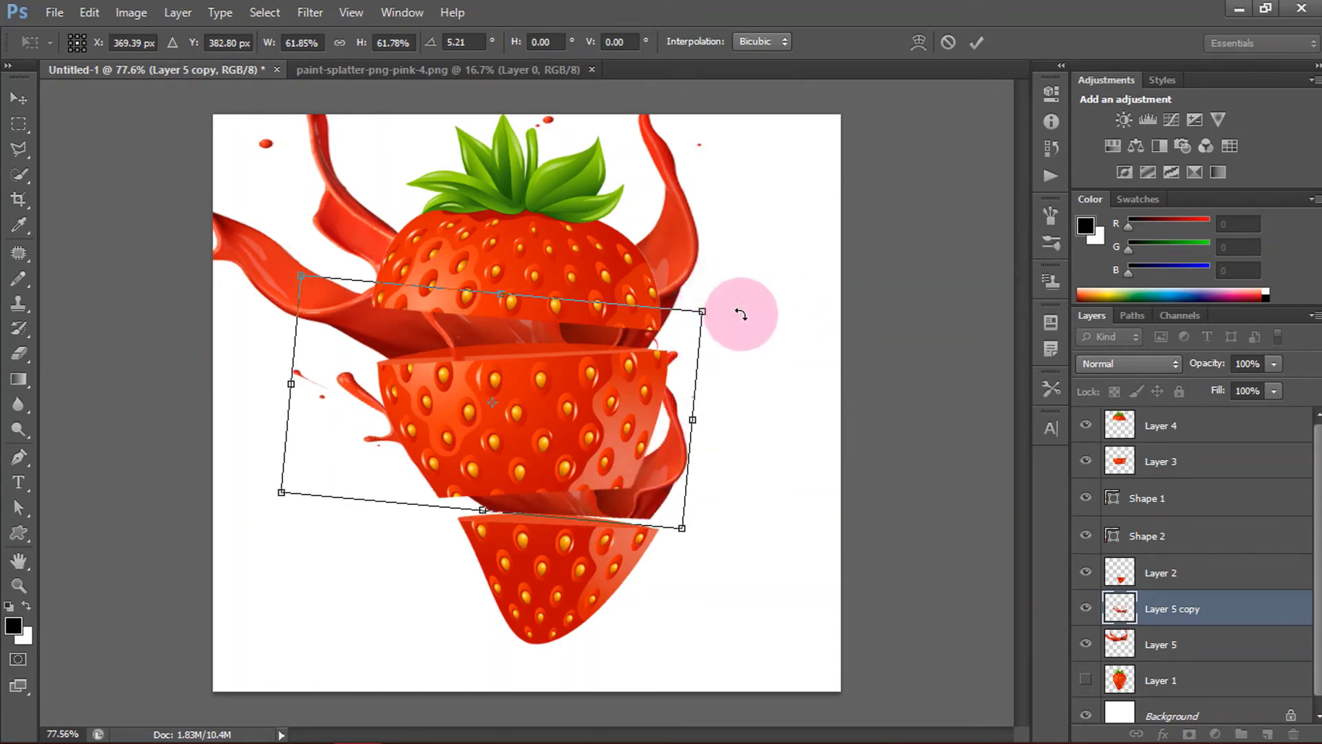
Step: Flip the splatter copy horizontally, shift it to spray out past the strawberry's right side, and rotate it to 2.60°
right_click(640, 481)
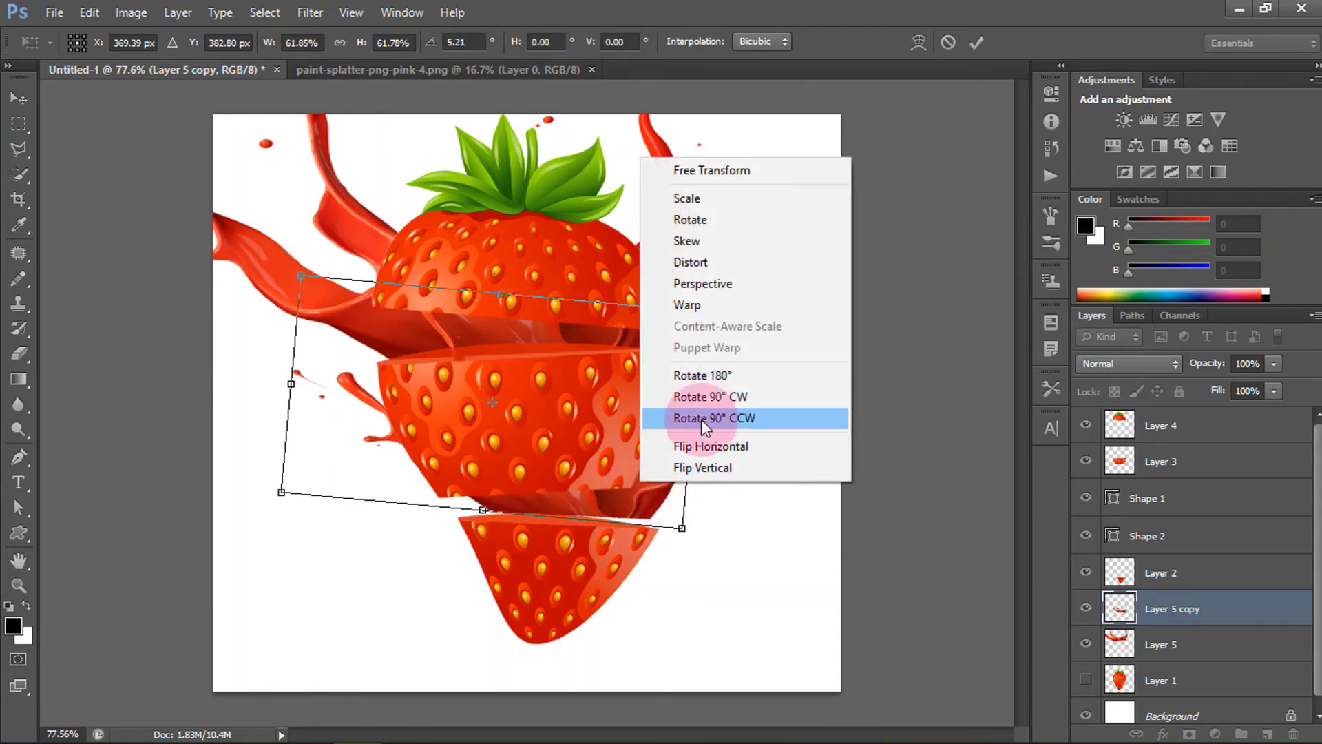
click(703, 446)
drag(465, 493, 562, 503)
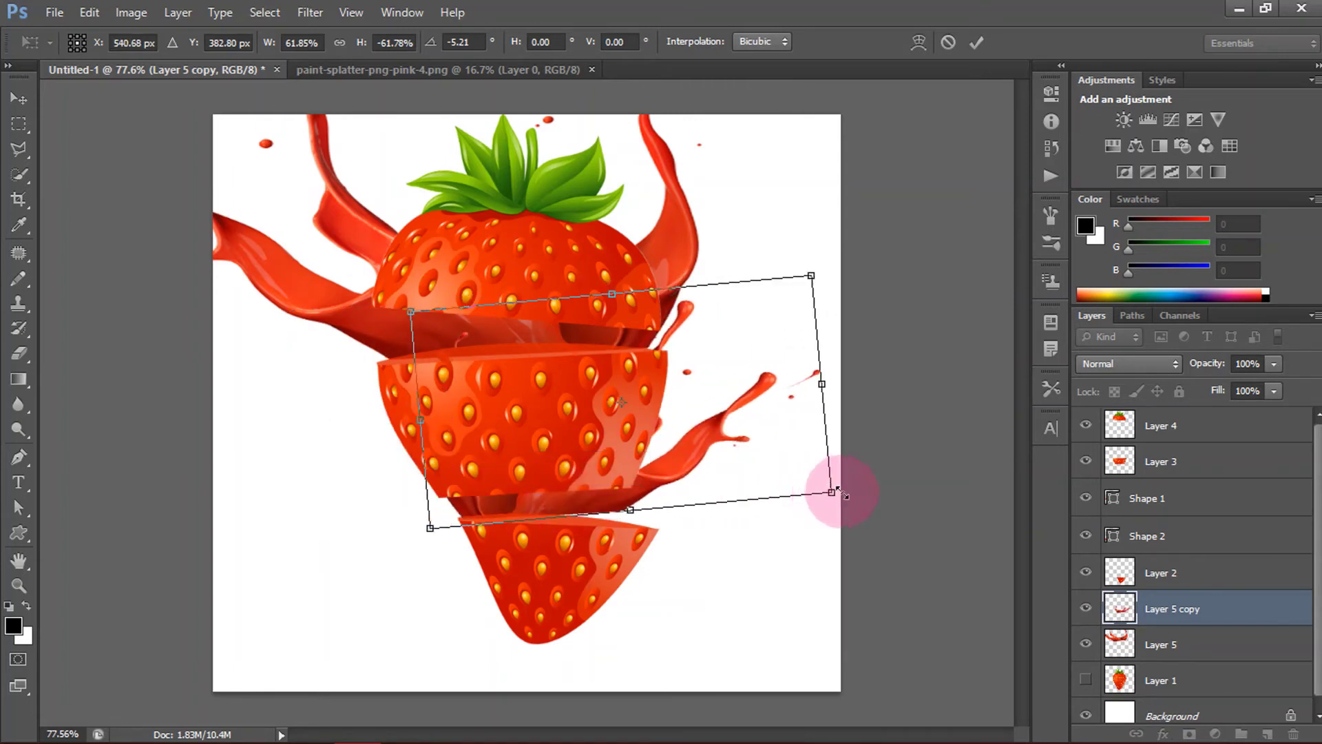
drag(840, 493, 841, 534)
drag(676, 498, 696, 511)
drag(856, 558, 856, 548)
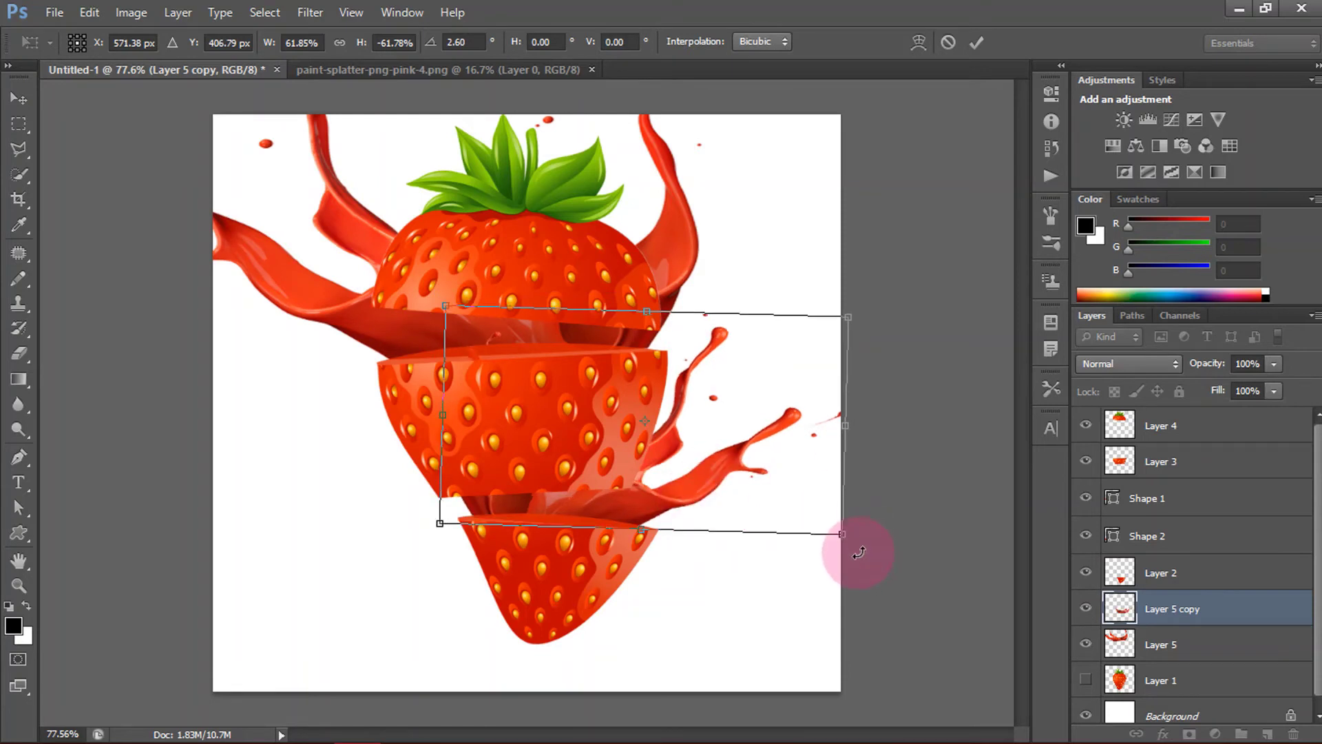
Step: Set the lower splatter to 60.50% width and 1.25° rotation, fit it into the gap above the tip slice, and apply the transform
drag(443, 411, 399, 412)
drag(689, 494, 717, 495)
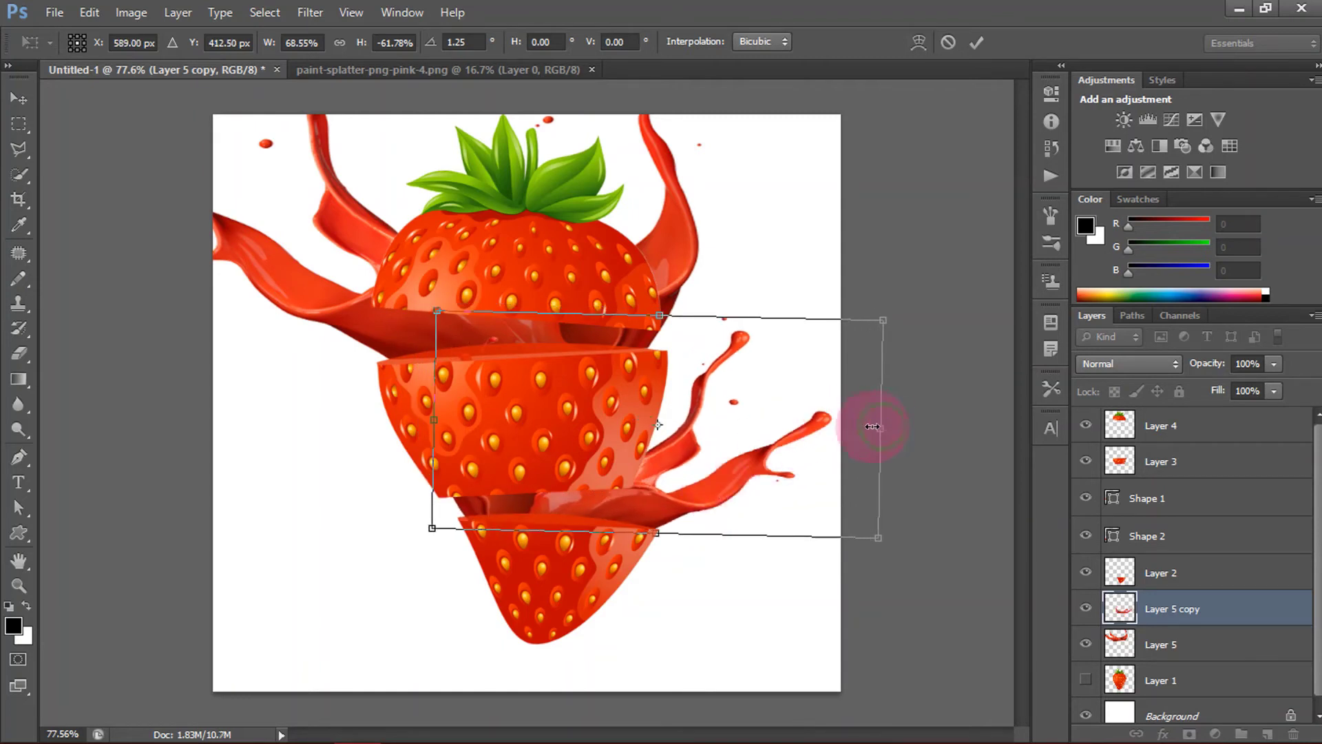
drag(873, 426, 833, 422)
drag(683, 502, 685, 509)
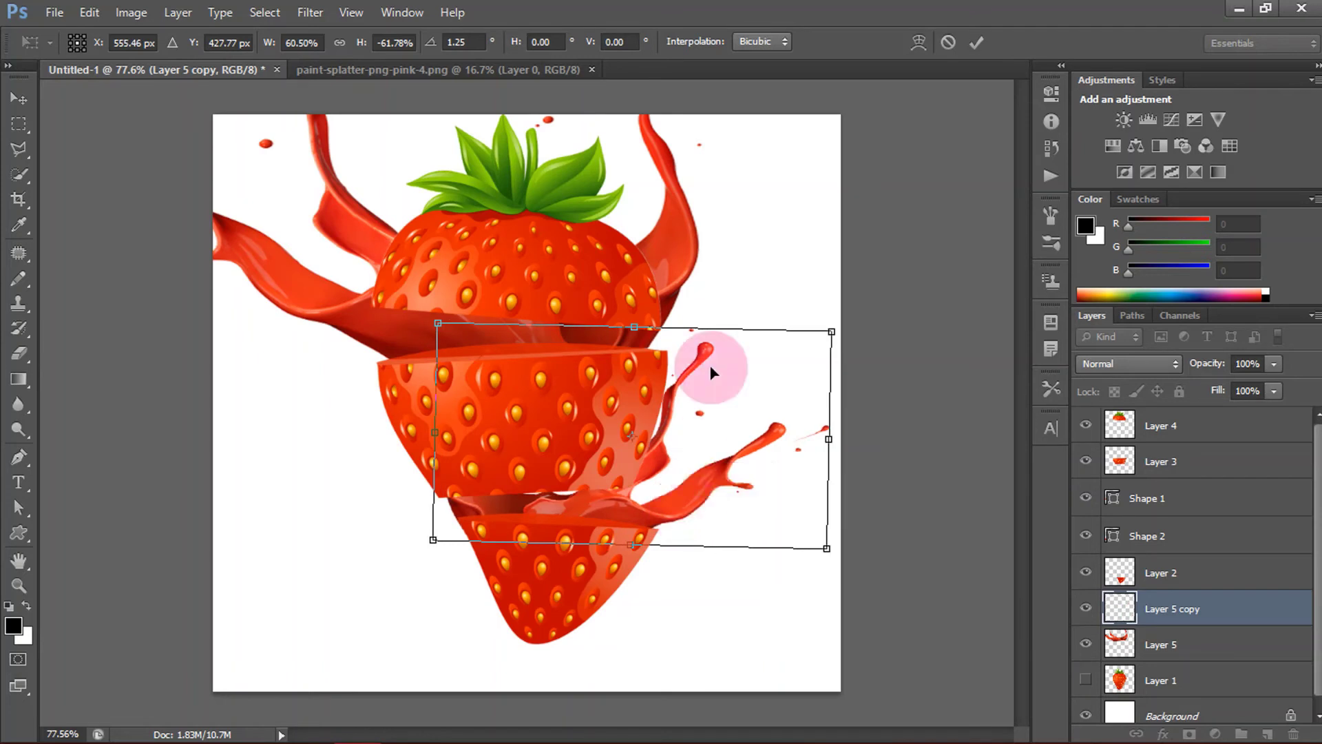
key(Up)
key(Right)
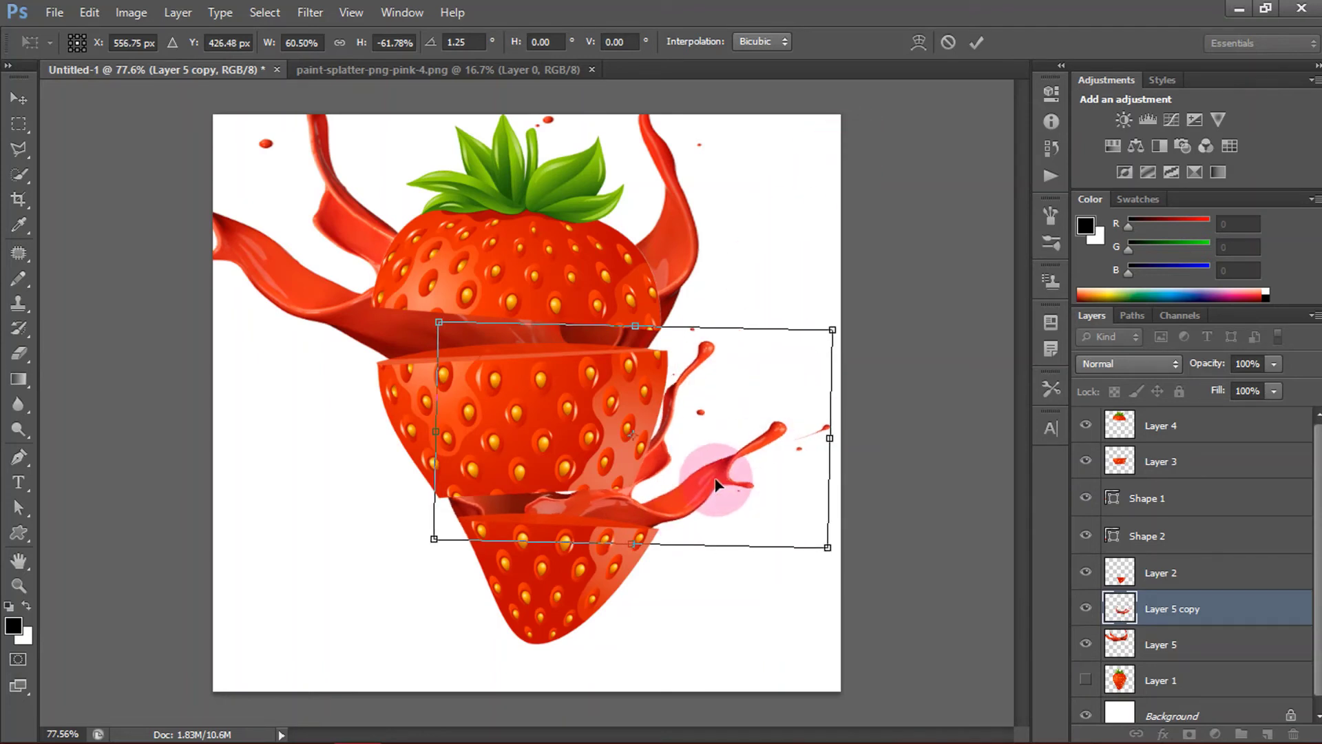
key(Right)
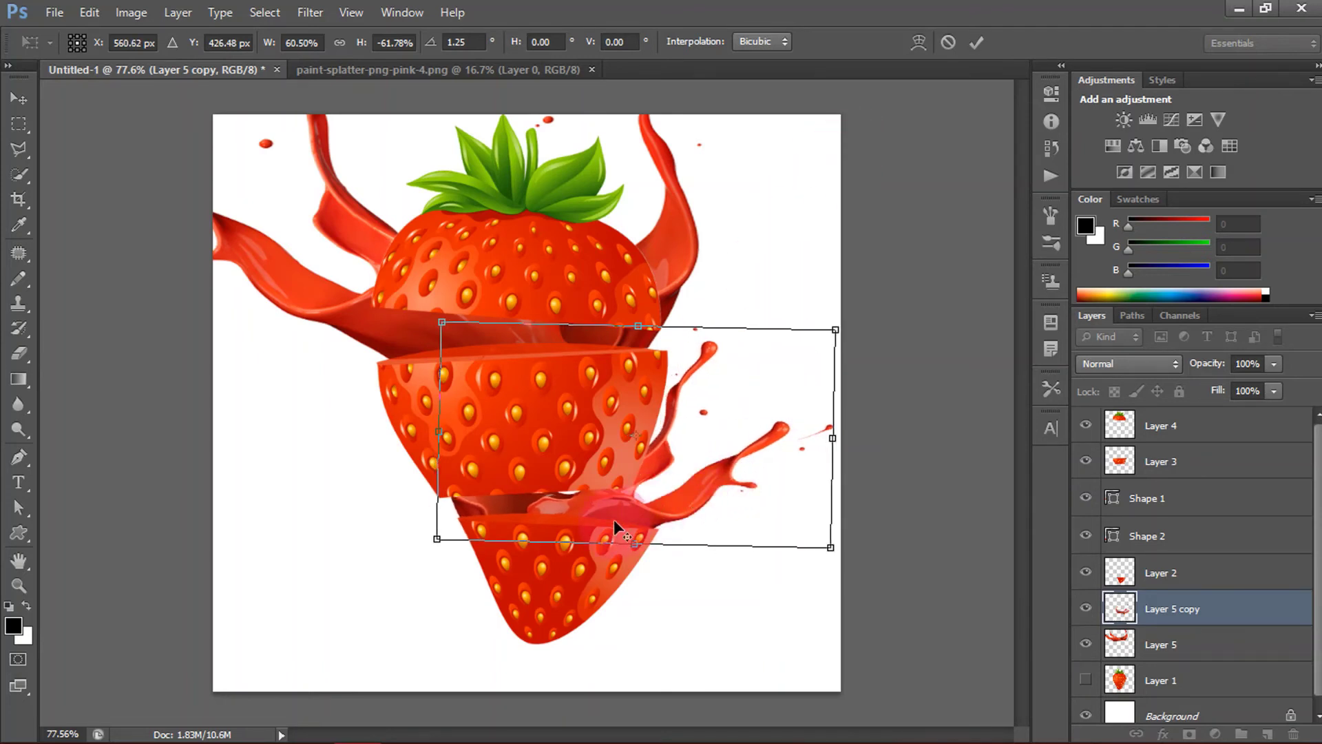
scroll(614, 520, up, 4)
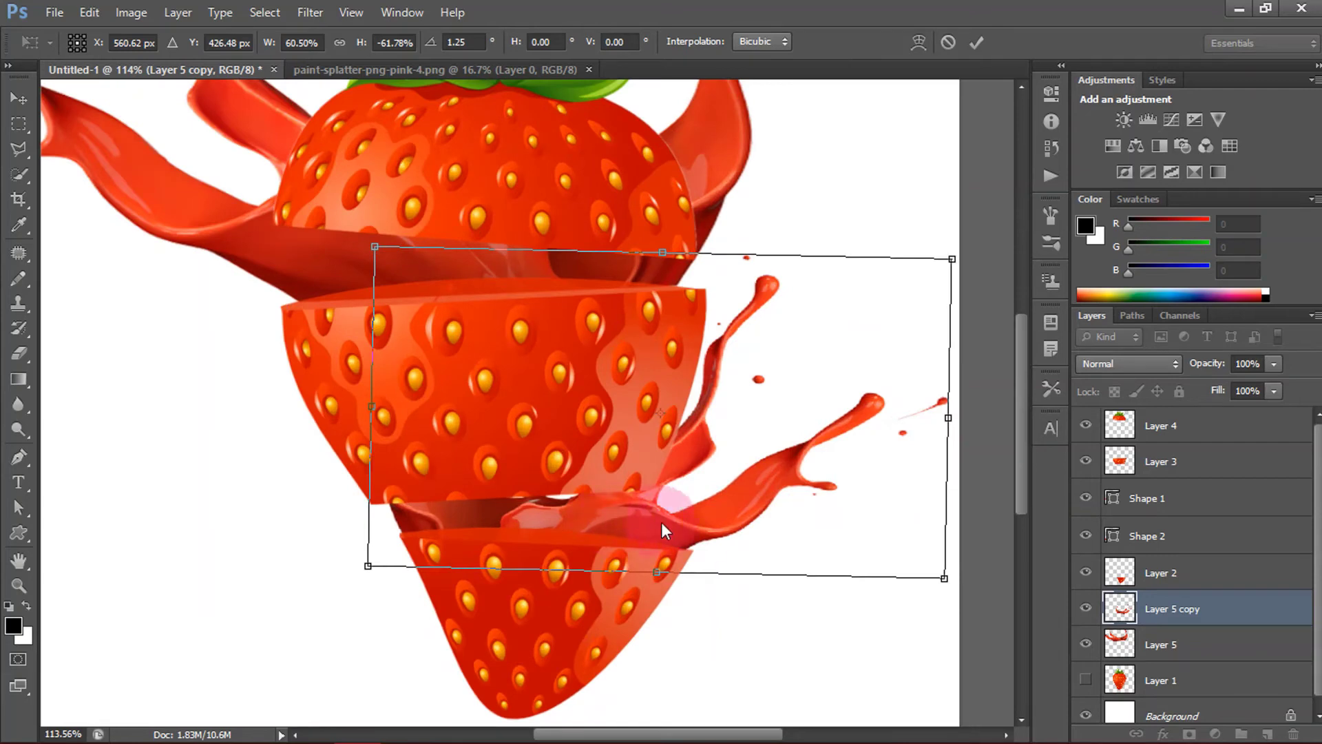
click(977, 44)
click(771, 369)
Step: Examine the splatter placement around the slices across the whole canvas and review the layer stack
scroll(774, 360, down, 2)
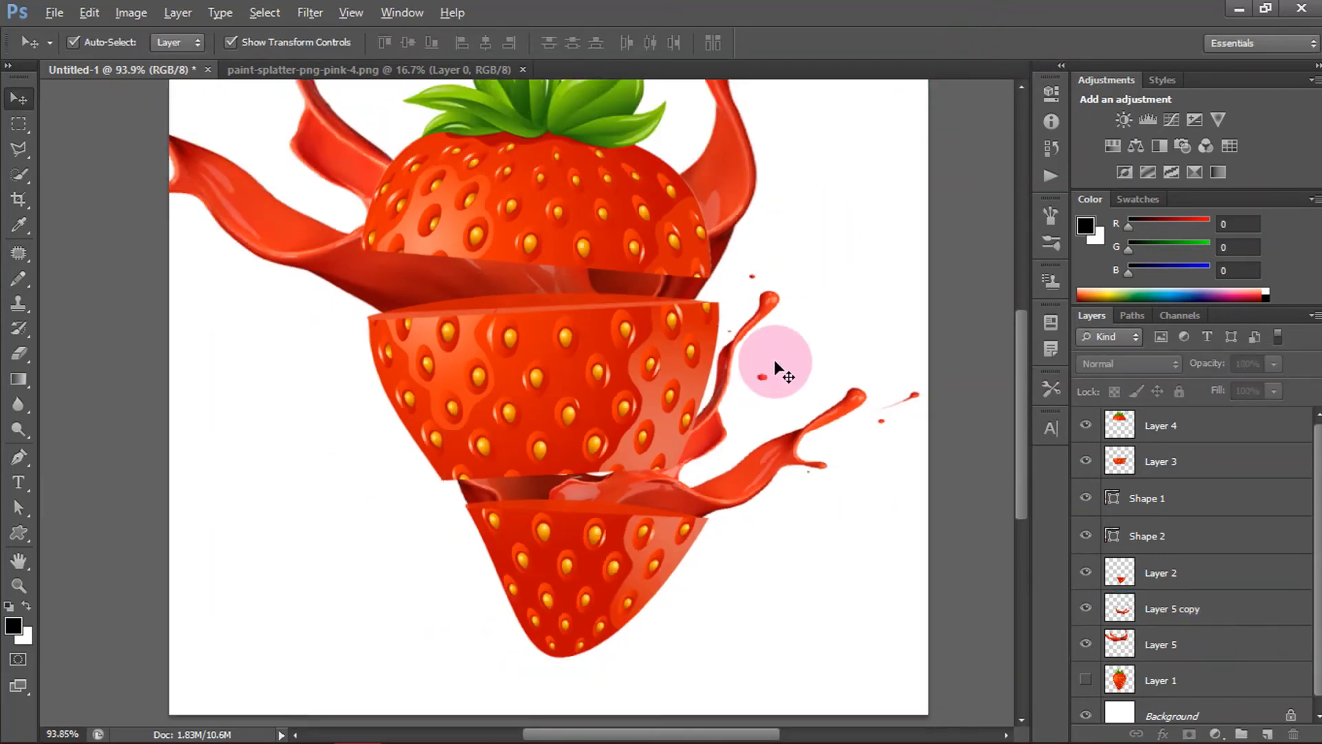
scroll(774, 359, down, 6)
scroll(774, 358, up, 4)
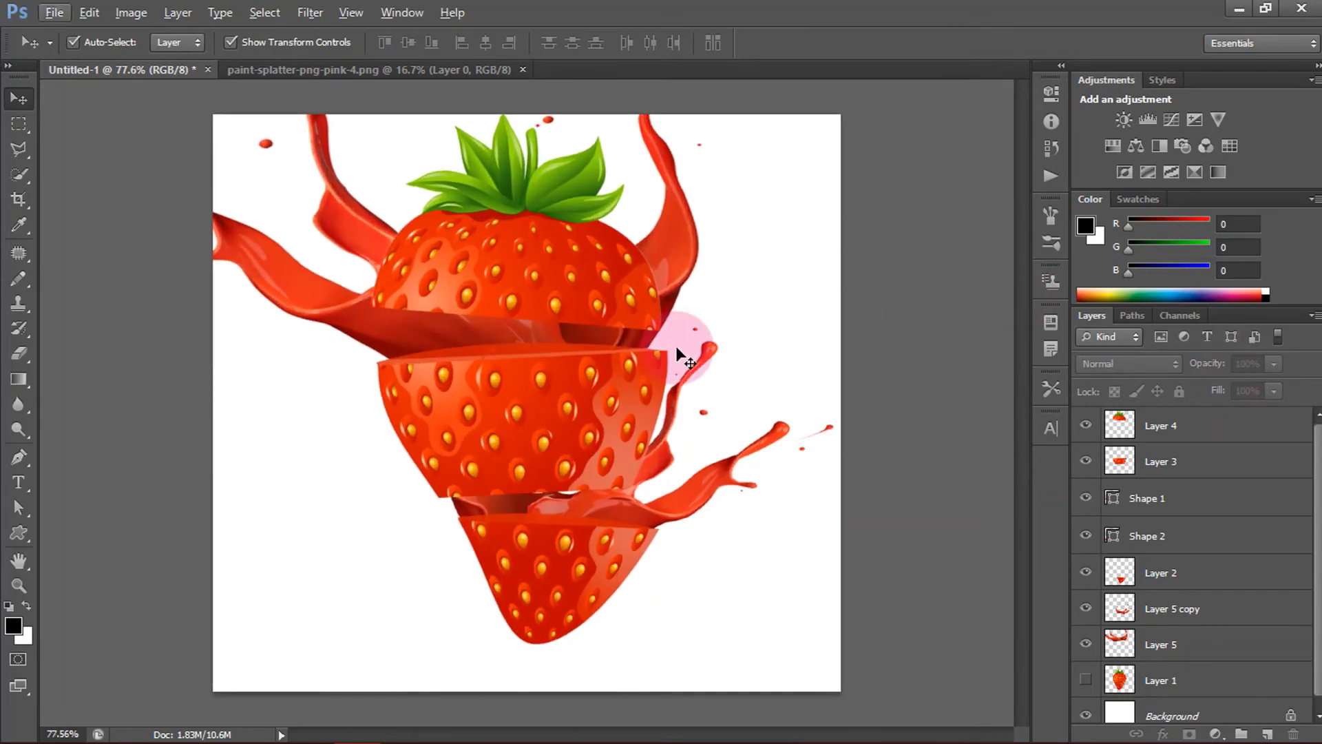
drag(675, 345, 628, 423)
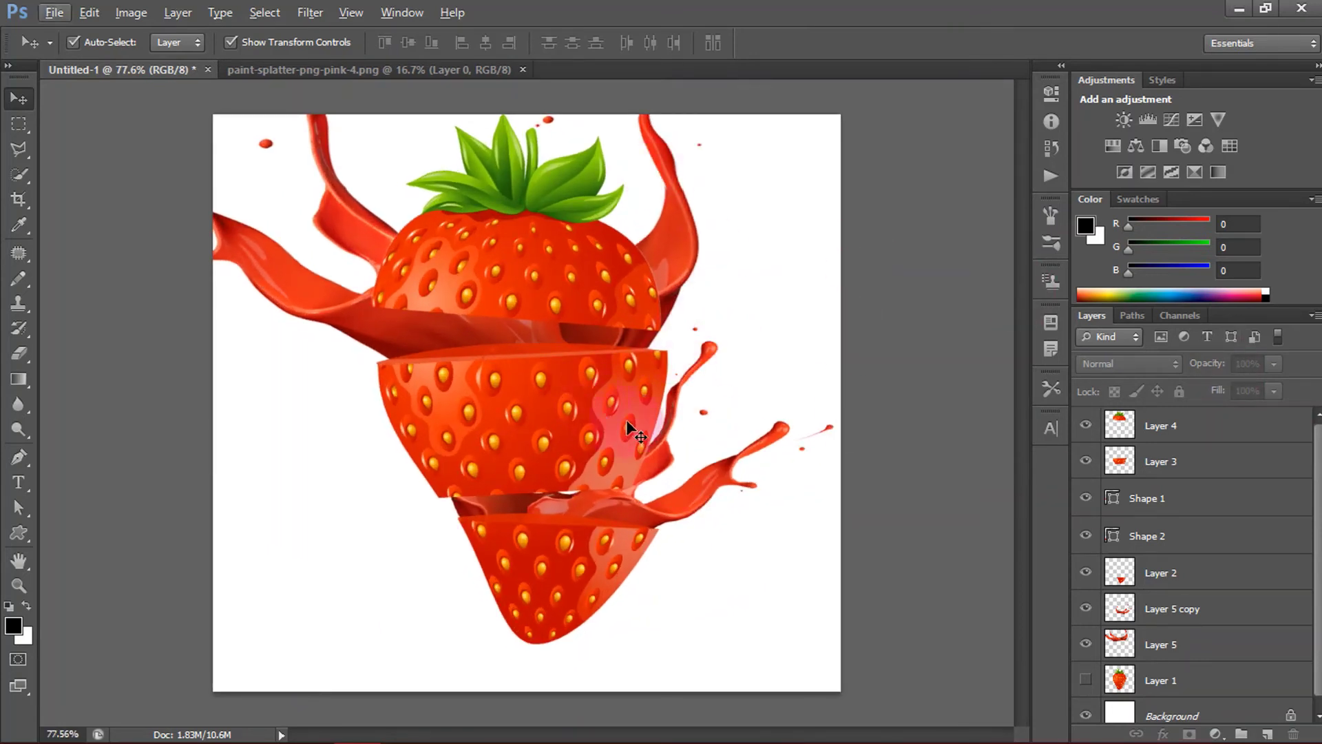
scroll(1185, 603, down, 1)
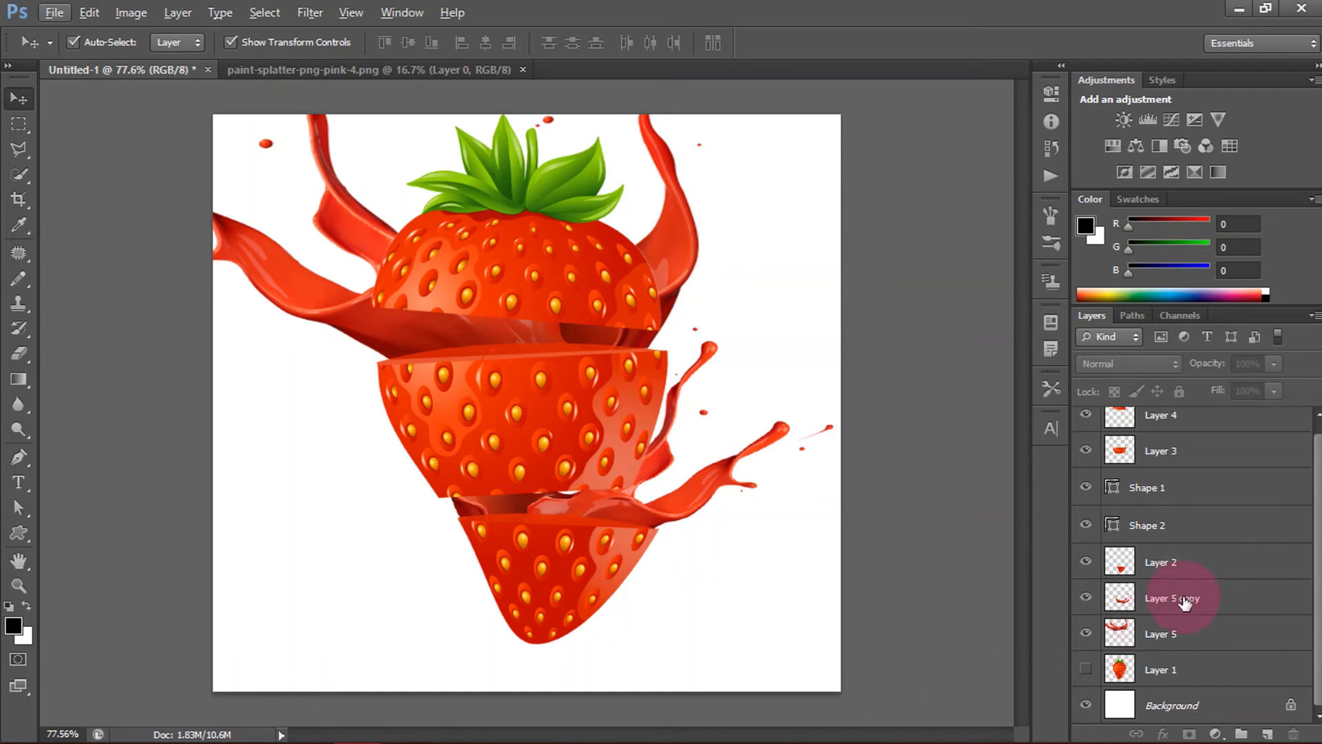
scroll(1184, 602, up, 1)
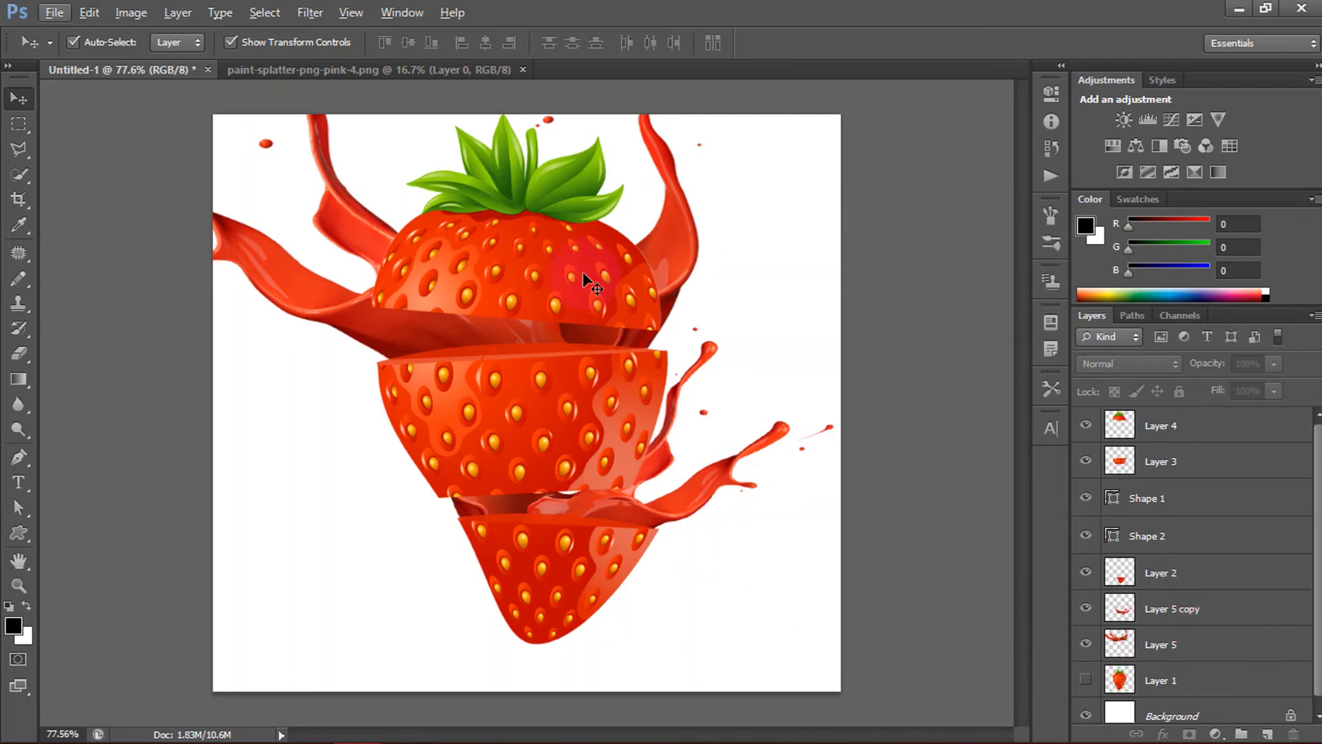
scroll(1139, 505, down, 1)
scroll(1150, 504, up, 1)
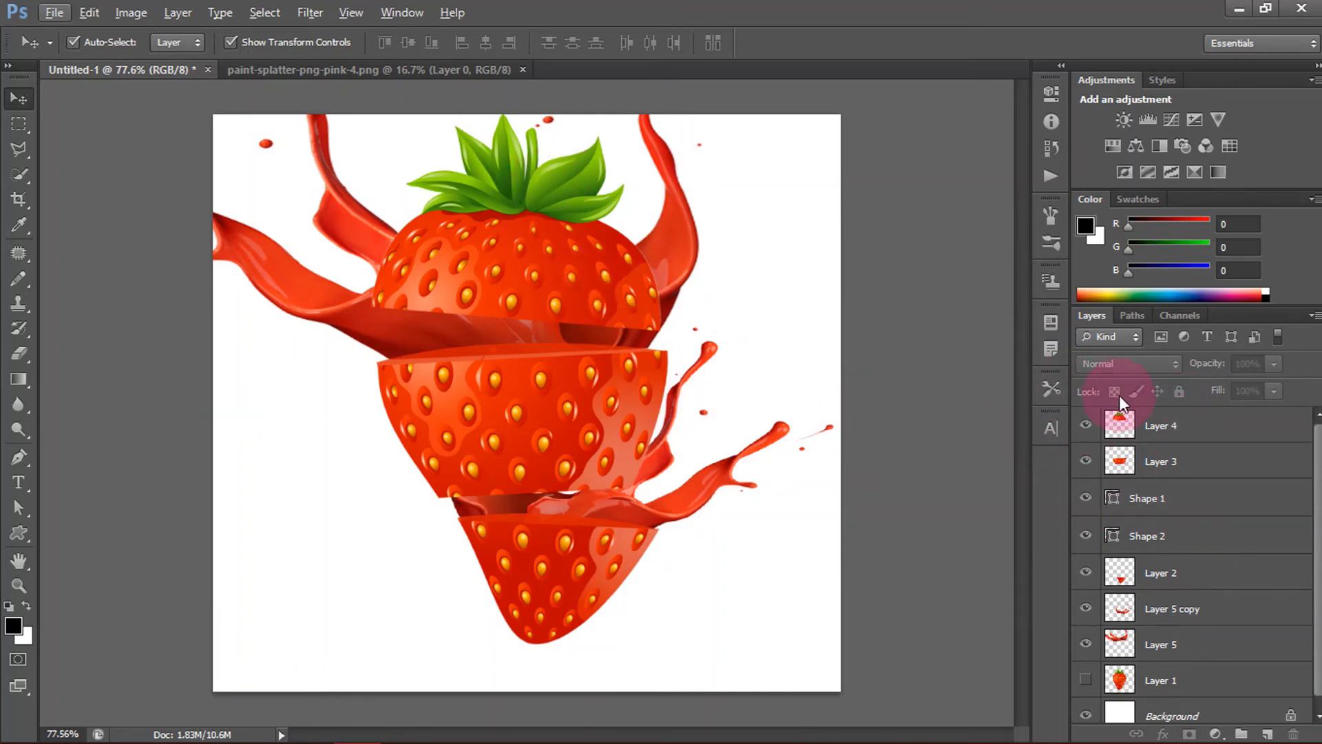
Step: Extend the crop frame above and to both sides of the canvas to include the cut-off ends of the splatters
click(22, 197)
click(524, 118)
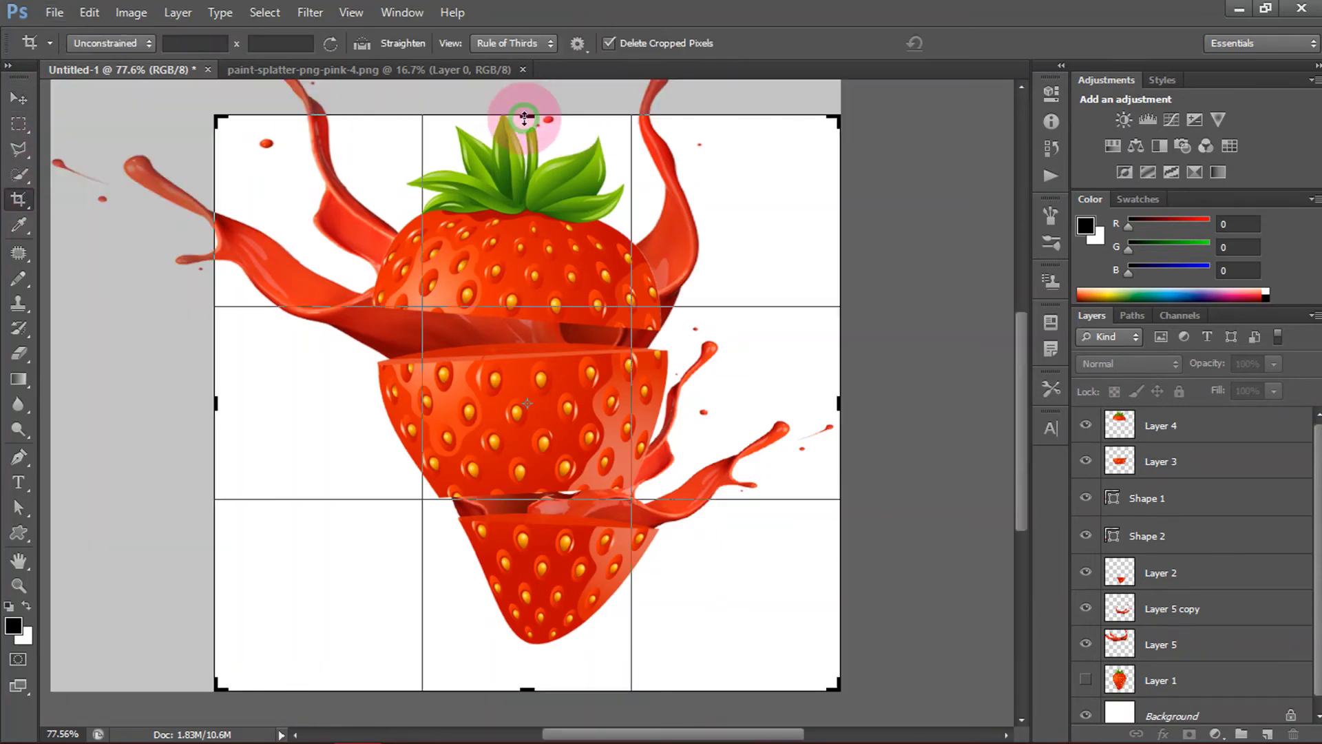
mouse_move(525, 119)
mouse_down()
mouse_move(525, 66)
mouse_move(537, 145)
mouse_move(535, 113)
mouse_up()
drag(838, 444, 871, 437)
drag(183, 443, 96, 422)
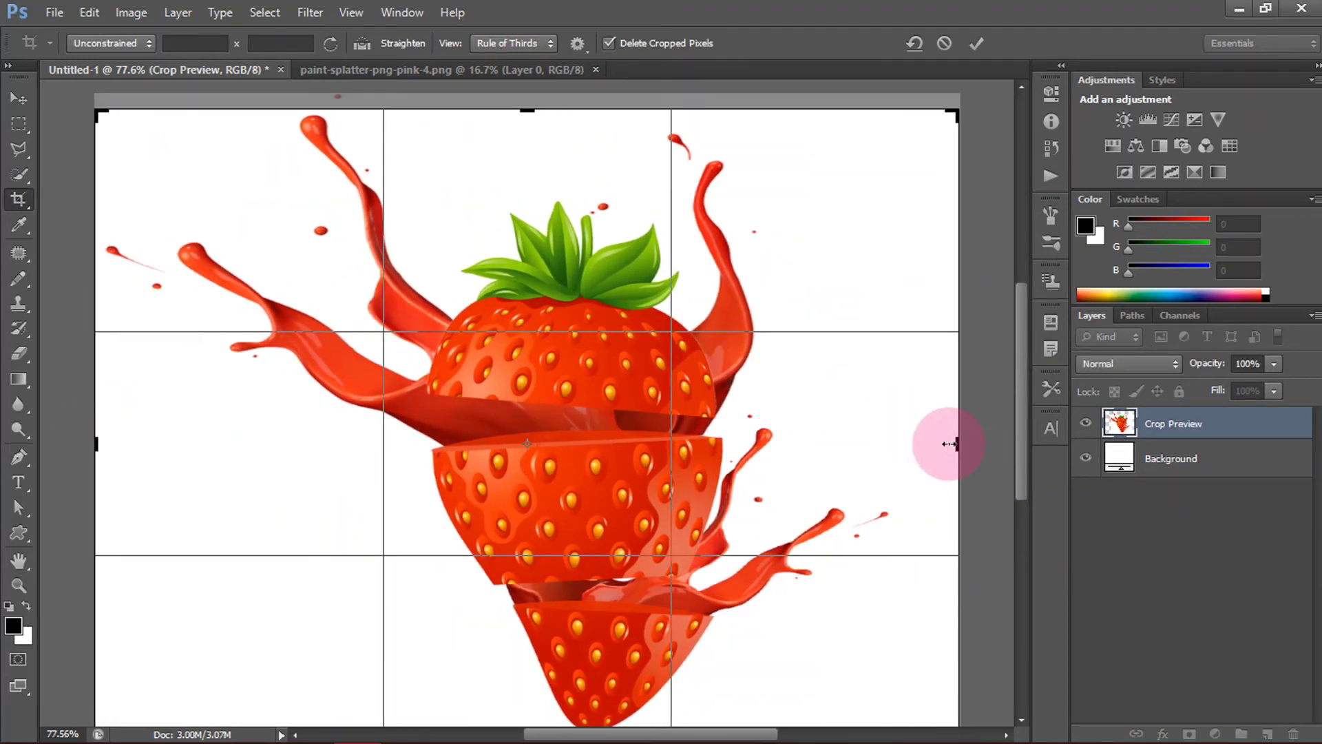
drag(955, 446, 974, 437)
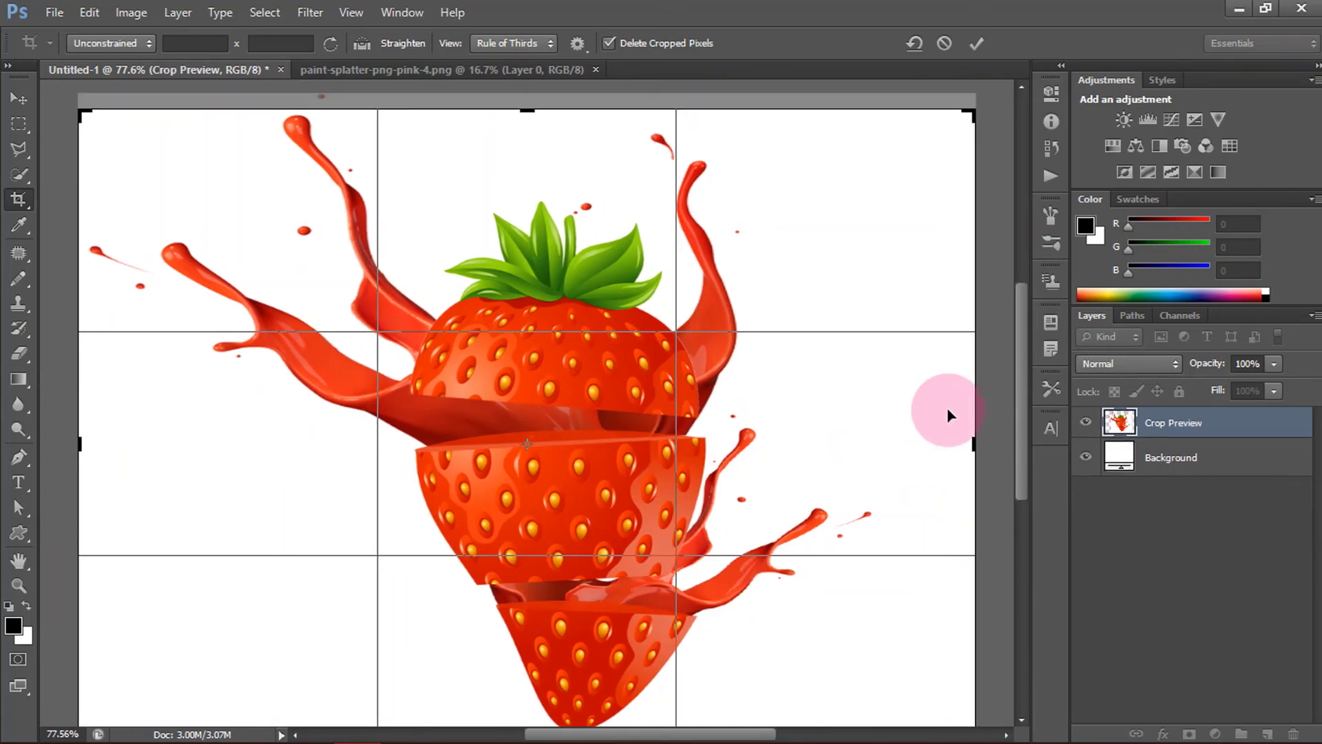
drag(974, 363, 996, 361)
Step: Extend the crop frame further above and below the strawberry, shift the artwork slightly left within it, and apply the crop
scroll(809, 407, down, 2)
drag(524, 548, 525, 566)
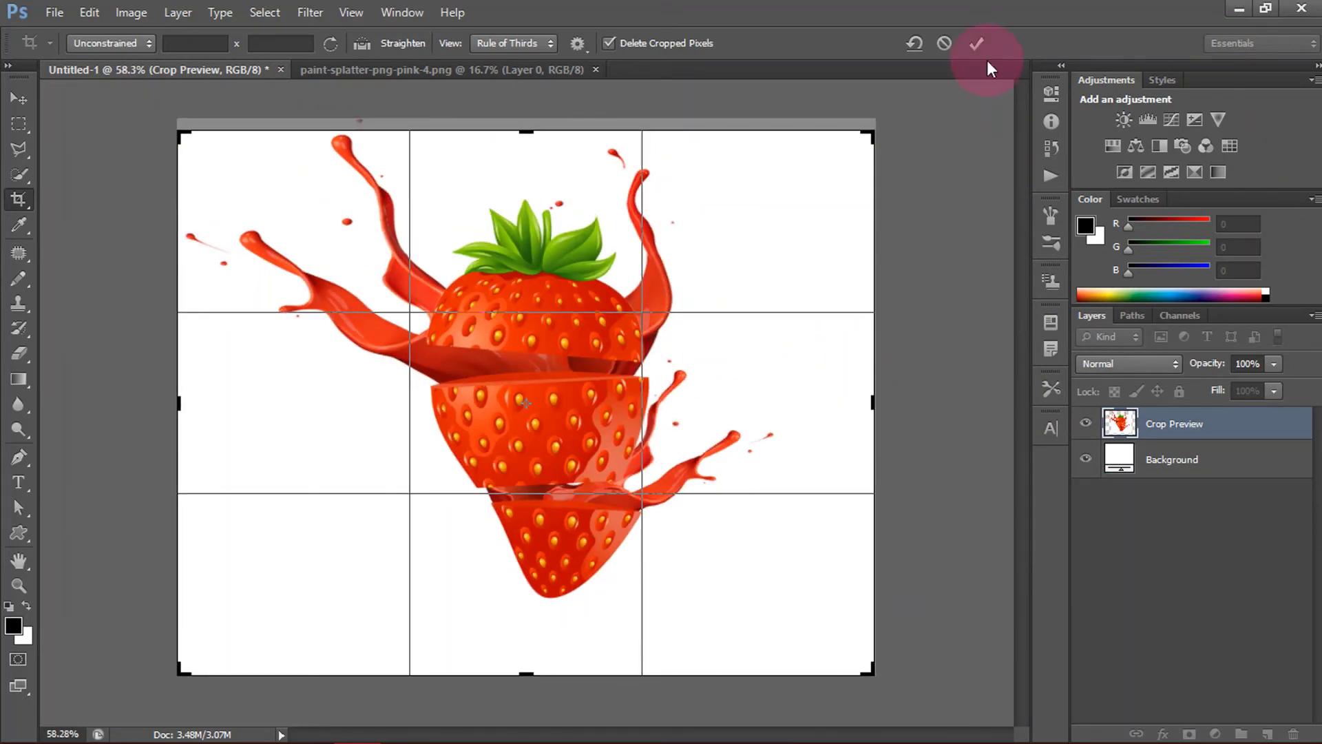
drag(594, 363, 574, 369)
drag(530, 132, 526, 112)
drag(533, 692, 527, 704)
click(975, 43)
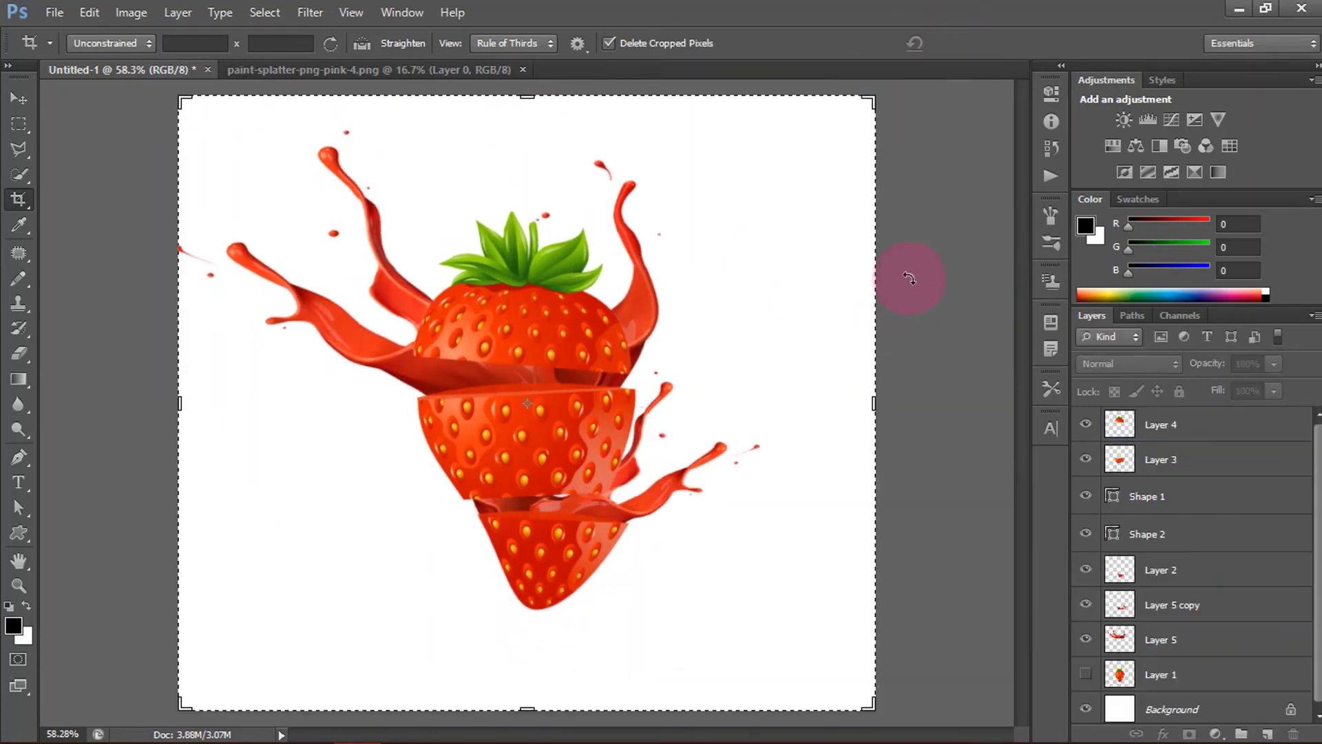
Step: Add a Gradient Fill layer directly above the Background and set its style to Radial
click(1174, 704)
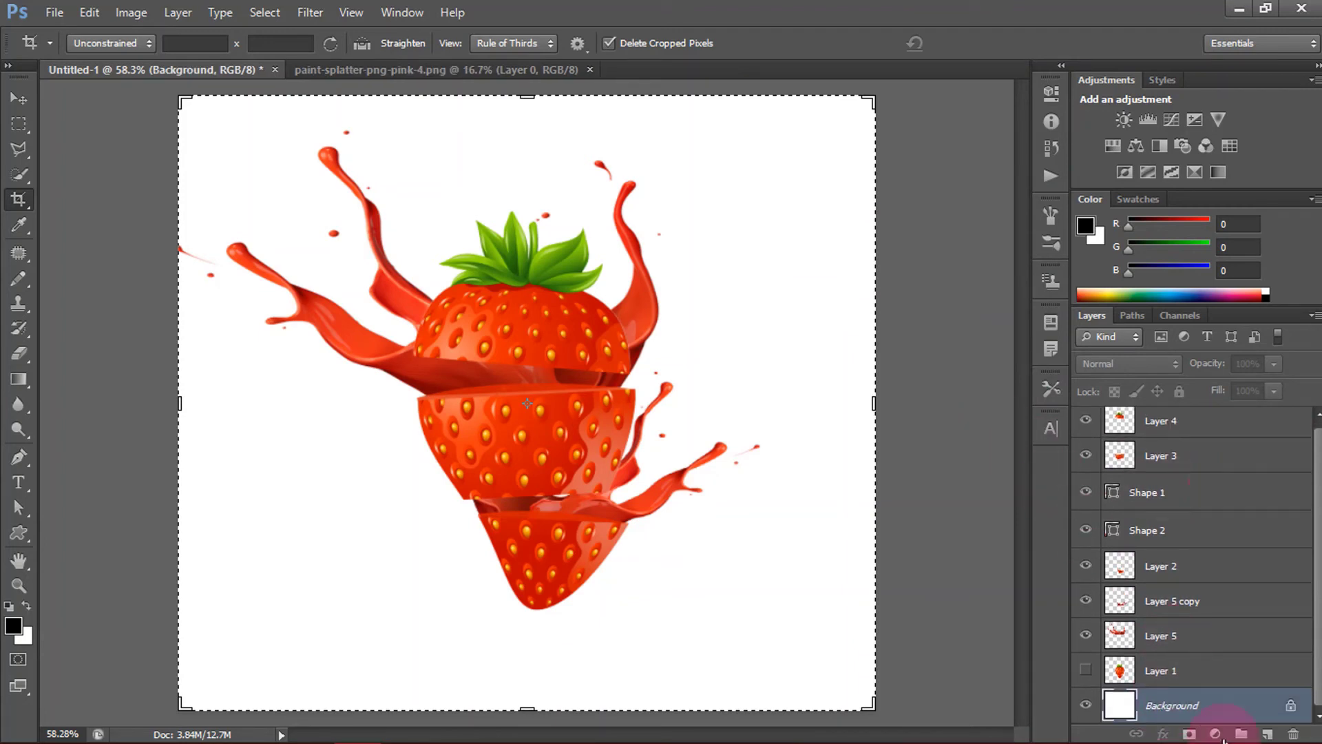
click(12, 107)
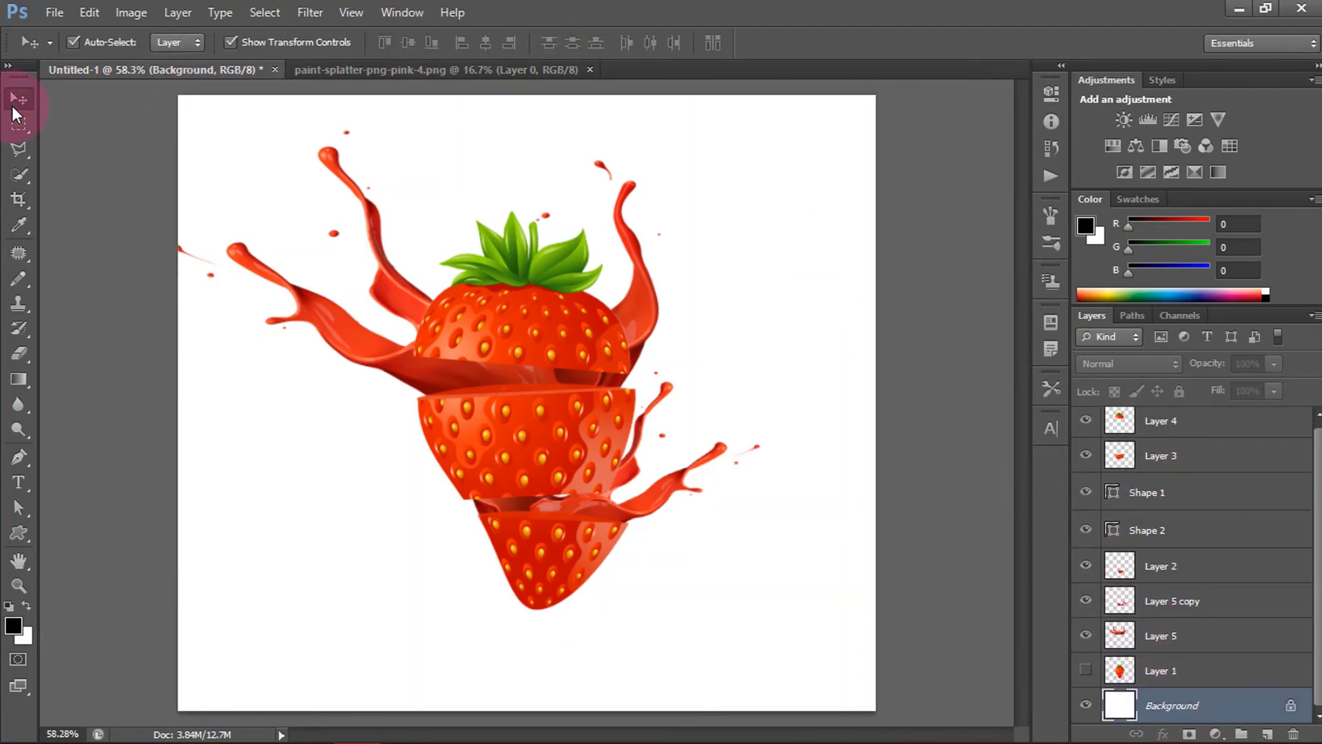
click(1216, 734)
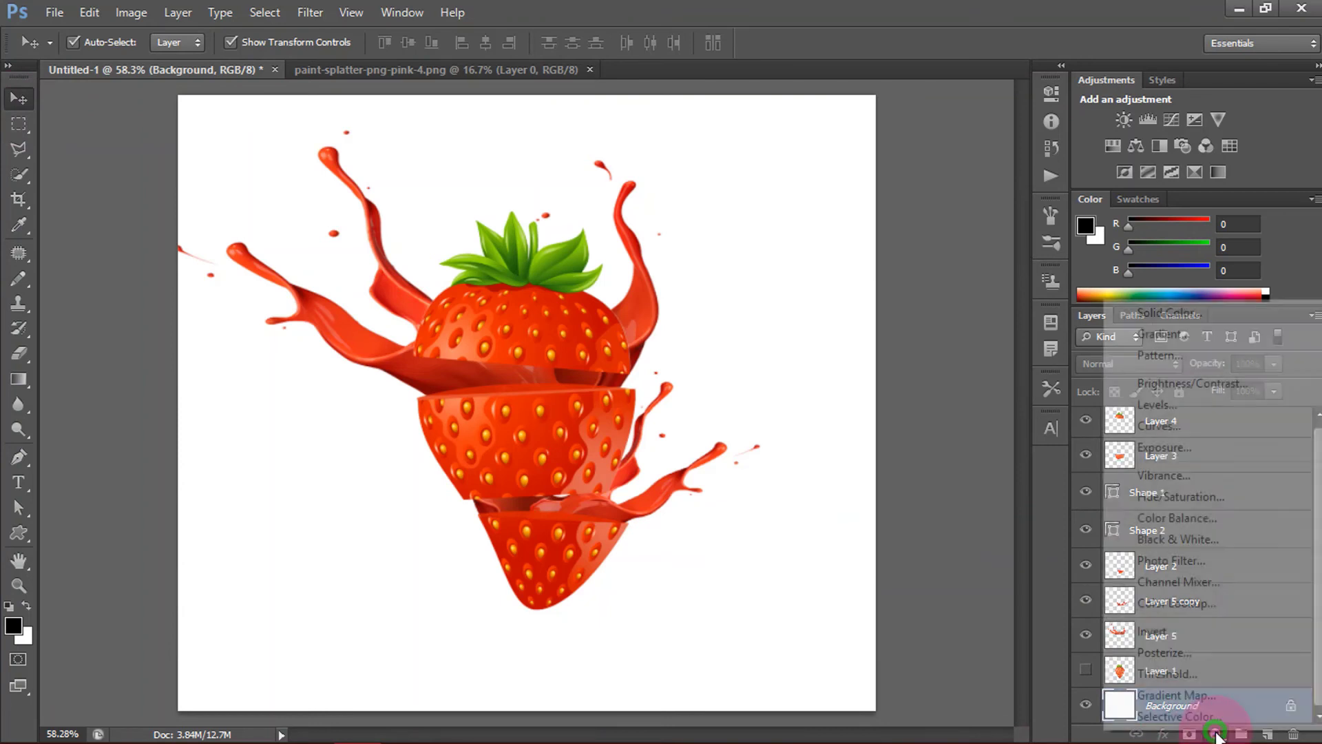
click(1165, 333)
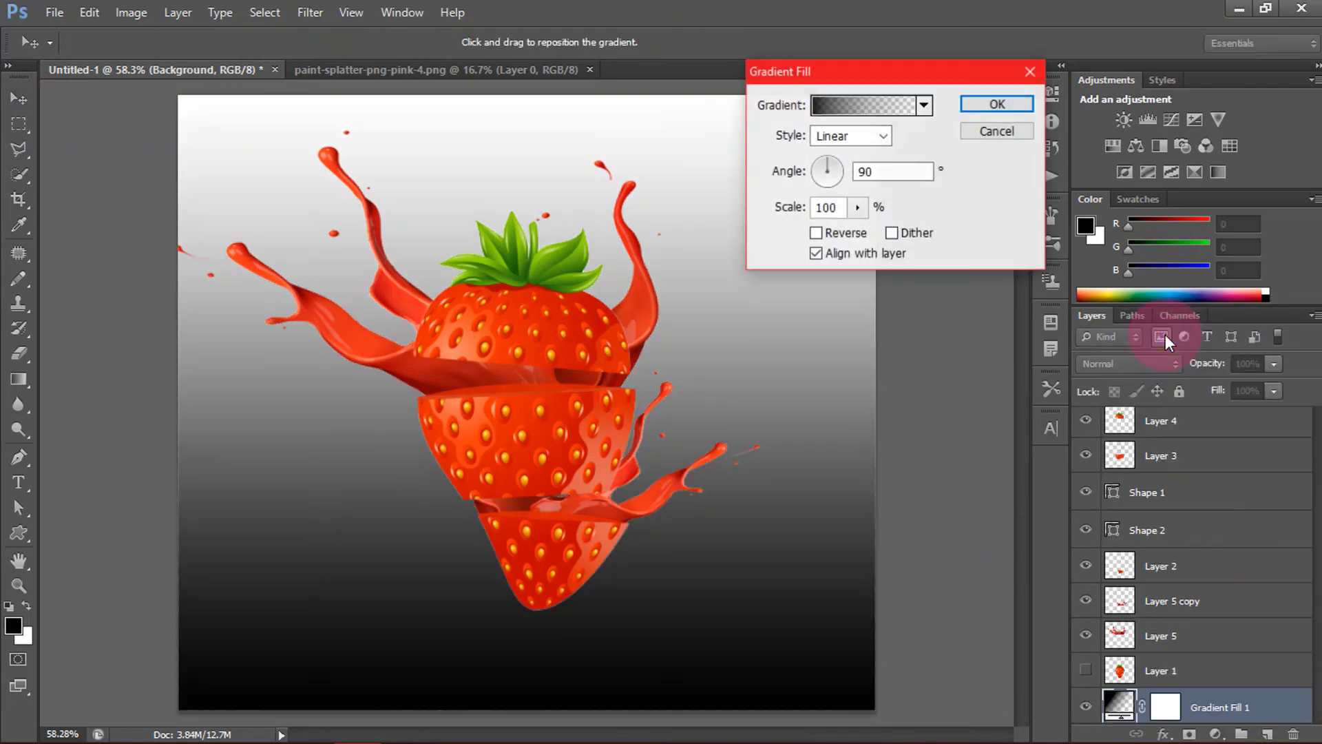
click(872, 138)
click(877, 168)
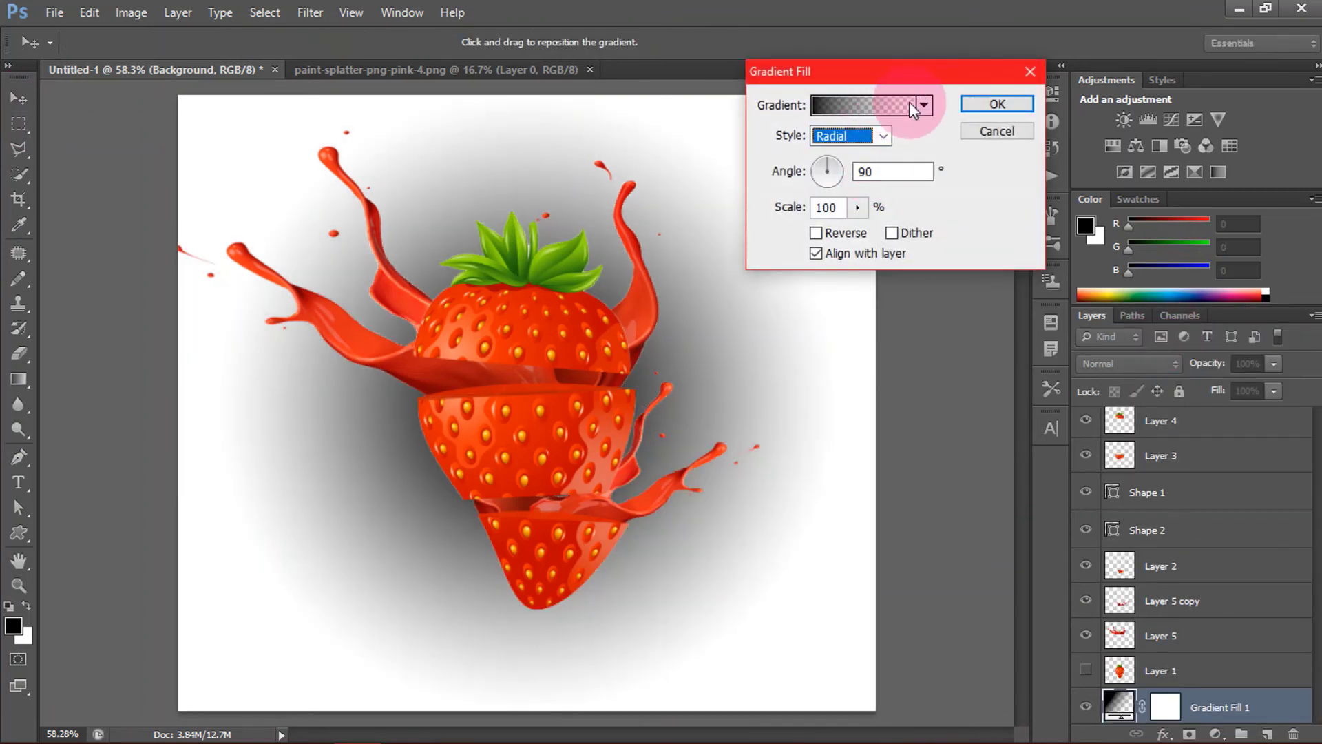
Step: Edit the fill's gradient and set its starting colour stop to bright pink #f905b1
click(848, 104)
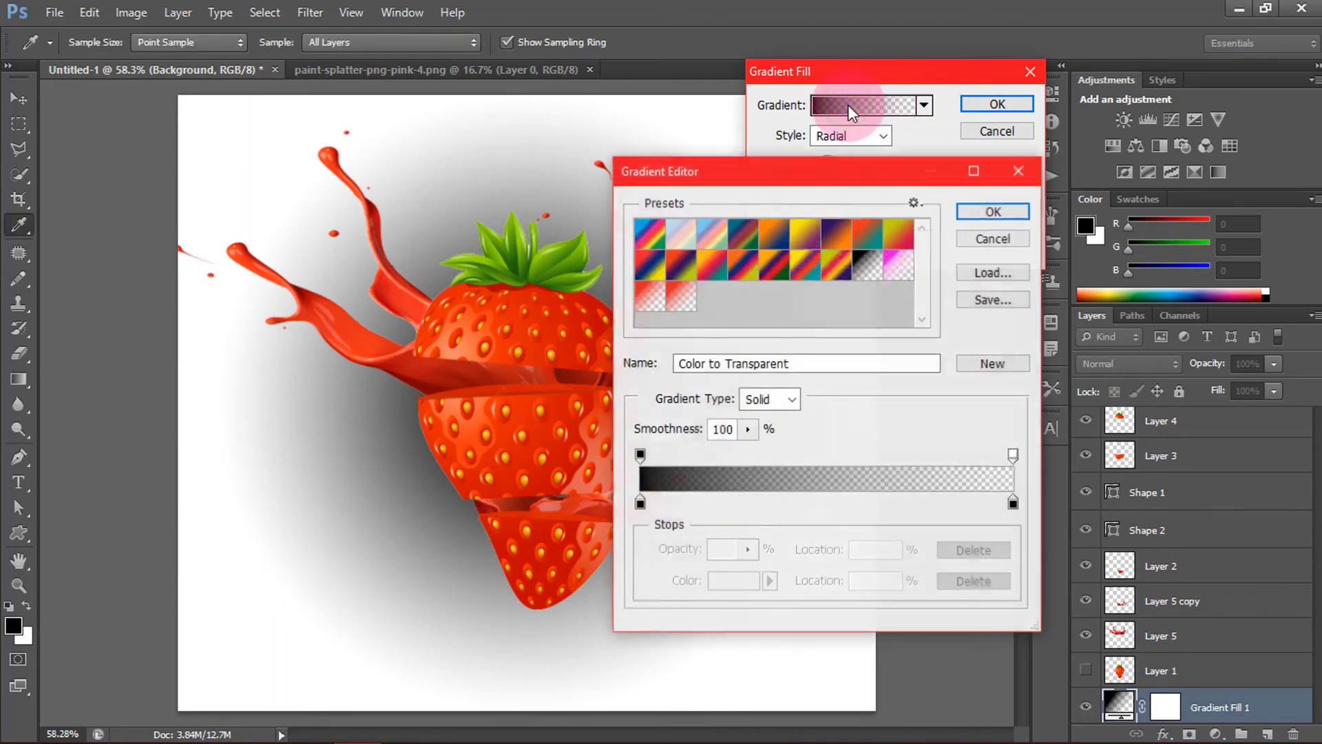
click(640, 505)
click(732, 580)
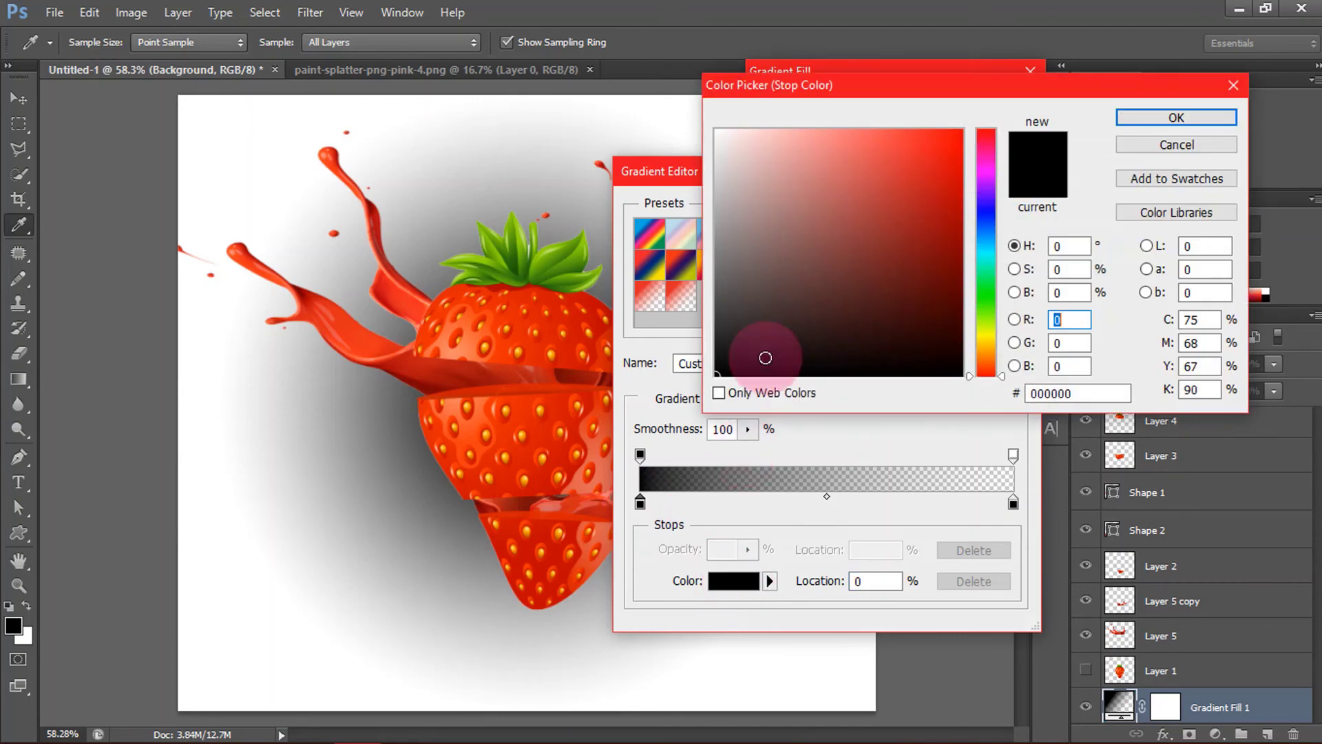
click(986, 169)
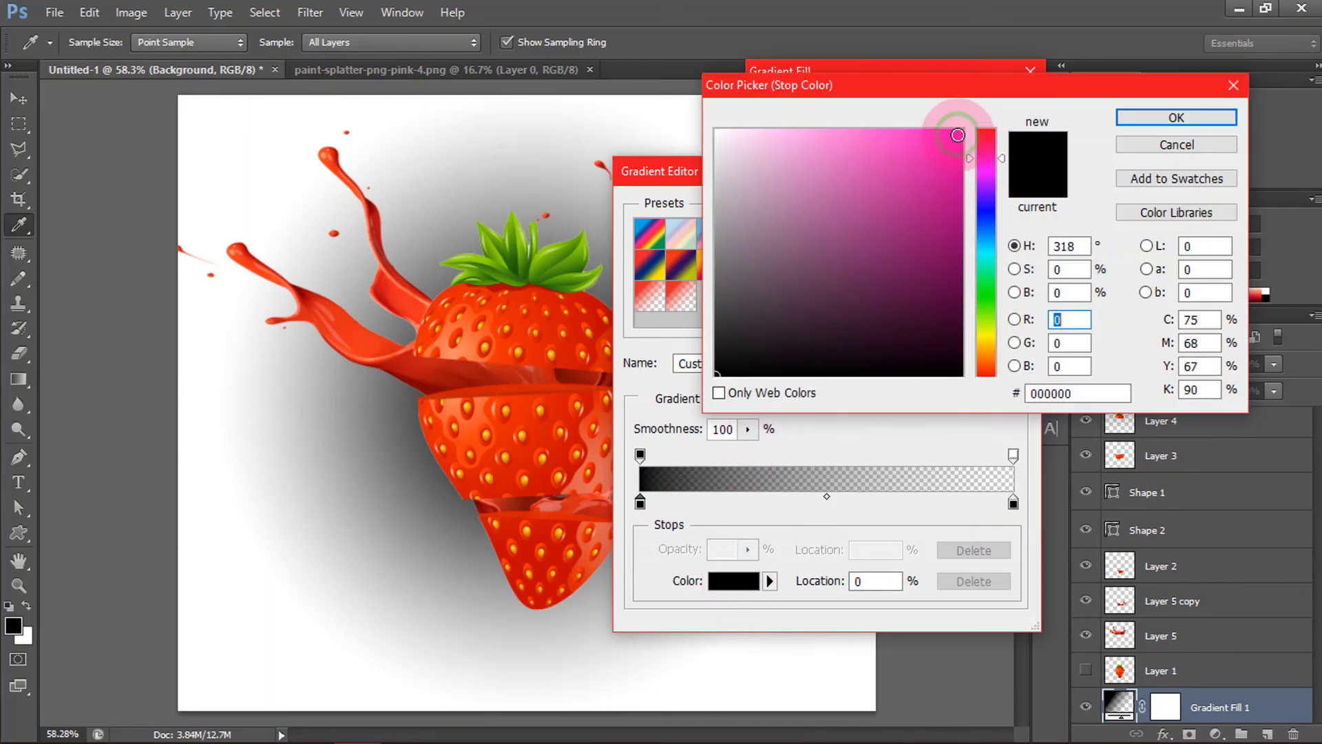
click(958, 135)
click(1176, 118)
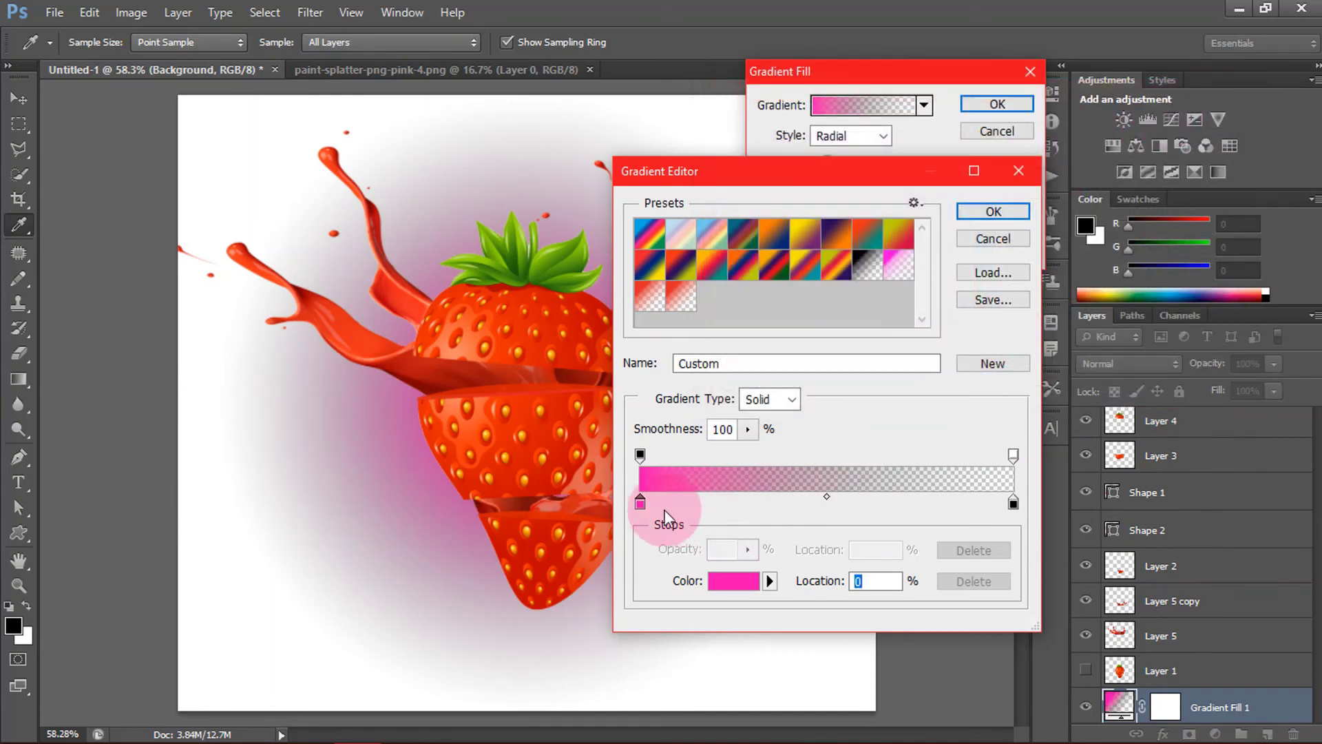
Step: Reverse the gradient's stops, placing 0% opacity at the start and opaque pink at 100%, with the colour midpoint at 18%
drag(641, 503, 1000, 500)
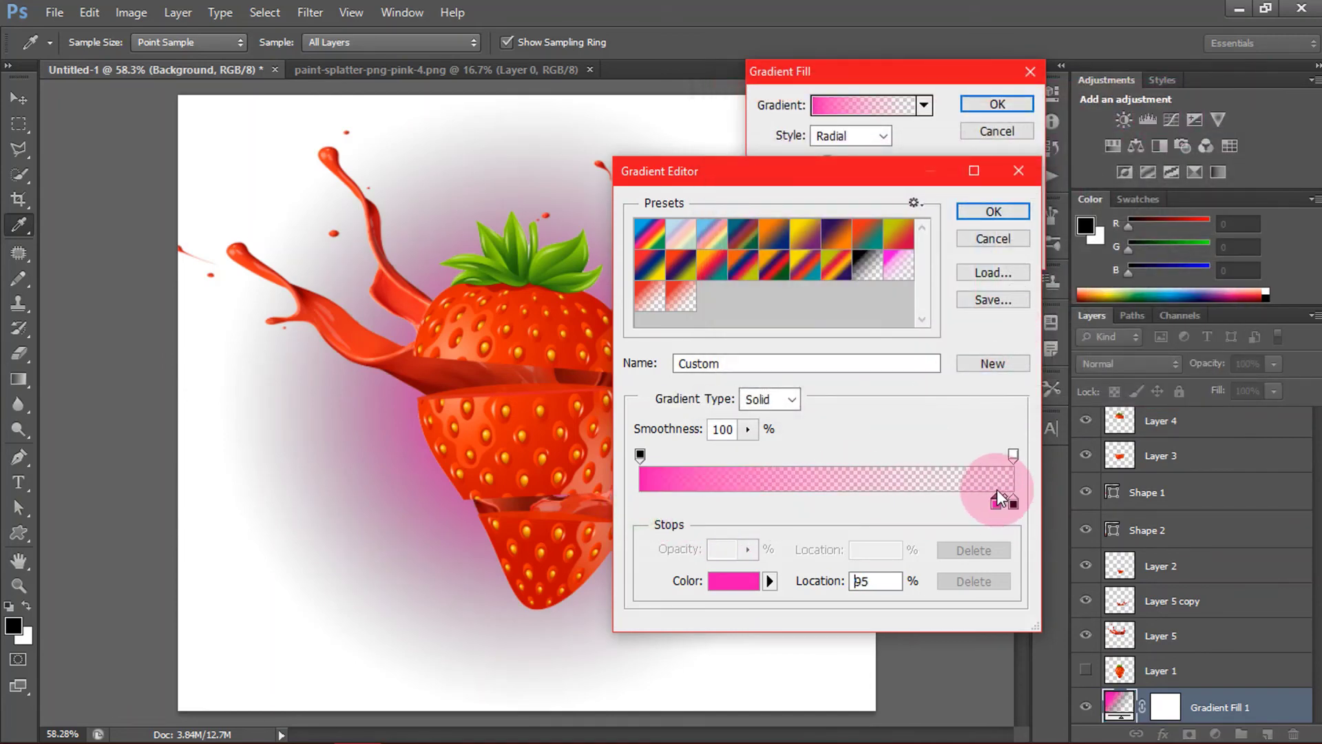
drag(658, 502, 623, 448)
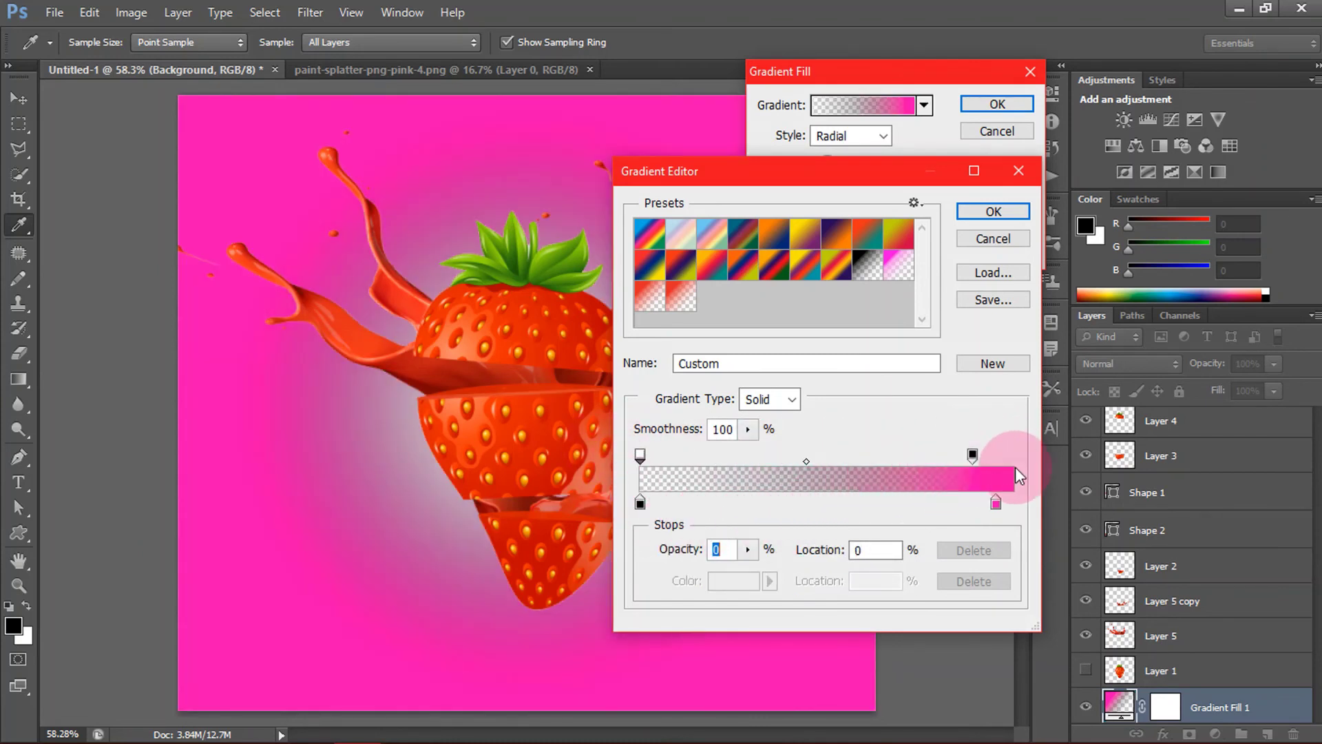
drag(977, 454, 1044, 453)
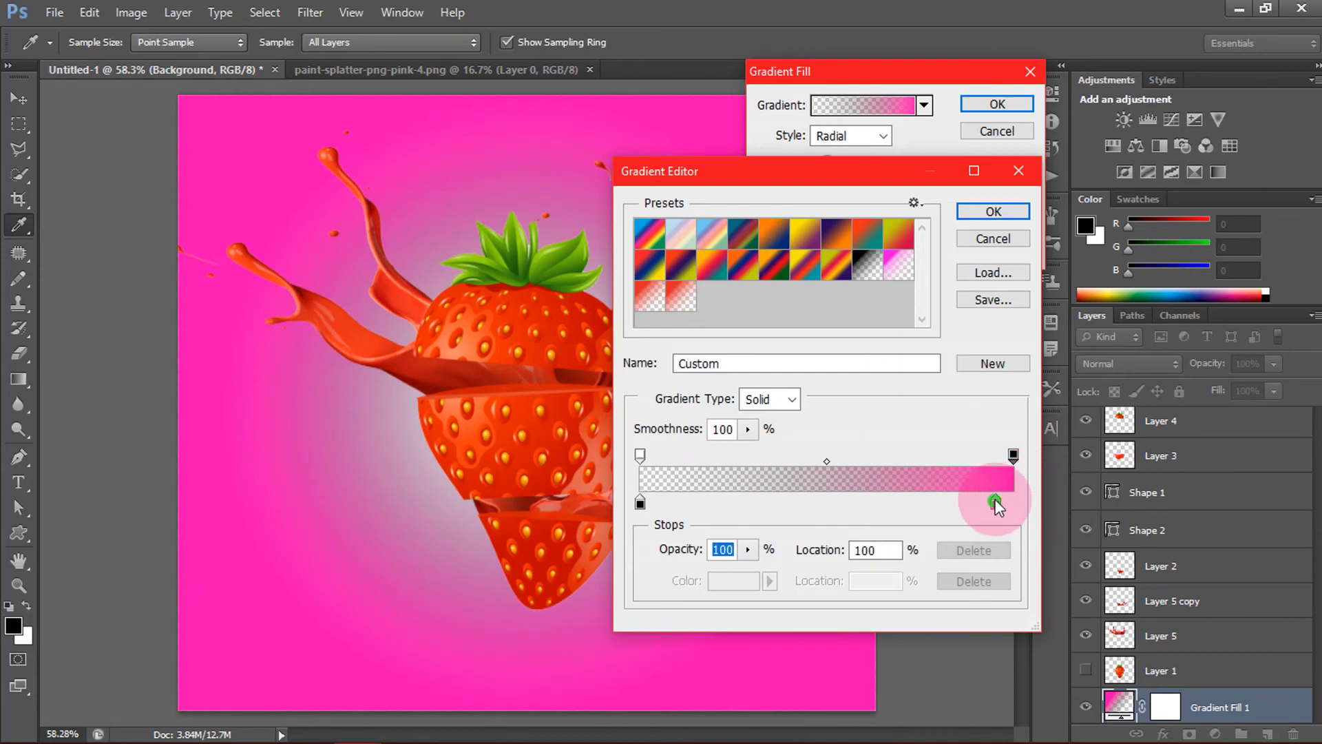
drag(996, 502, 1031, 500)
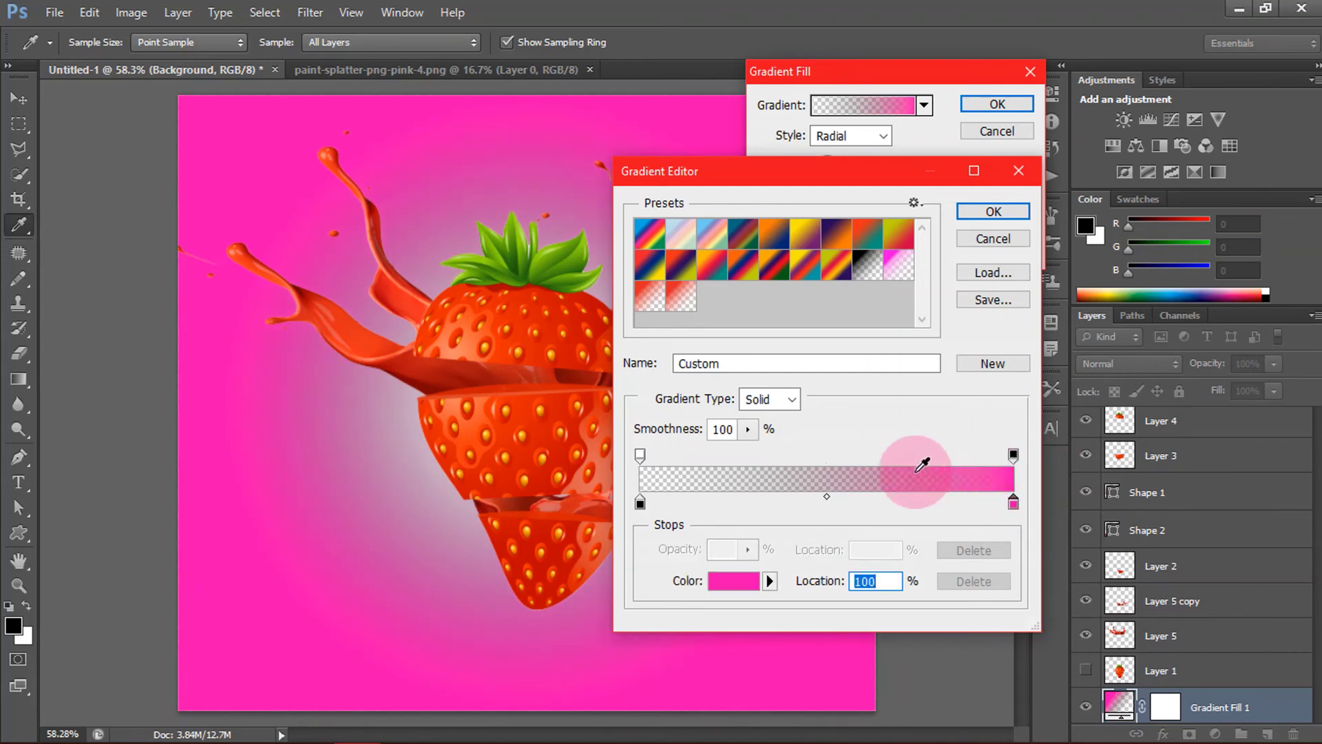
drag(827, 499, 708, 497)
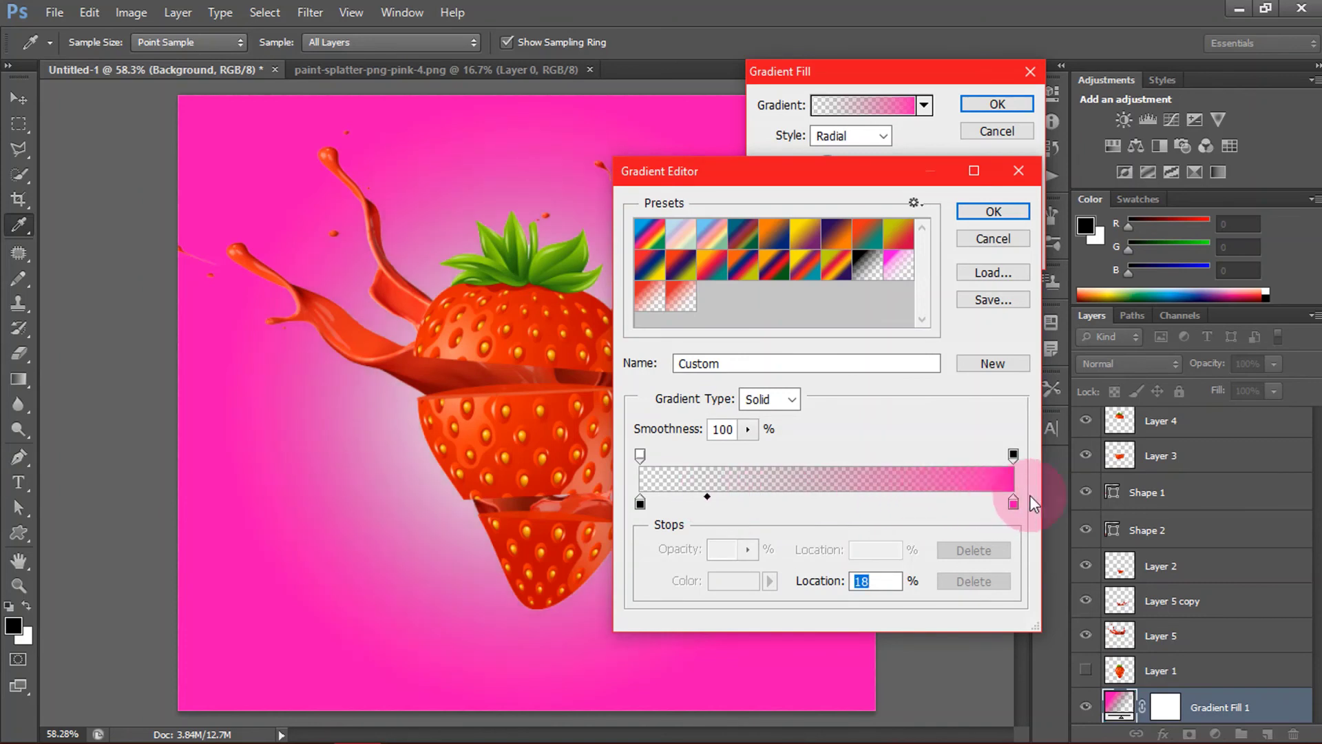
Step: Recolour the gradient's end stop with an orange-red sampled from the strawberry's middle slice and accept the edited gradient
click(1012, 456)
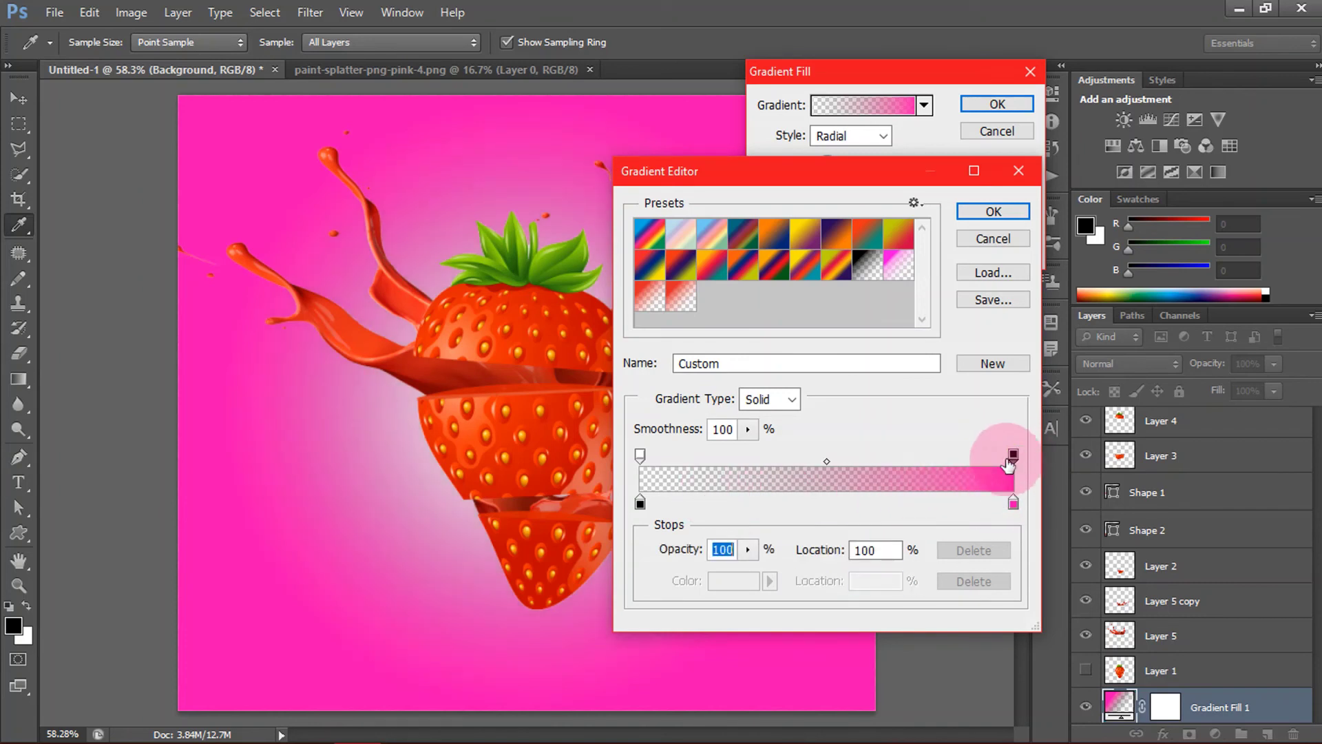
click(1013, 504)
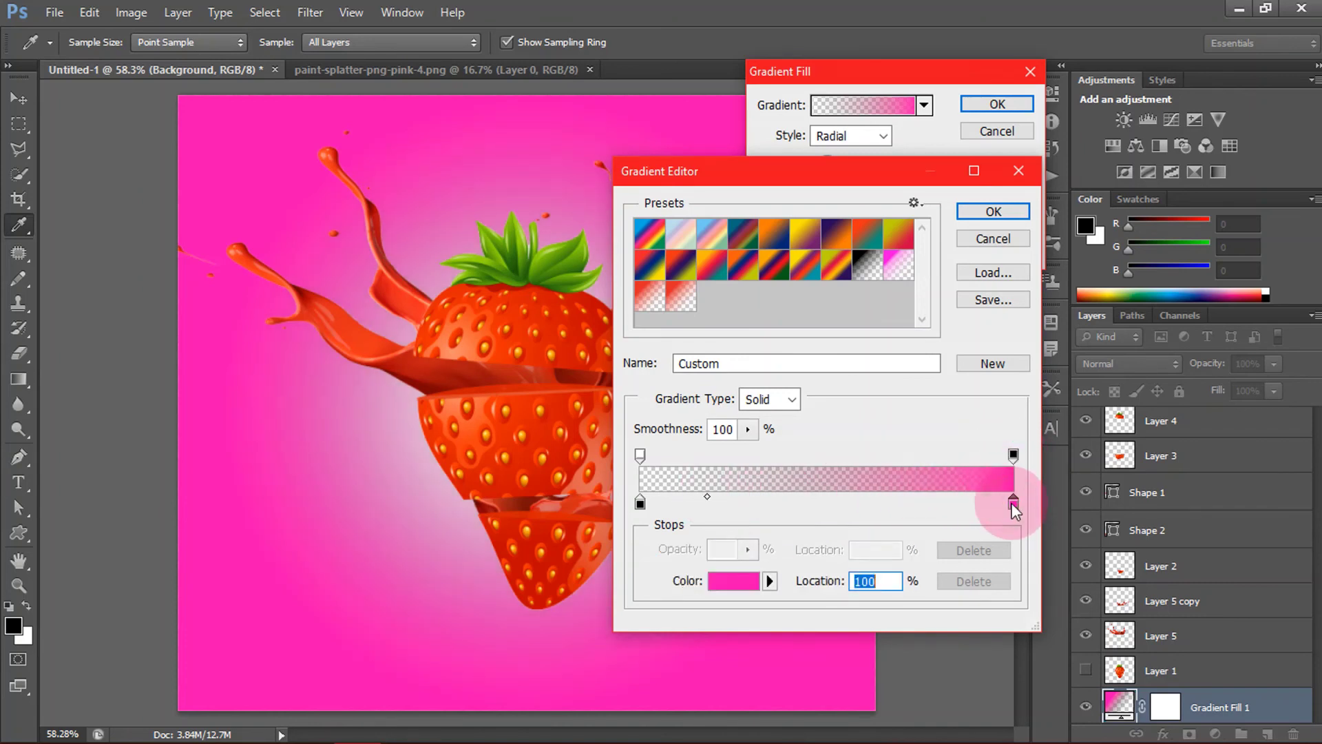
click(747, 589)
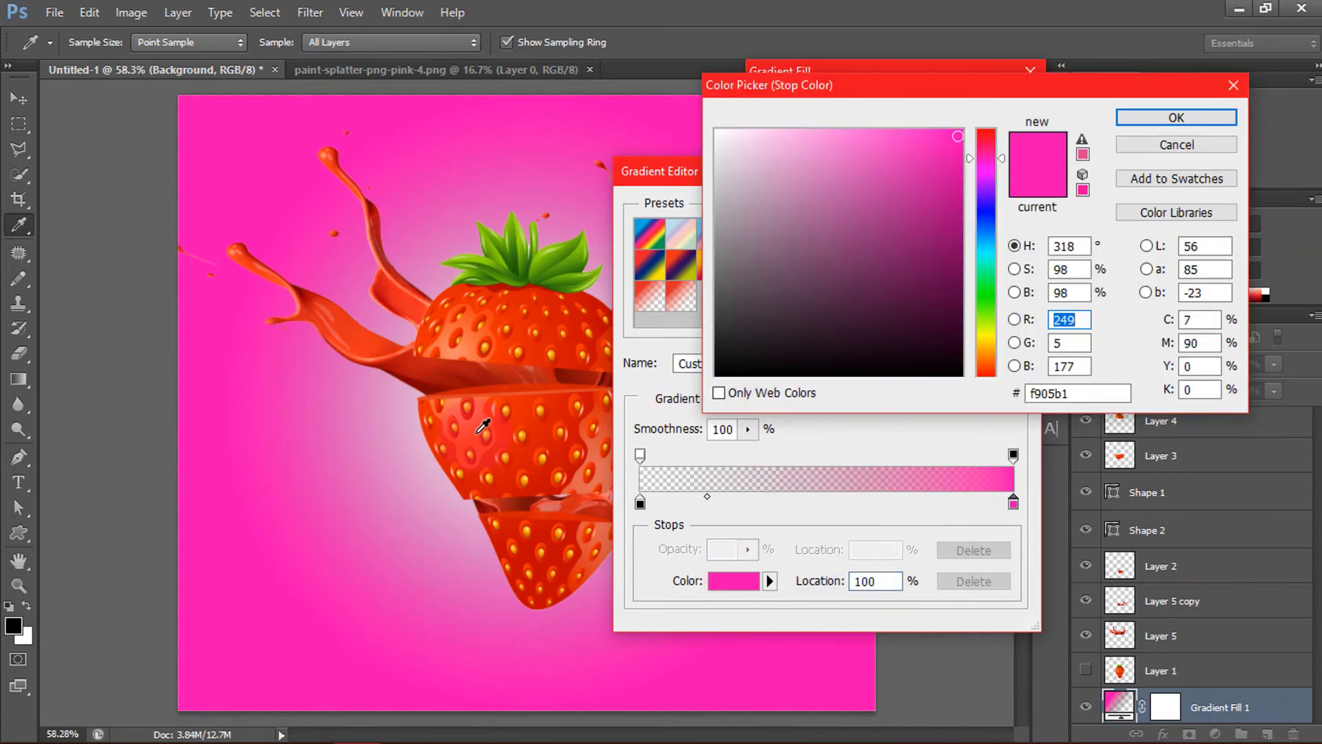
click(476, 433)
click(1175, 117)
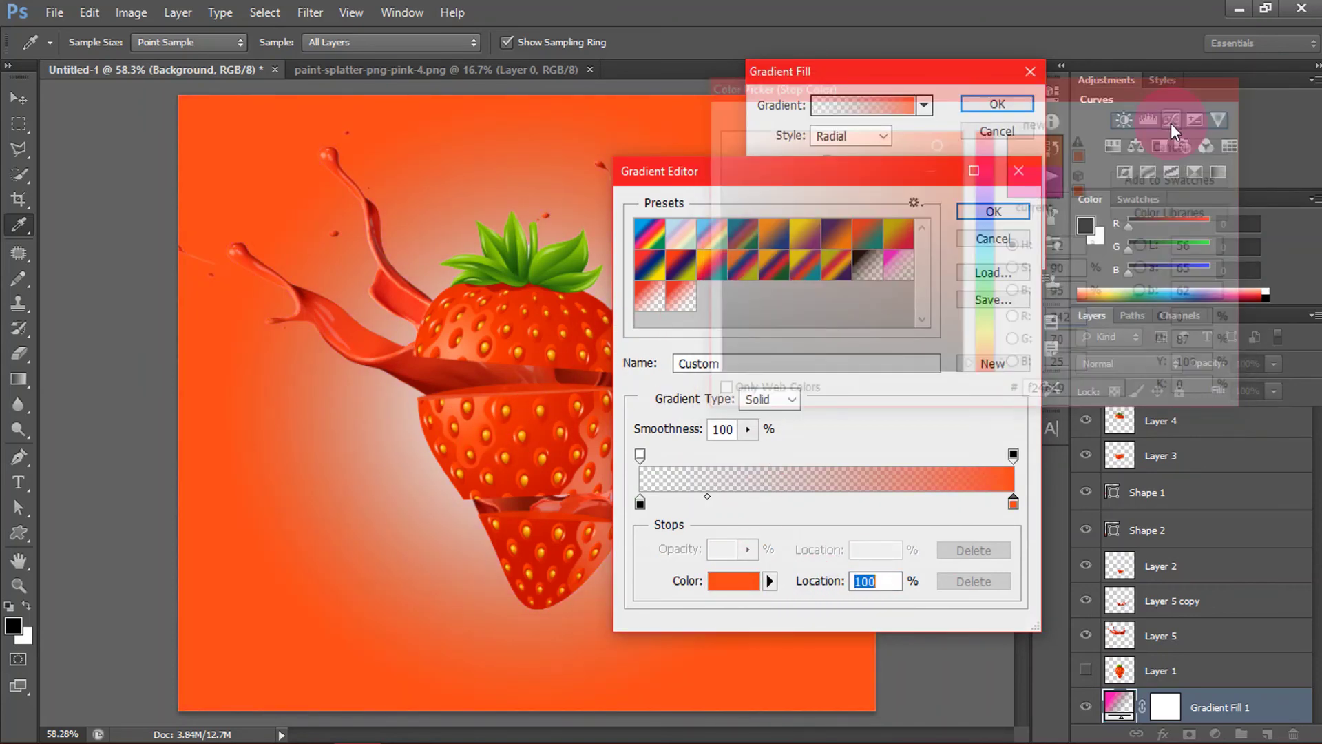
click(991, 208)
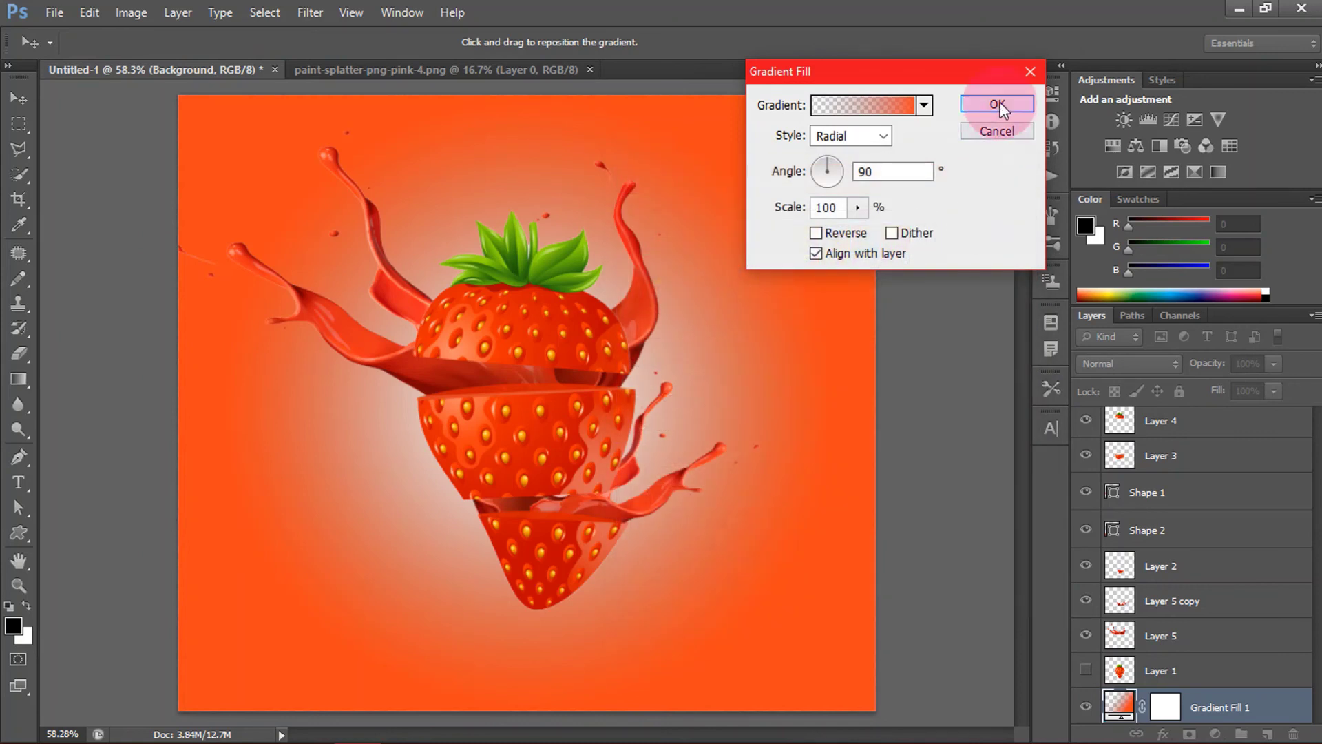
Step: Apply the radial gradient fill with a 90° angle and 100% scale, and activate the Move tool
click(999, 102)
key(v)
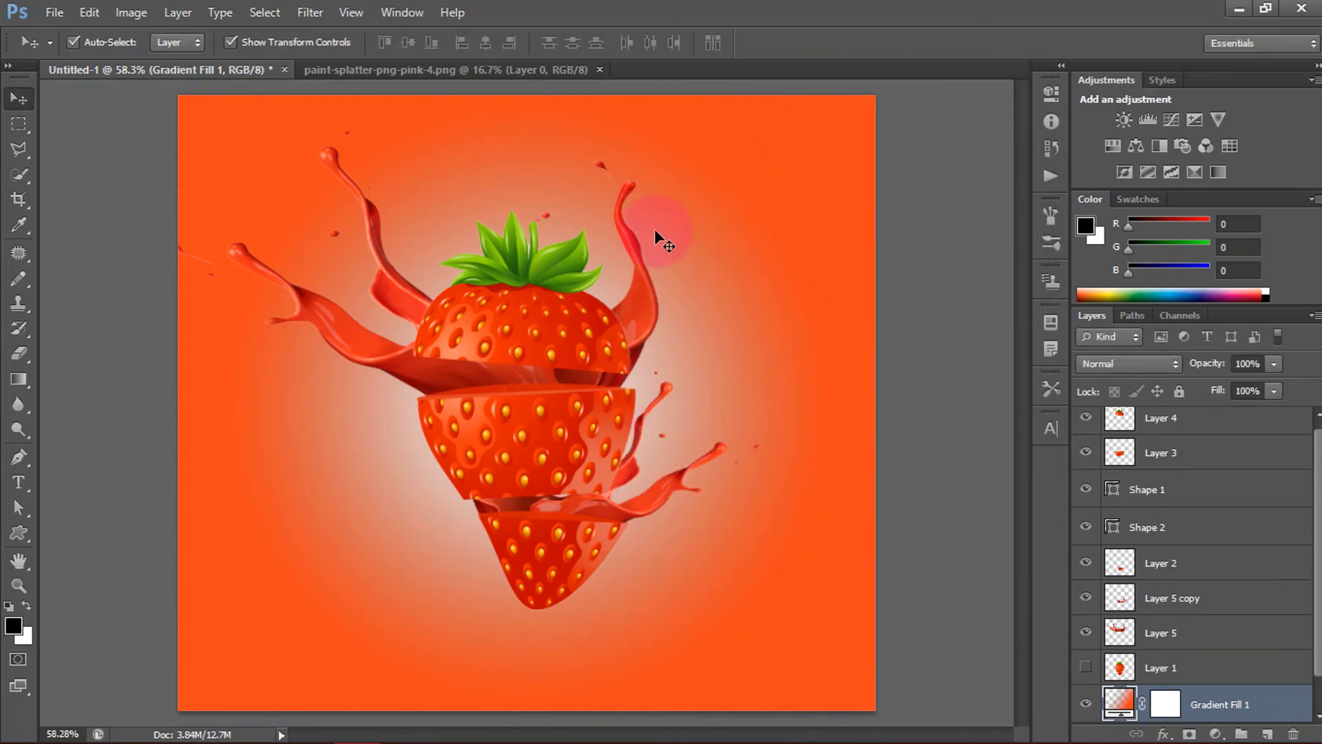
Step: Open the sword image 07-88ITD.png from the Video4 folder inside PhotoShop
click(49, 12)
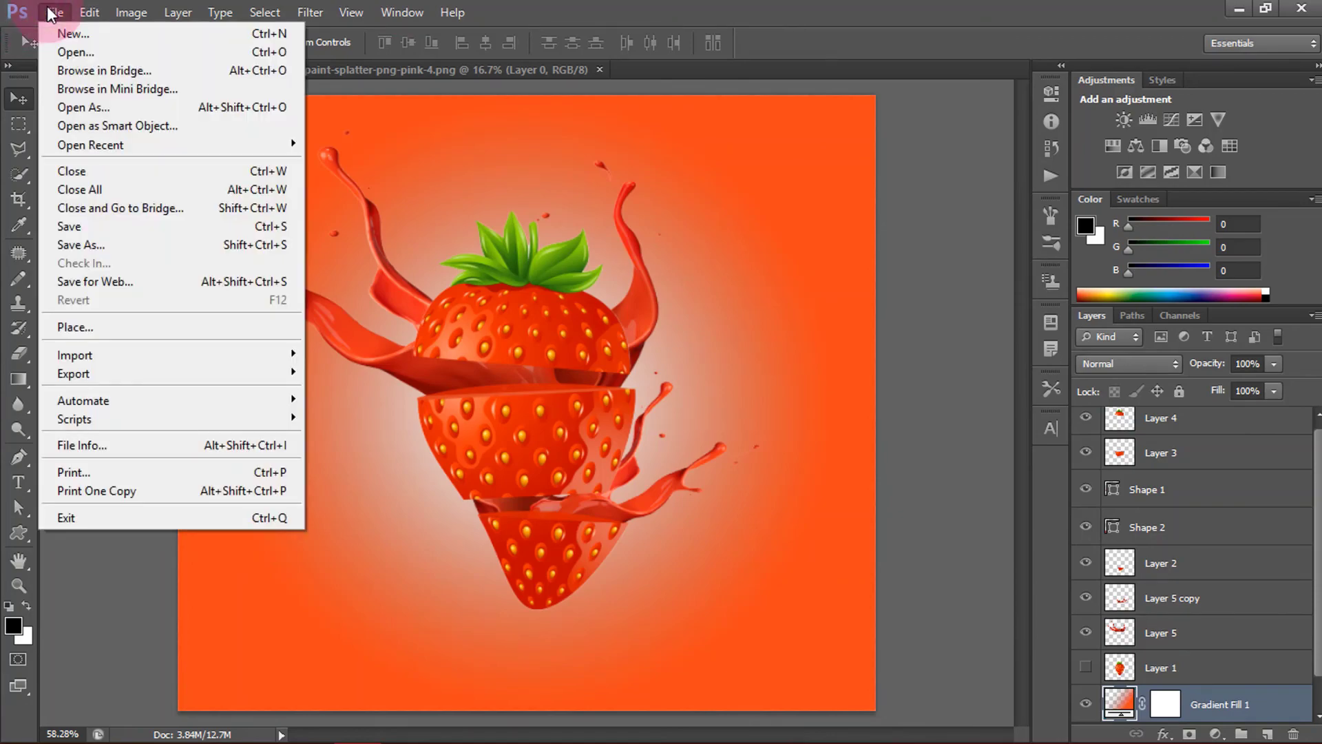
click(64, 48)
click(311, 55)
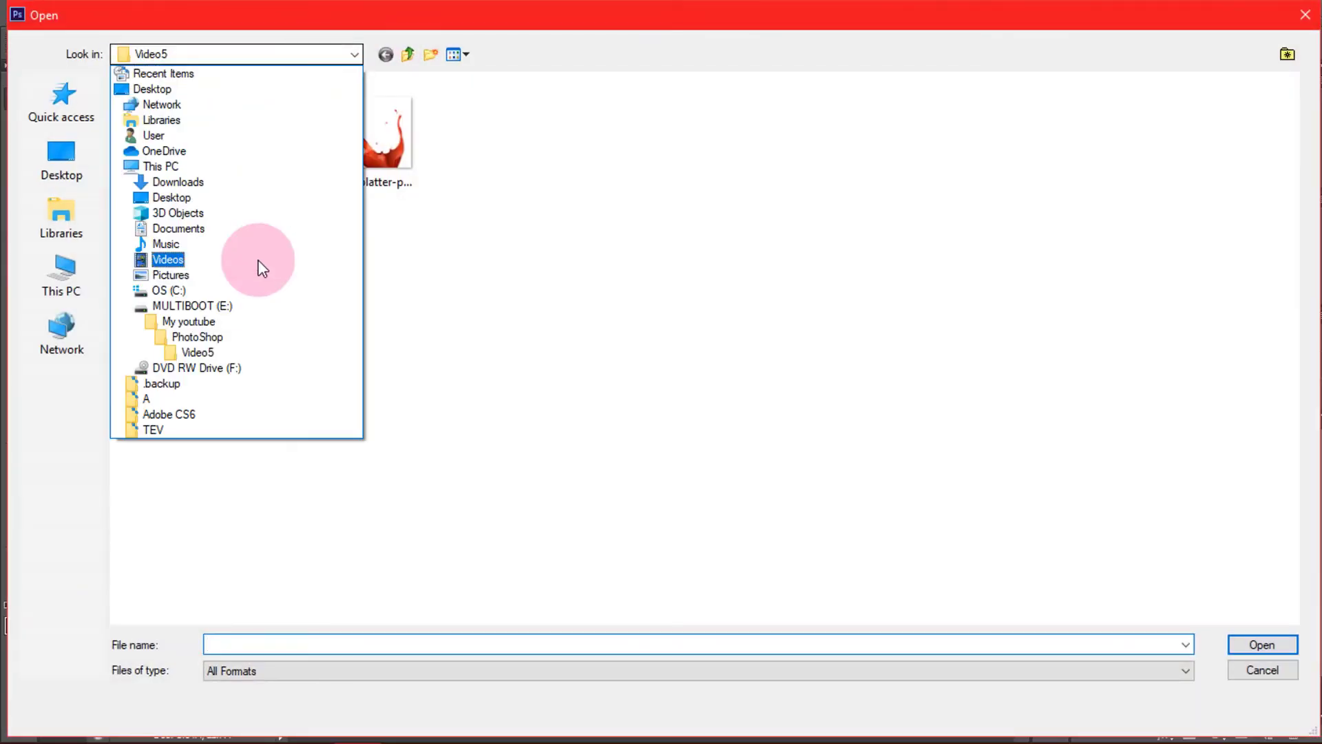
click(218, 336)
double_click(371, 128)
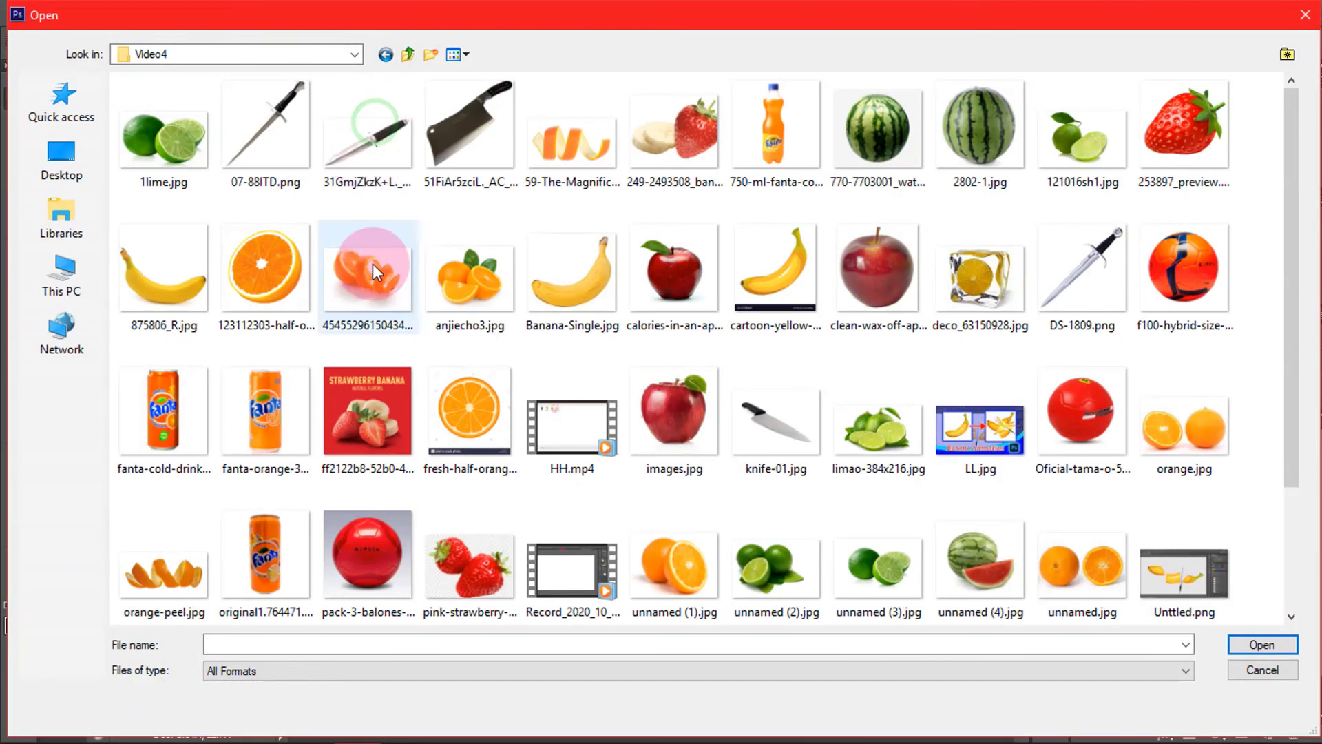
click(262, 134)
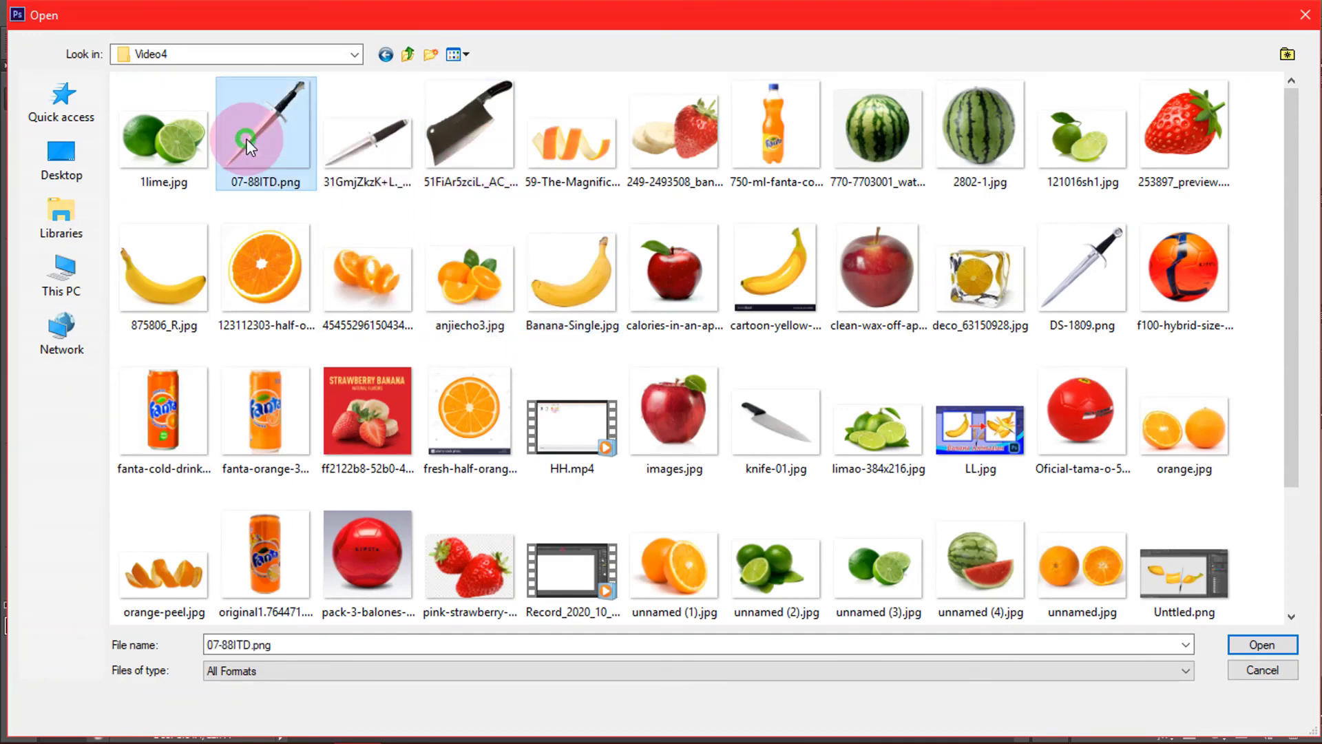
double_click(245, 136)
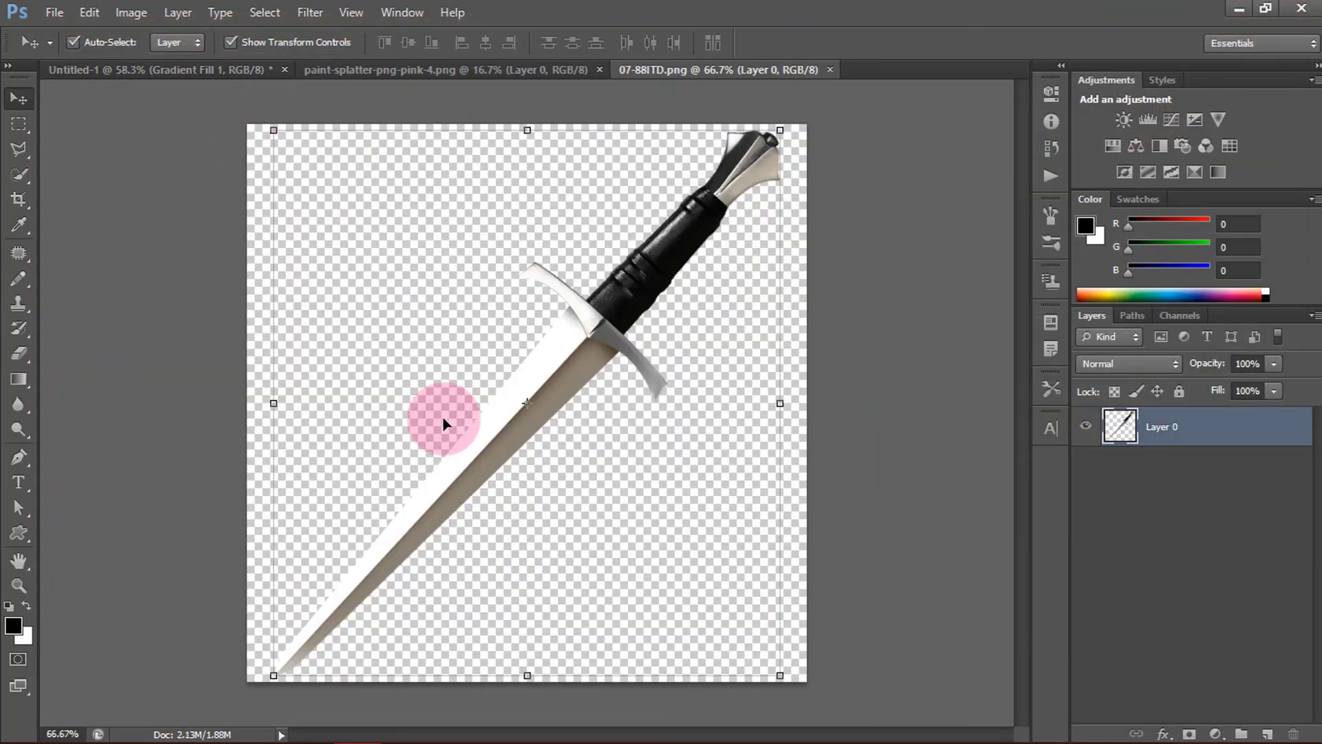
Step: Place the sword in the Untitled-1 strawberry composition, rotated about 74° and stacked above all other layers
drag(442, 417, 400, 377)
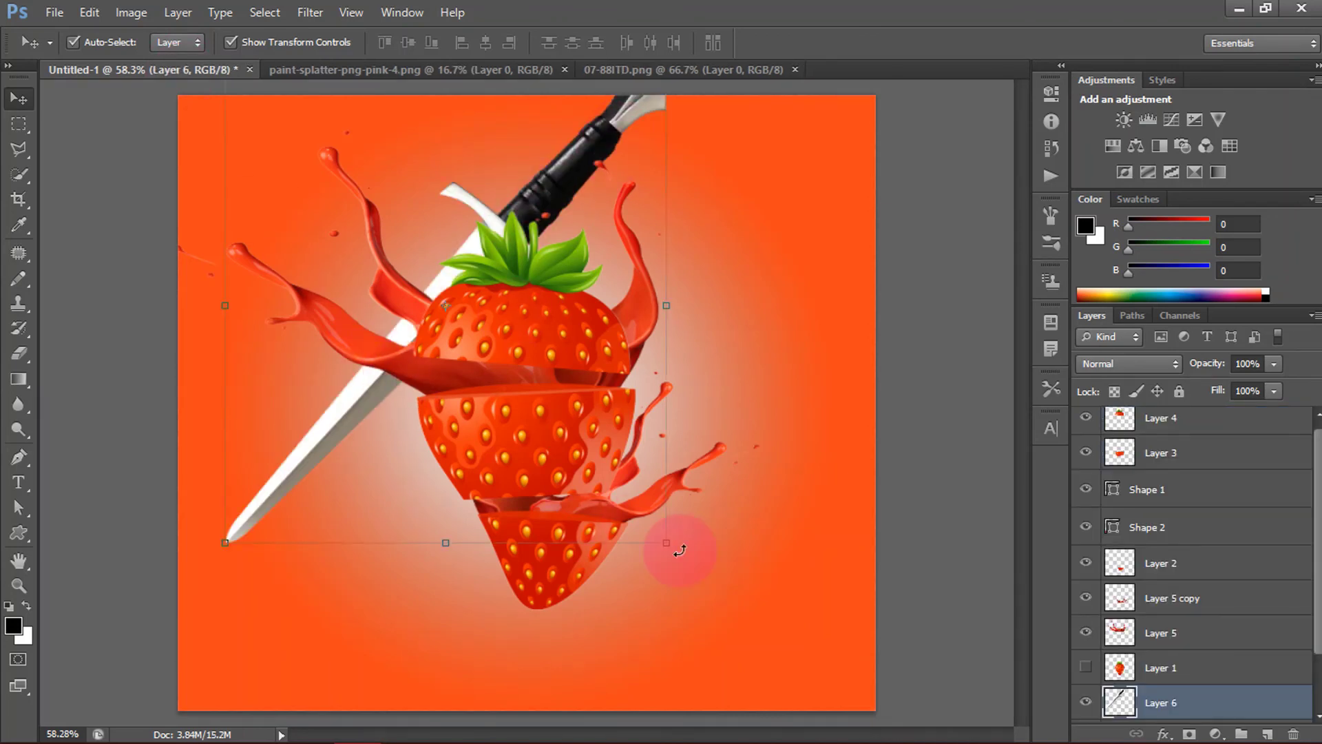
drag(673, 546, 269, 568)
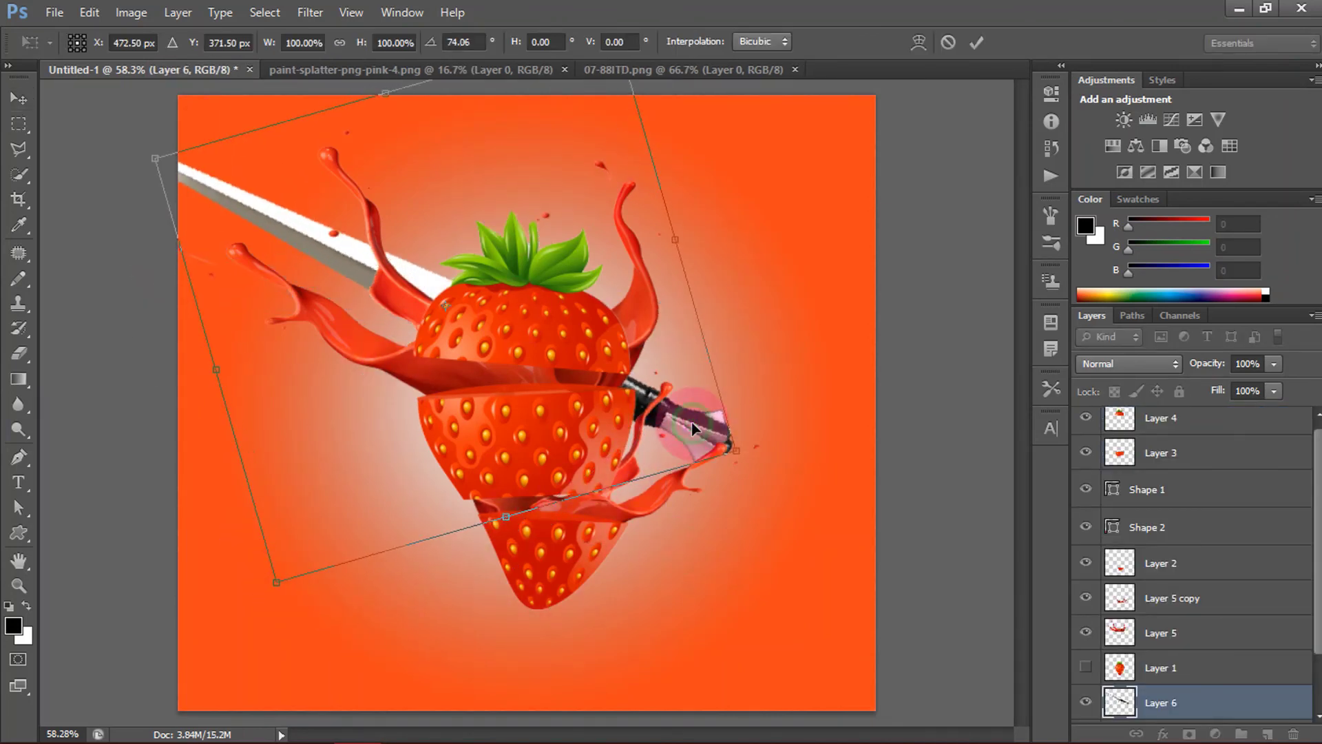
drag(692, 426, 815, 553)
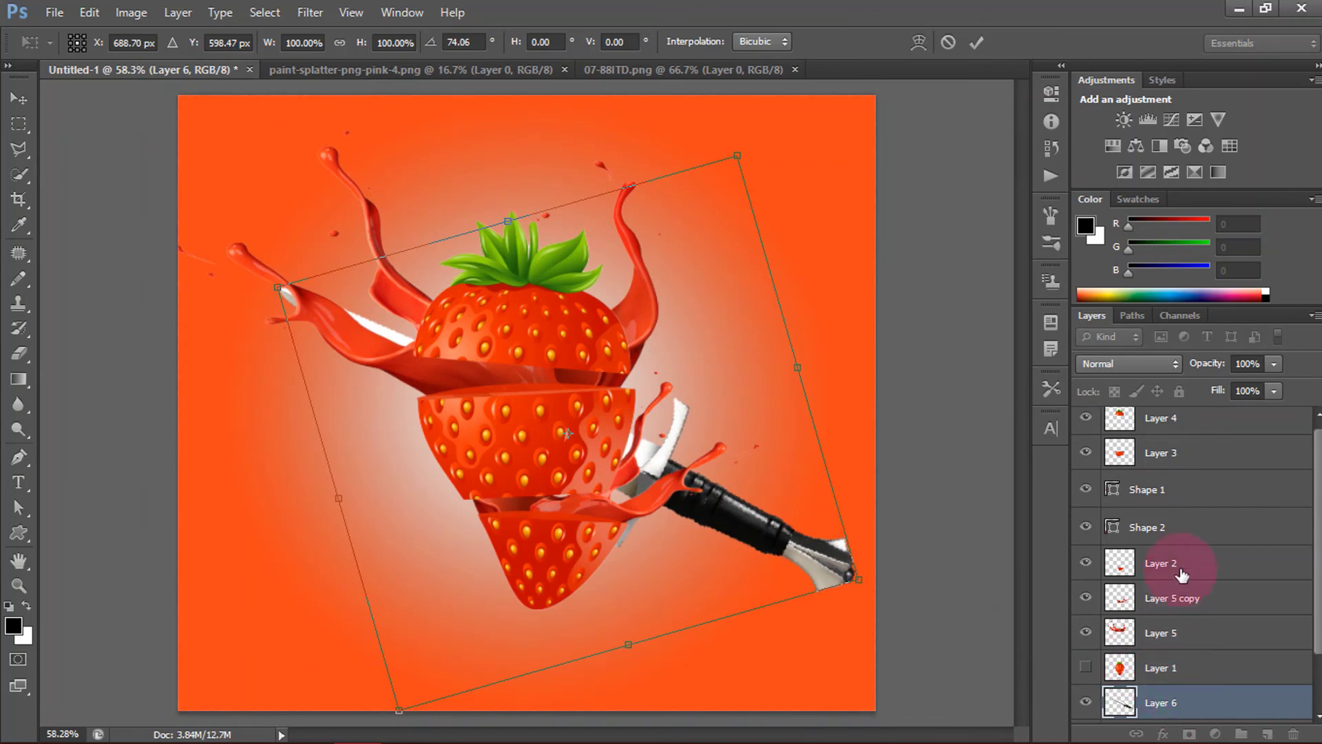
click(980, 39)
drag(1210, 706, 1204, 422)
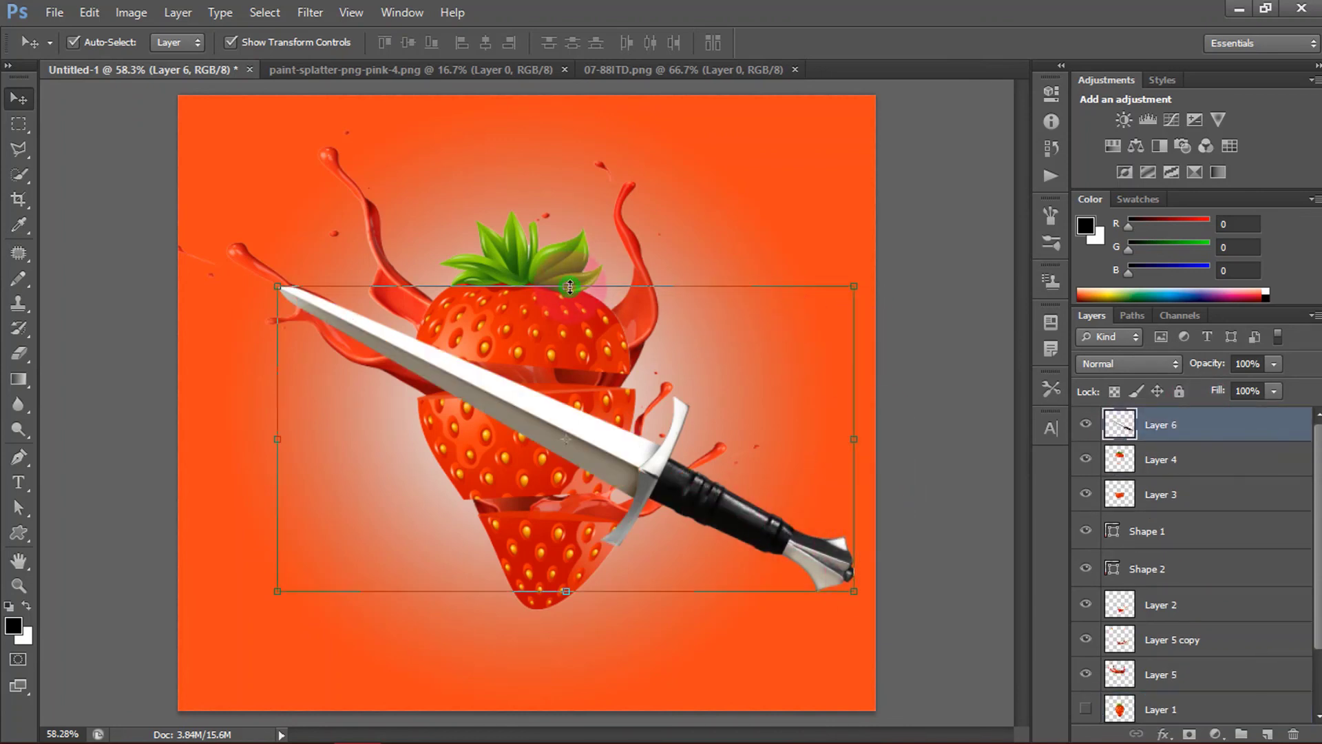
Step: Transform the sword to about 89% width and 40% height, tilted about -16.75°, and lay it across the bottom strawberry slice
drag(566, 286, 566, 468)
drag(856, 534, 791, 528)
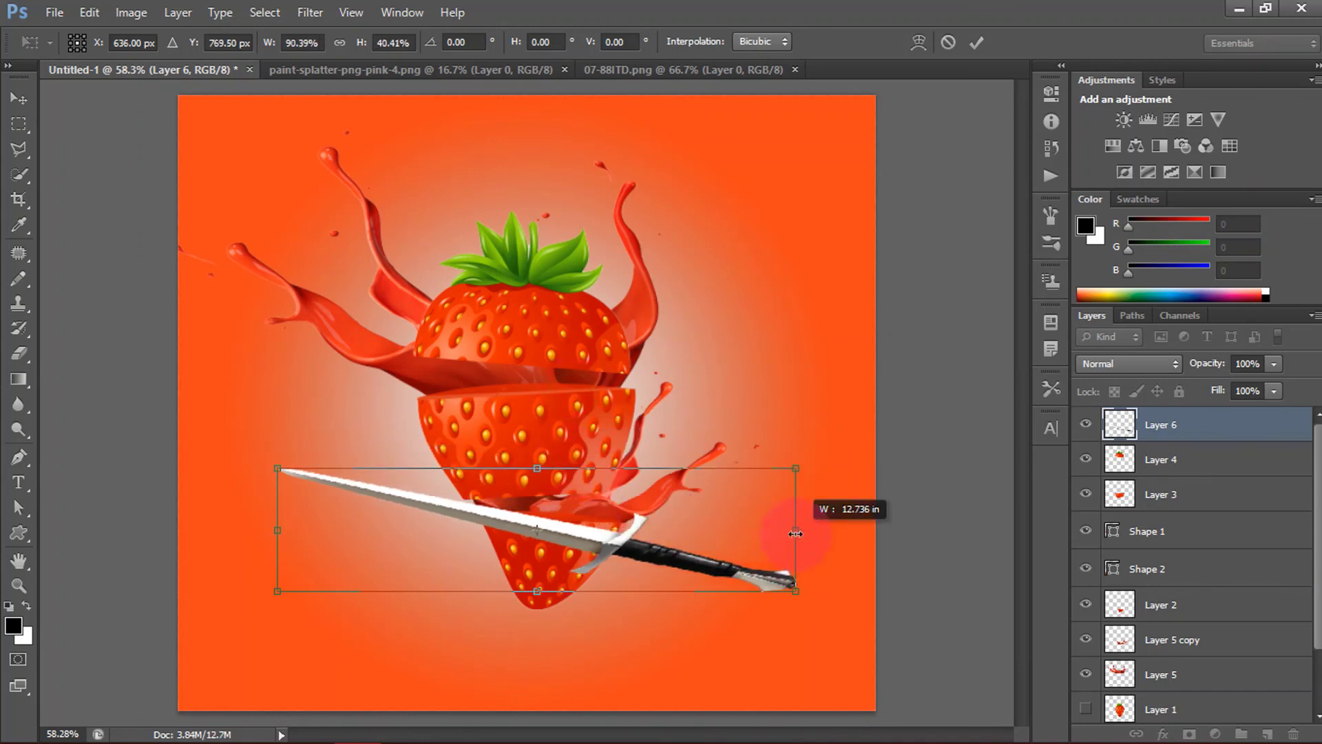
drag(723, 560, 738, 424)
drag(831, 474, 836, 387)
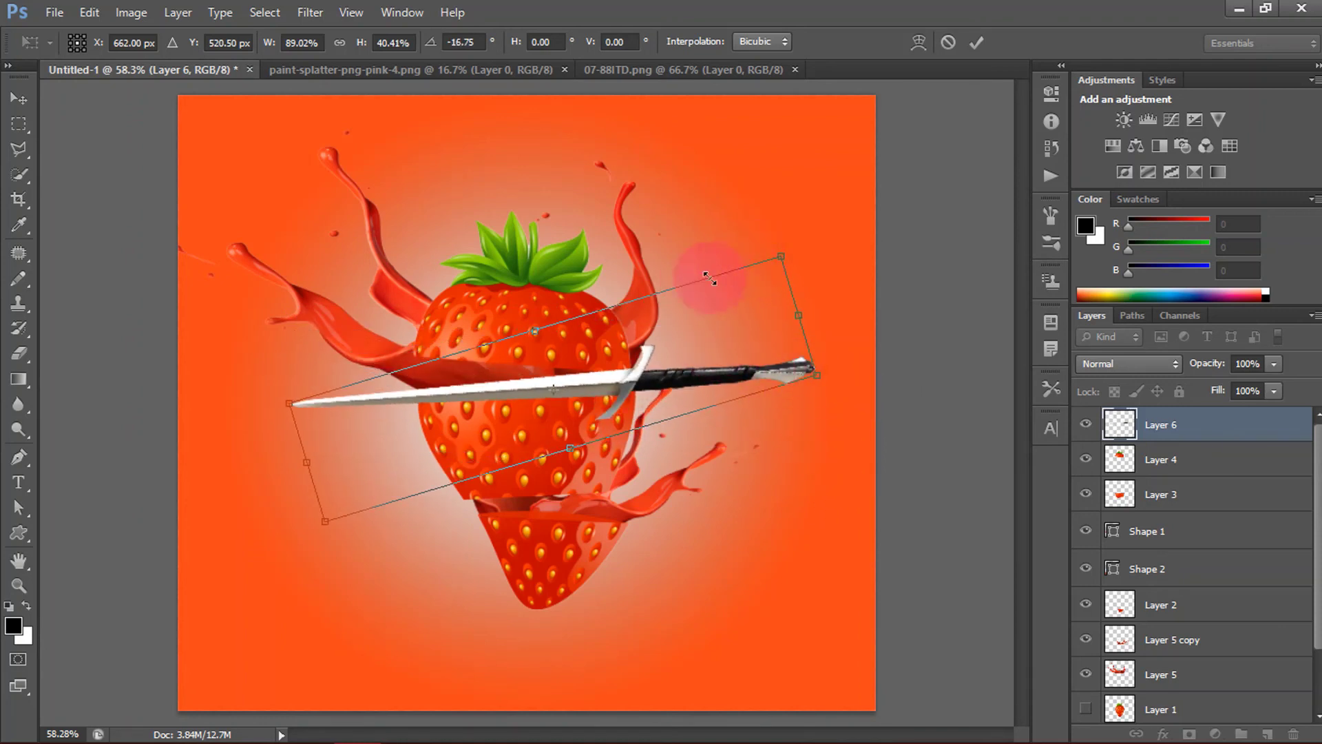
drag(600, 397, 548, 576)
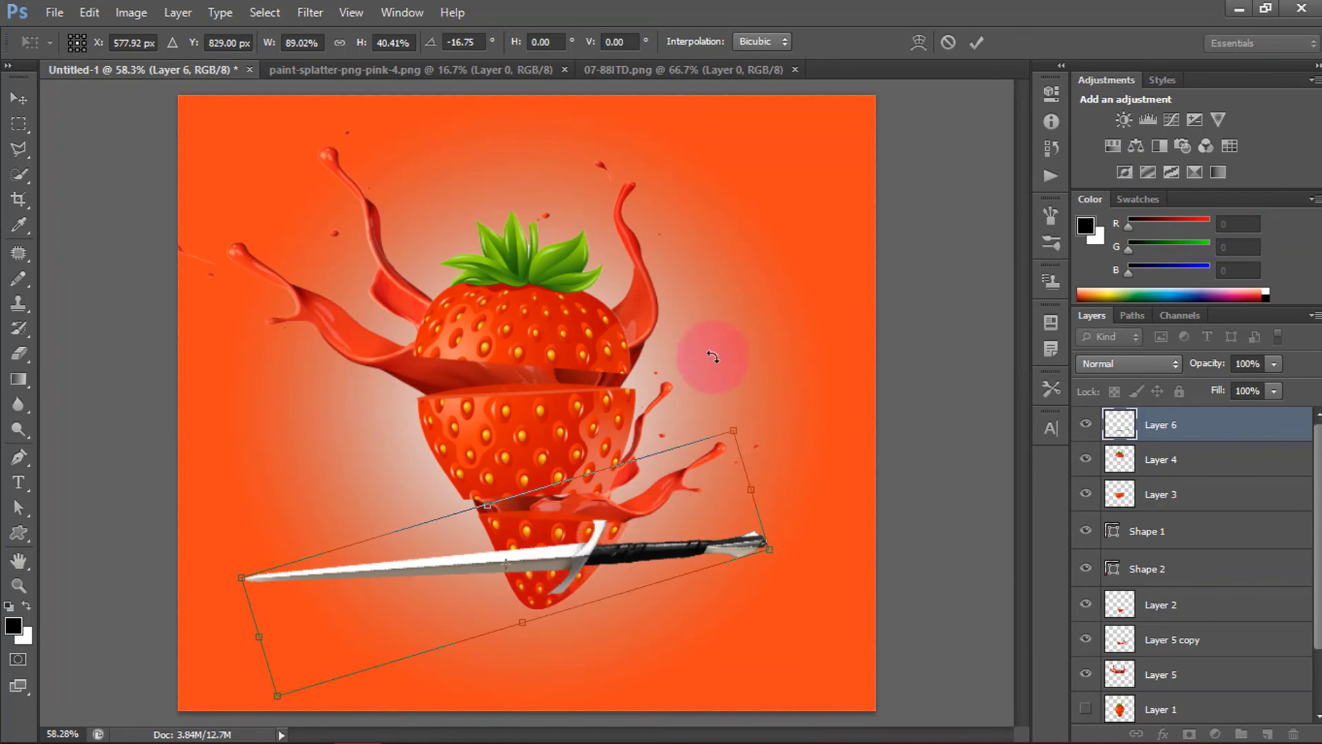
click(968, 53)
click(764, 399)
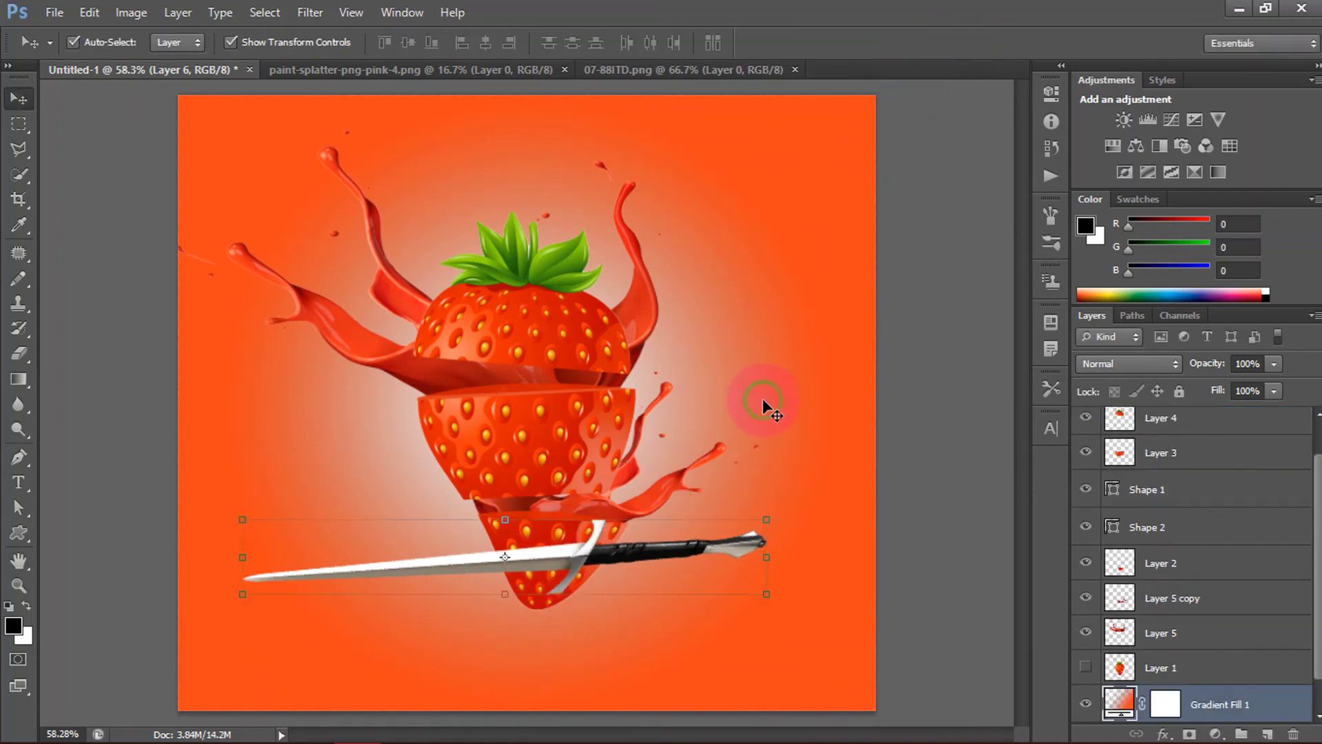